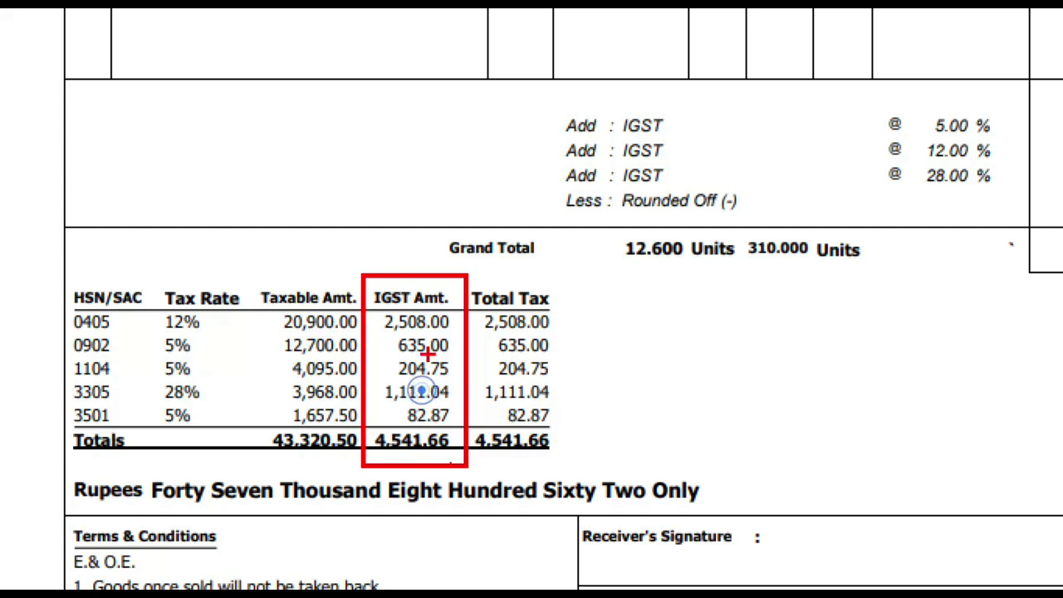
# Step: Compare the IGST breakdown on the open bill with the items and the CGST and SGST summary in the Sales - 3616 PDF
pyautogui.moveTo(403, 315); pyautogui.dragTo(410, 419)
pyautogui.moveTo(1018, 104)
pyautogui.mouseDown()
pyautogui.moveTo(867, 133)
pyautogui.moveTo(1009, 96)
pyautogui.moveTo(964, 90)
pyautogui.mouseUp()
pyautogui.press('Escape')
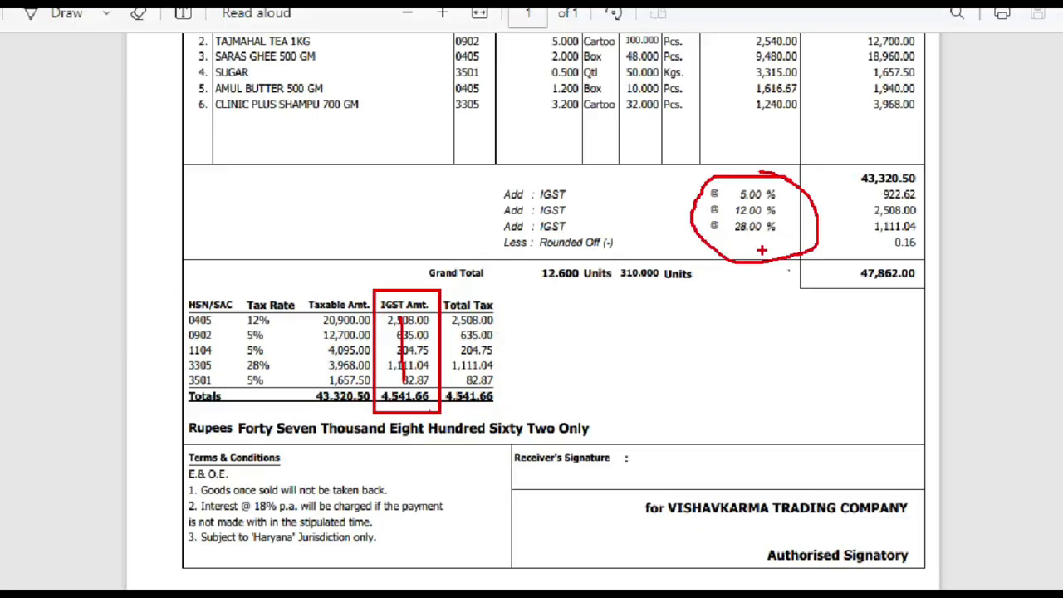
pyautogui.click(323, 24)
pyautogui.scroll(3, 455, 268)
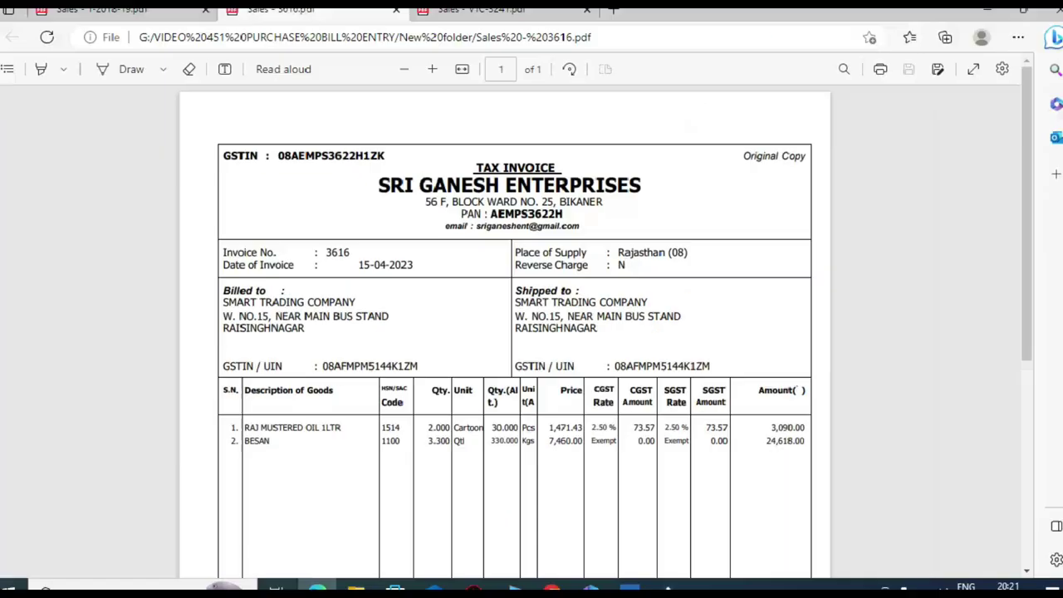
pyautogui.scroll(-5, 396, 432)
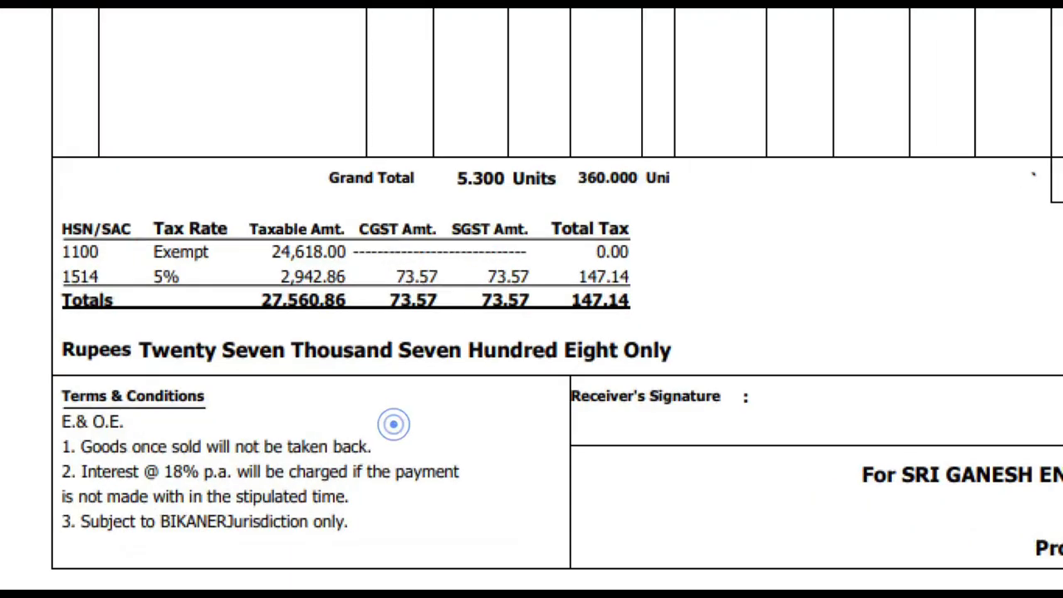
pyautogui.moveTo(345, 207); pyautogui.dragTo(540, 324)
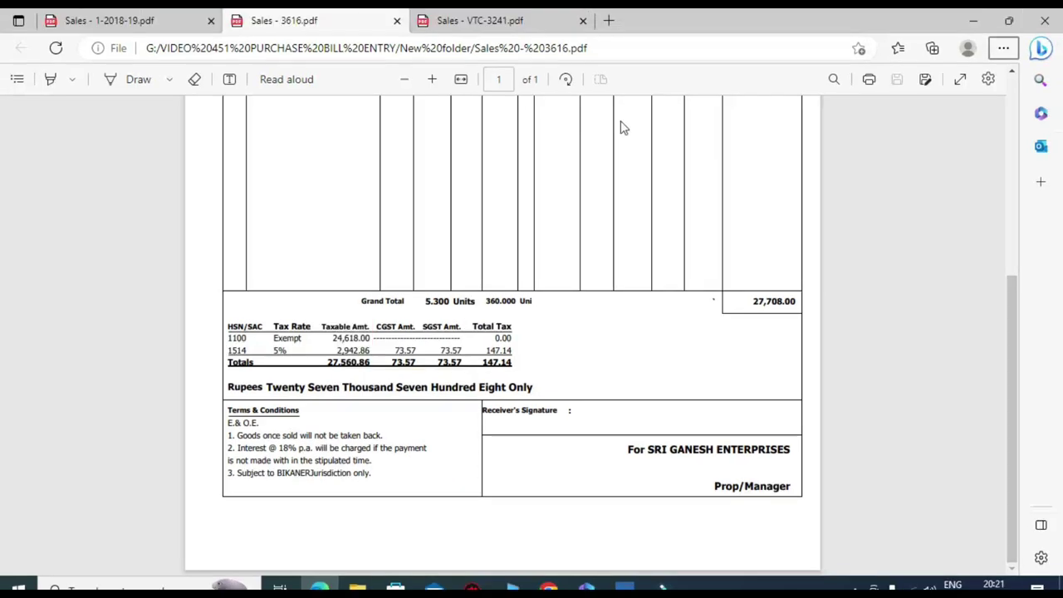
pyautogui.scroll(4, 622, 125)
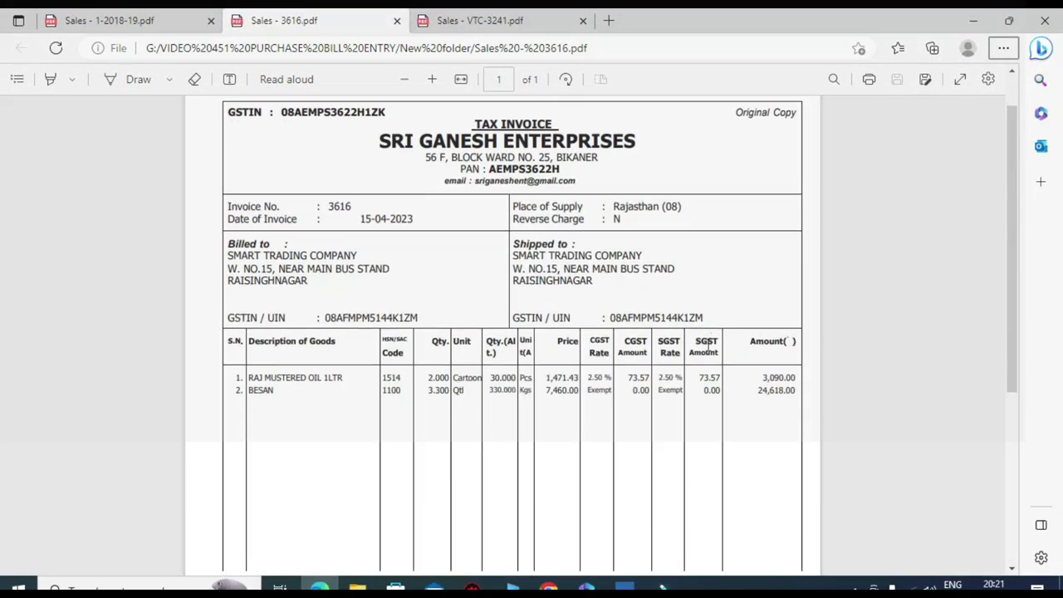
pyautogui.scroll(-4, 646, 281)
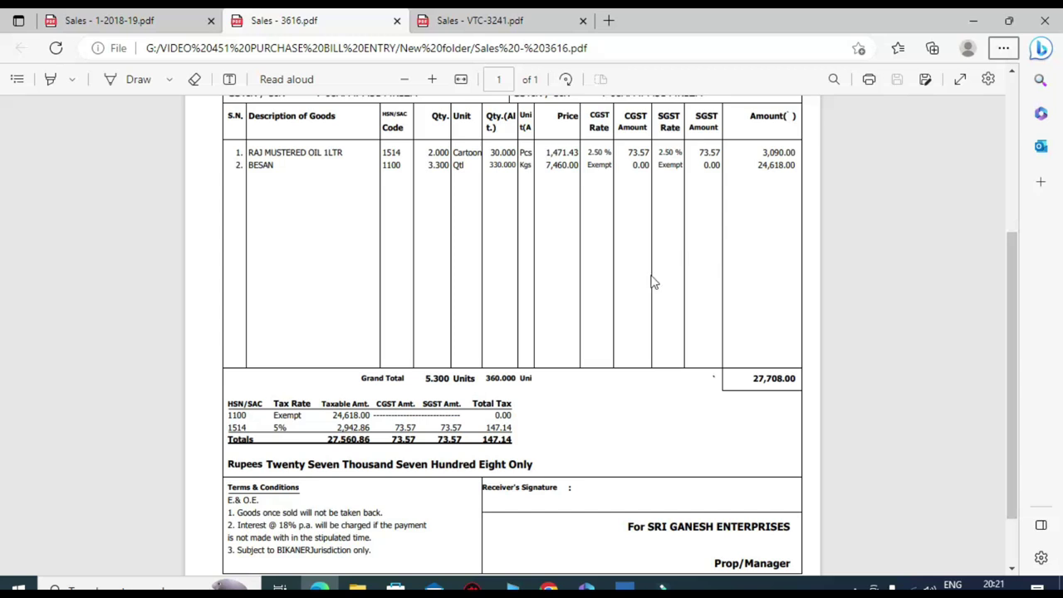
pyautogui.scroll(2, 652, 283)
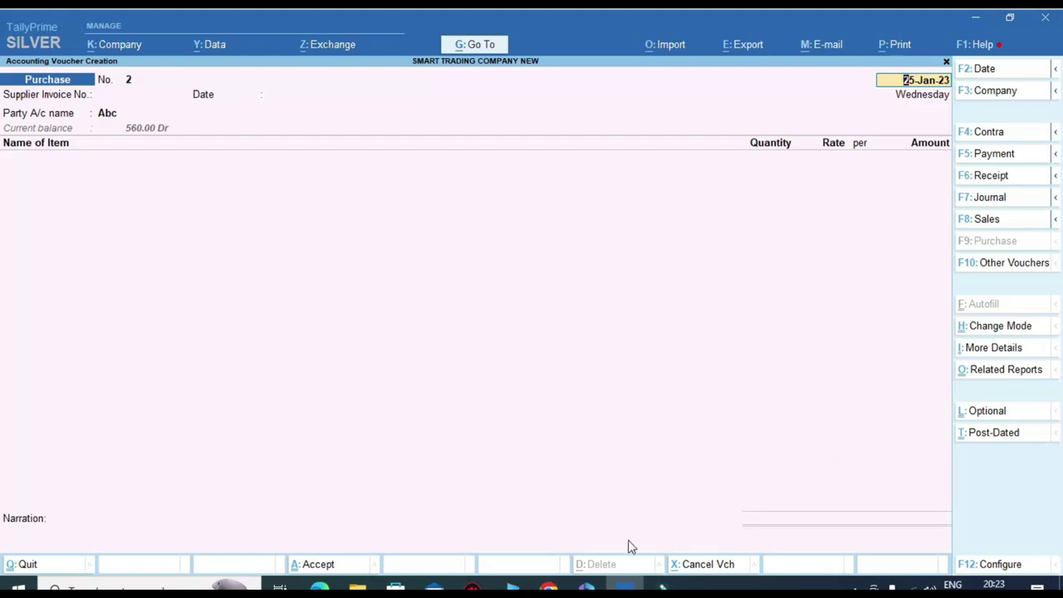
# Step: Compare the invoice number and date on the Sales - 3616 bill with the number and date fields of the TallyPrime purchase voucher
pyautogui.click(318, 588)
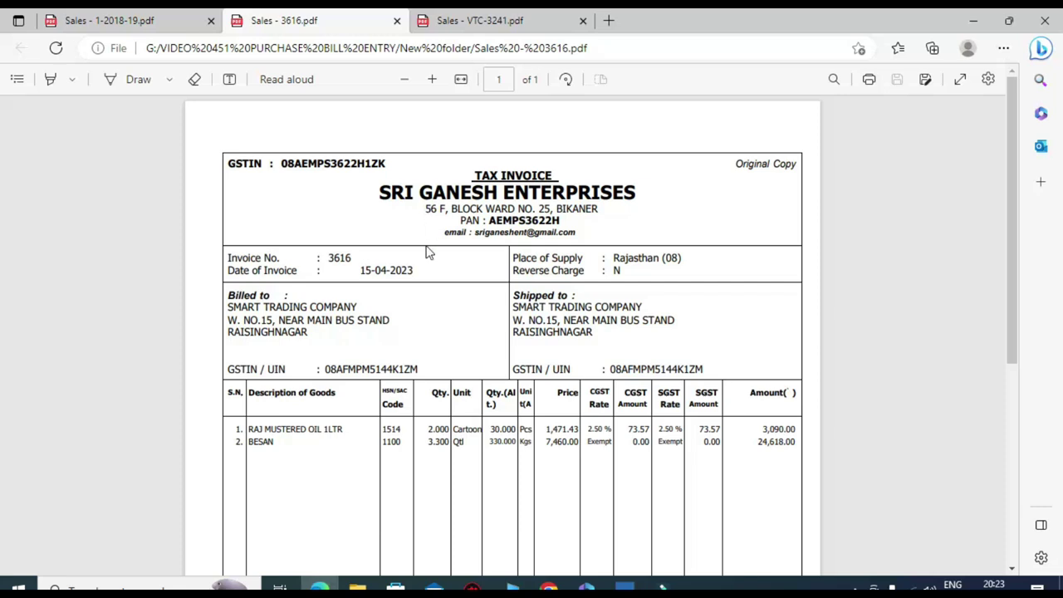
pyautogui.click(624, 588)
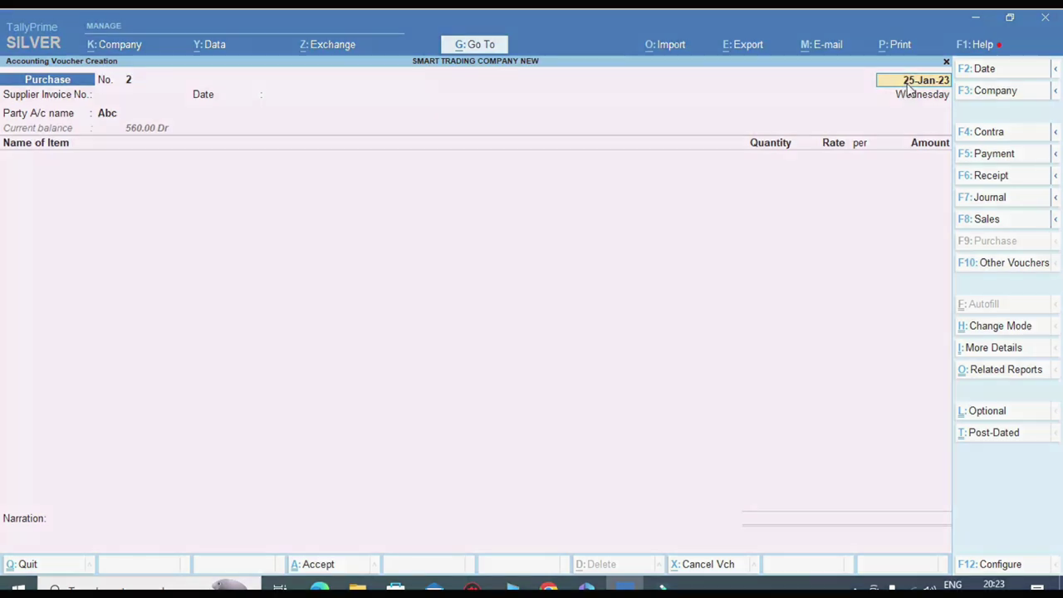
pyautogui.press('ctrl')
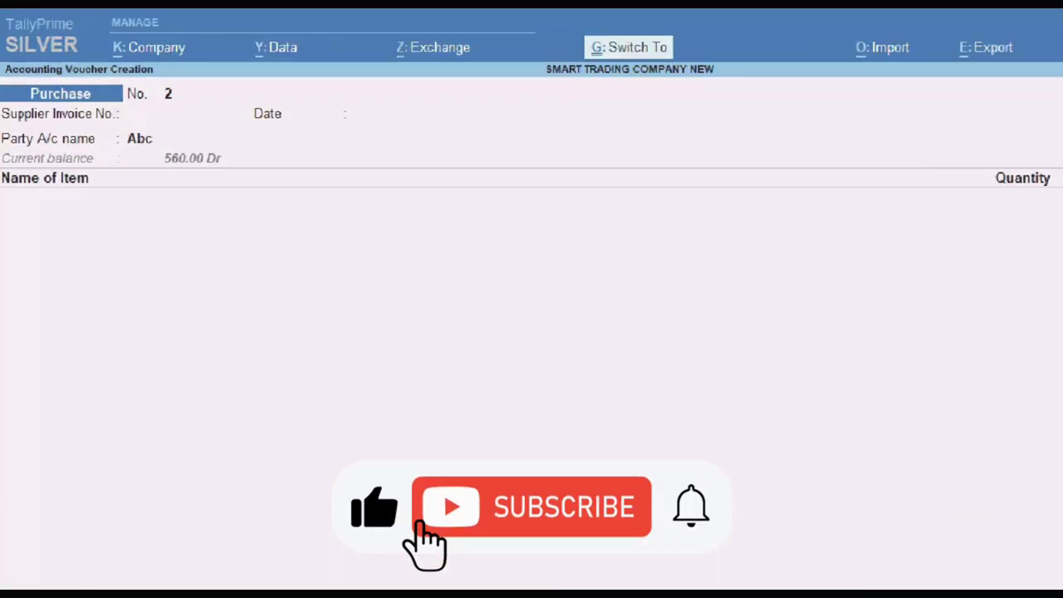
pyautogui.moveTo(114, 78); pyautogui.dragTo(354, 113)
pyautogui.moveTo(490, 129); pyautogui.dragTo(502, 117)
pyautogui.moveTo(200, 83)
pyautogui.mouseDown()
pyautogui.moveTo(243, 123)
pyautogui.moveTo(197, 79)
pyautogui.mouseUp()
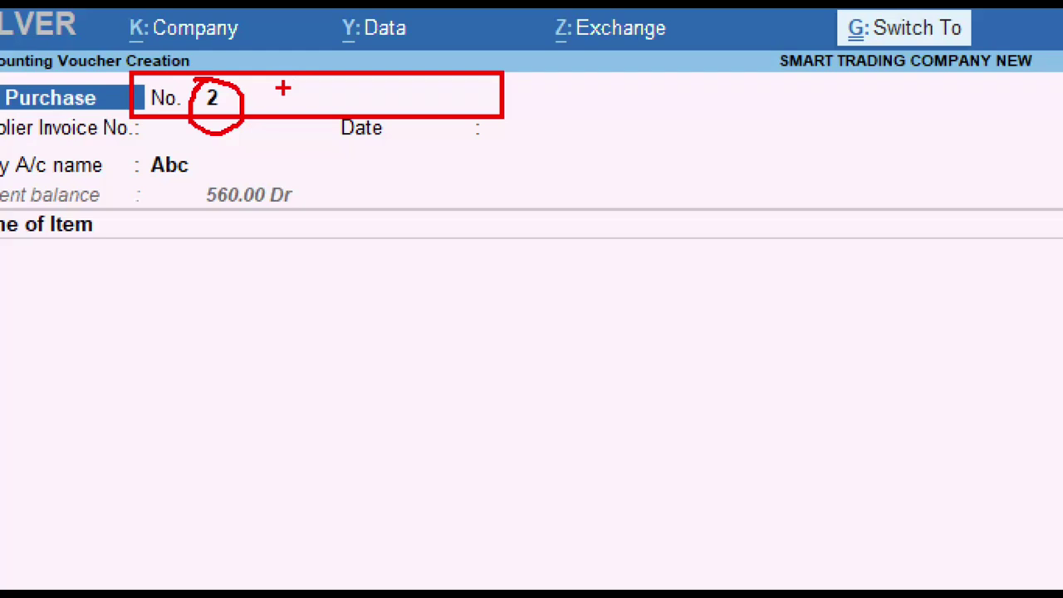
pyautogui.moveTo(236, 80)
pyautogui.mouseDown()
pyautogui.moveTo(247, 109)
pyautogui.moveTo(349, 73)
pyautogui.mouseUp()
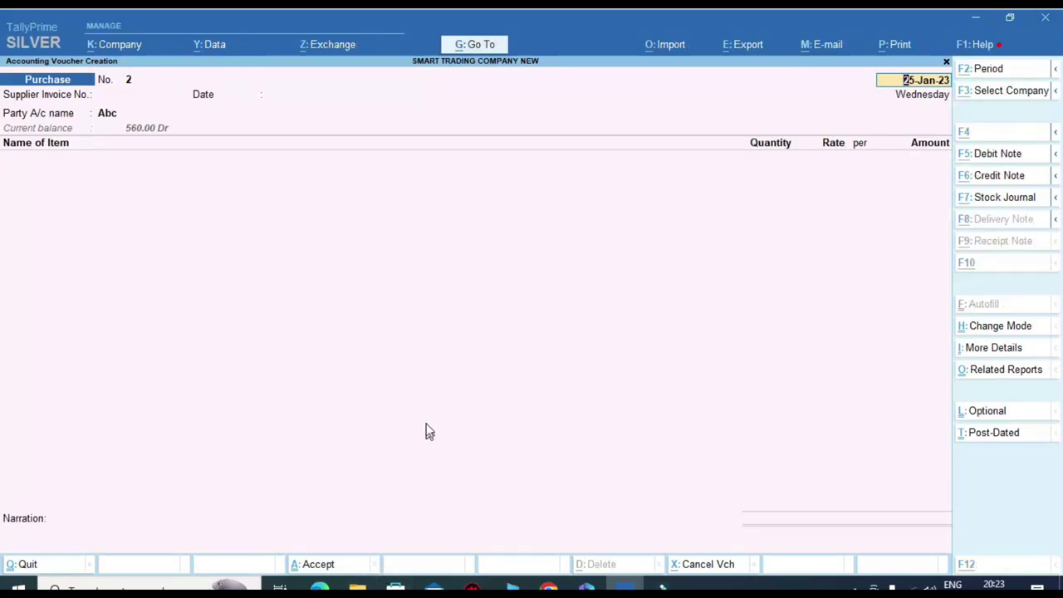
pyautogui.hotkey('alt', 'Tab')
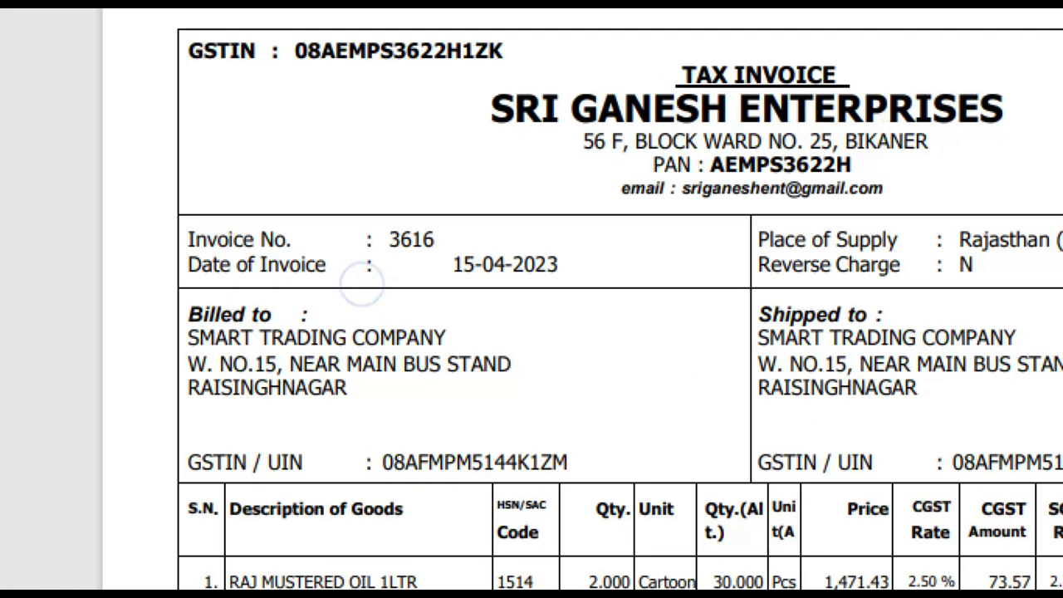
pyautogui.click(266, 277)
pyautogui.moveTo(158, 205)
pyautogui.mouseDown()
pyautogui.moveTo(237, 257)
pyautogui.moveTo(514, 260)
pyautogui.mouseUp()
pyautogui.moveTo(375, 218)
pyautogui.mouseDown()
pyautogui.moveTo(462, 275)
pyautogui.moveTo(381, 226)
pyautogui.mouseUp()
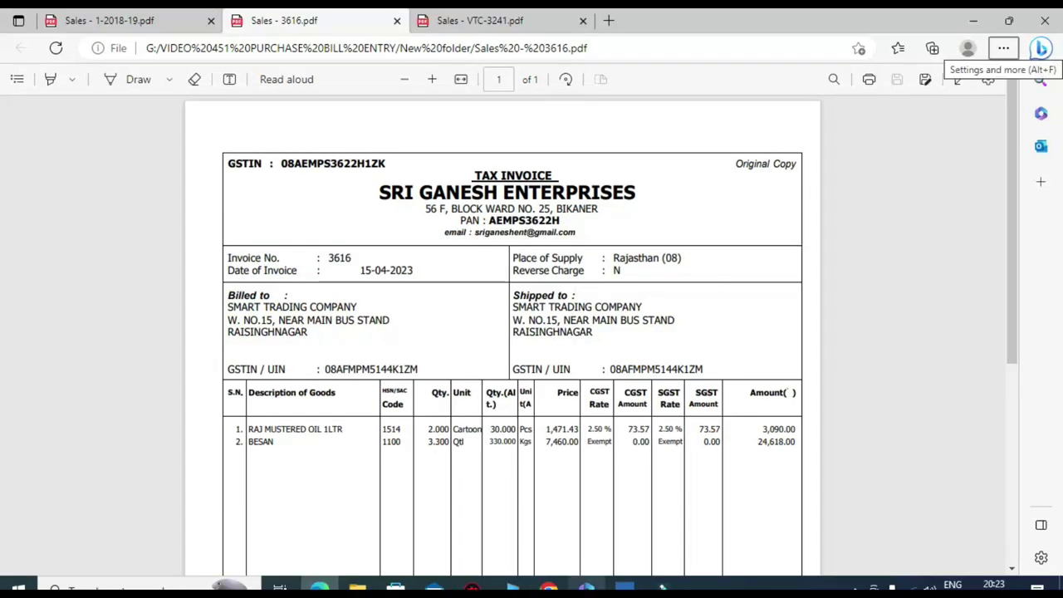
pyautogui.click(625, 588)
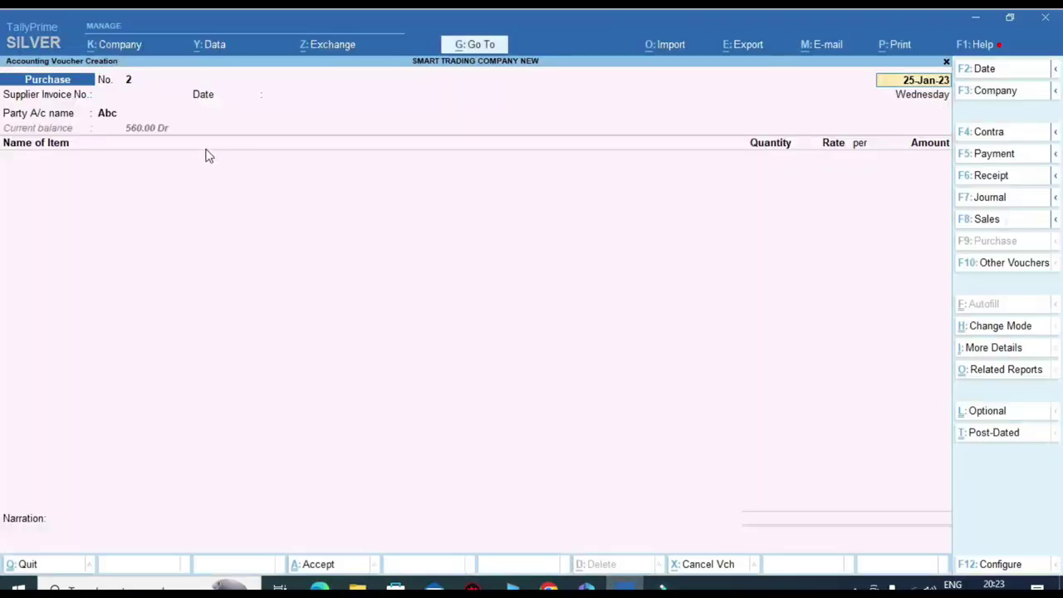
pyautogui.click(129, 80)
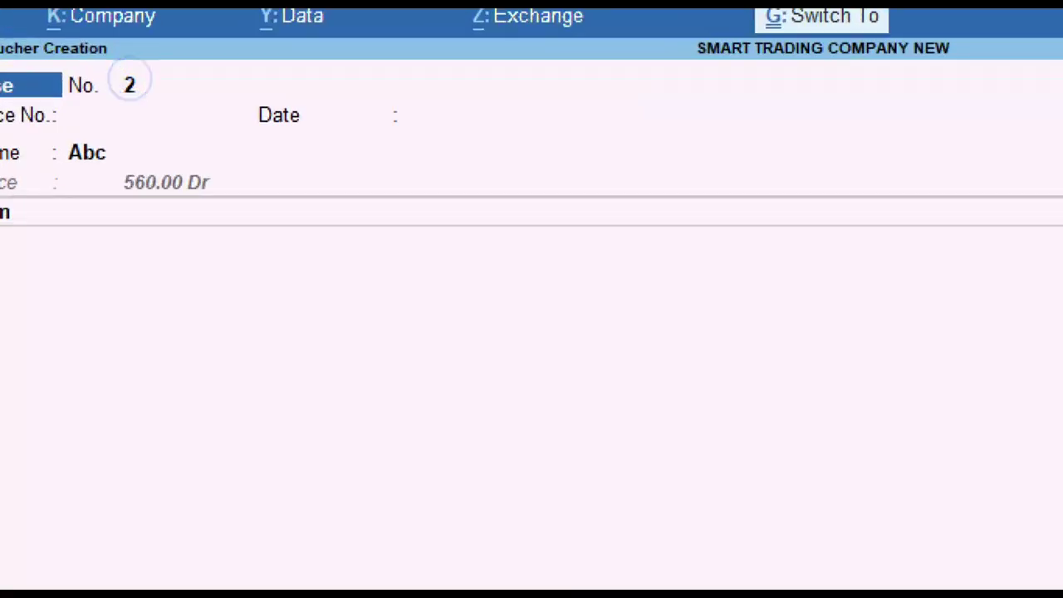
pyautogui.moveTo(99, 64); pyautogui.dragTo(164, 104)
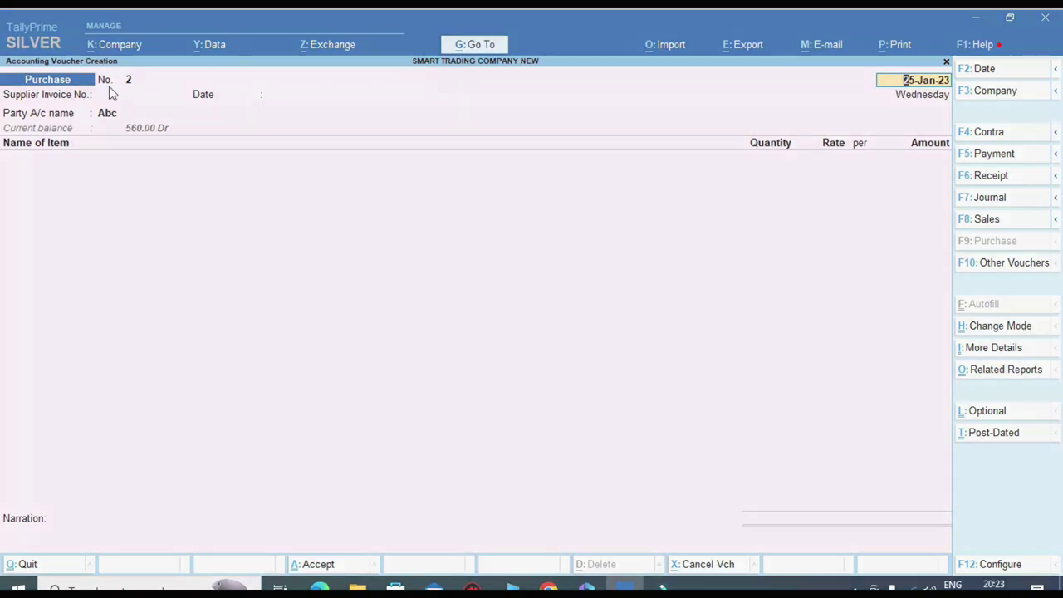
# Step: Quit the unsaved purchase voucher and open the Purchase voucher type for alteration
pyautogui.press('Escape')
pyautogui.press('y')
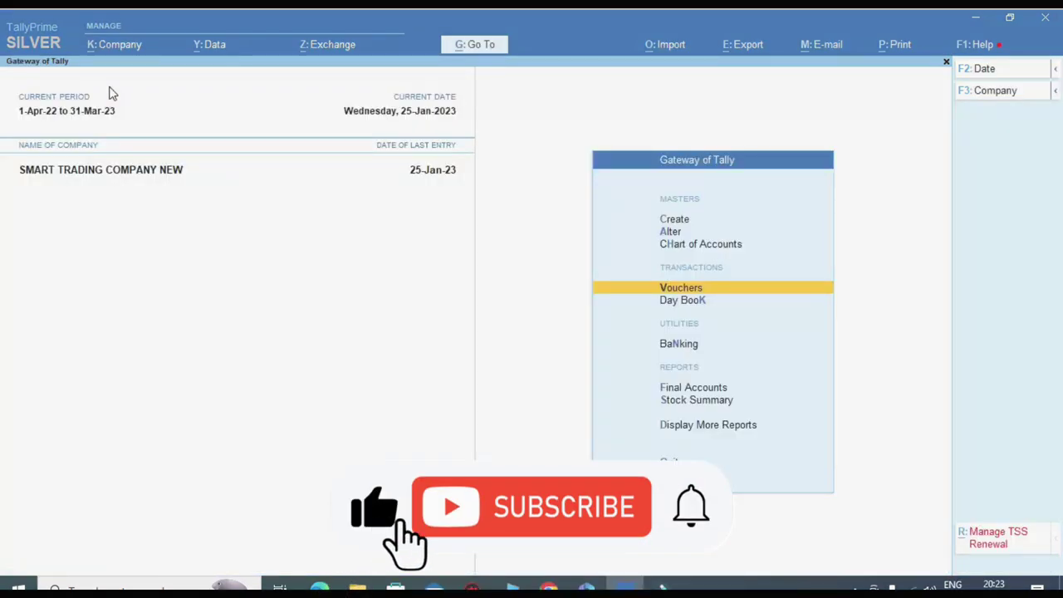
pyautogui.press('Up')
pyautogui.press('Up')
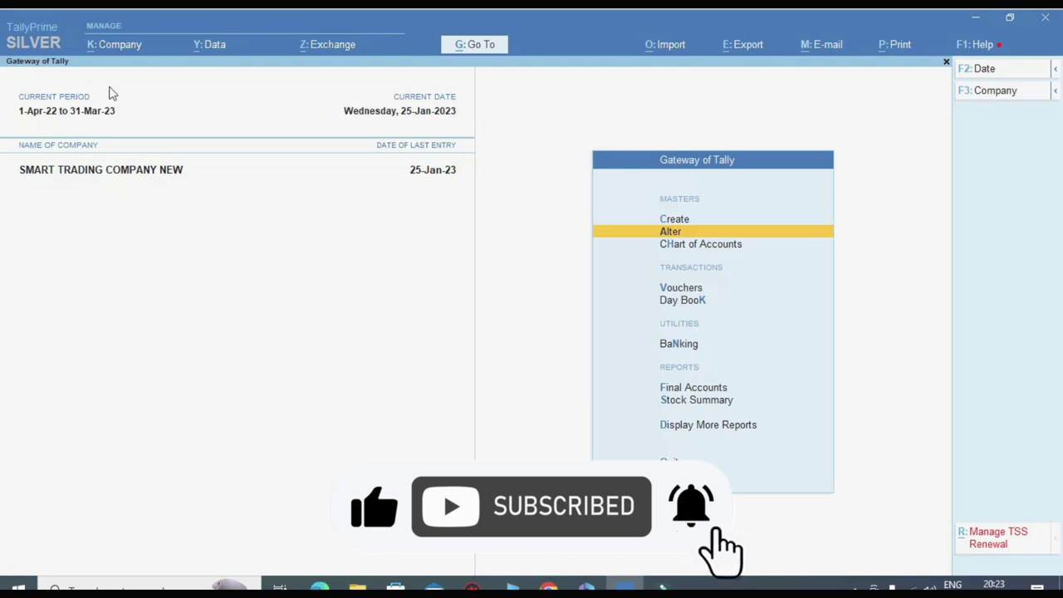
pyautogui.press('Return')
pyautogui.press('Down')
pyautogui.press('Down')
pyautogui.press('Down')
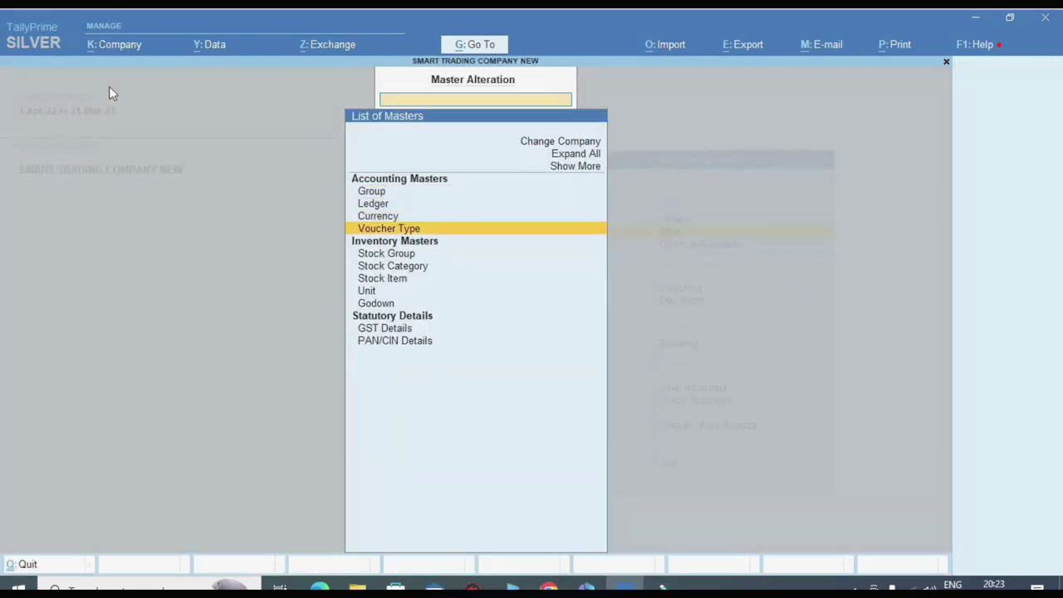
pyautogui.press('Return')
pyautogui.write('Pu')
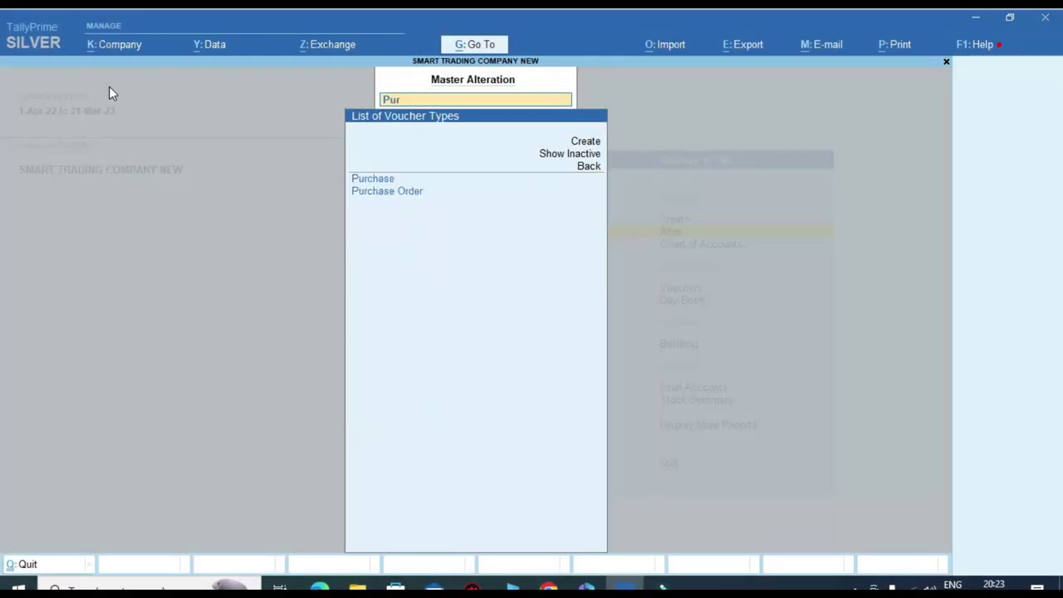
pyautogui.write('r')
pyautogui.press('Return')
# Step: Set the Purchase voucher type's method of voucher numbering to Manual, save it and return to the Gateway of Tally
pyautogui.press('Return')
pyautogui.press('Return')
pyautogui.press('Return')
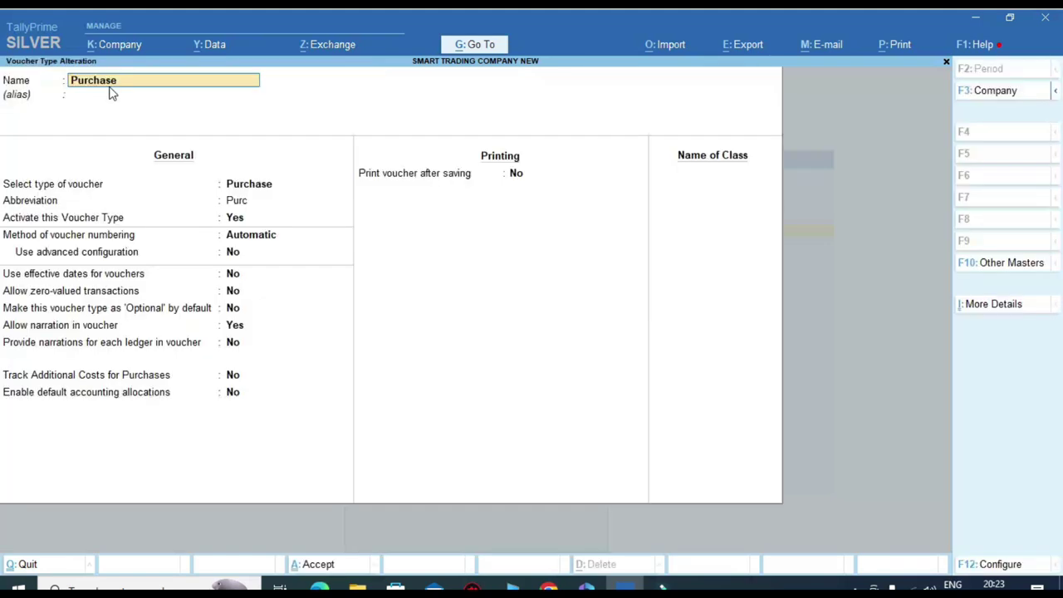
pyautogui.press('Return')
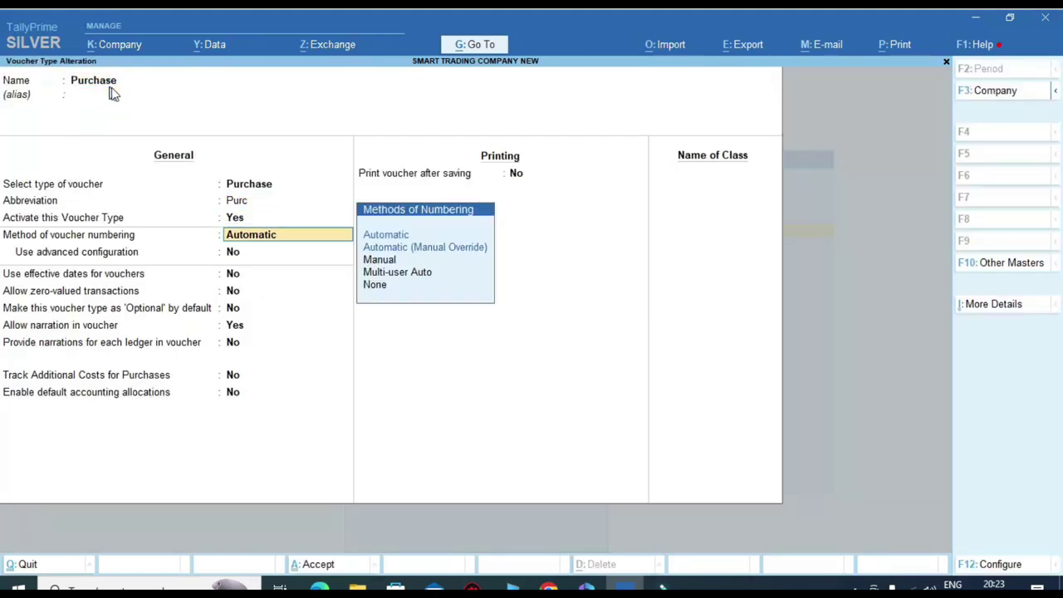
pyautogui.press('ctrl')
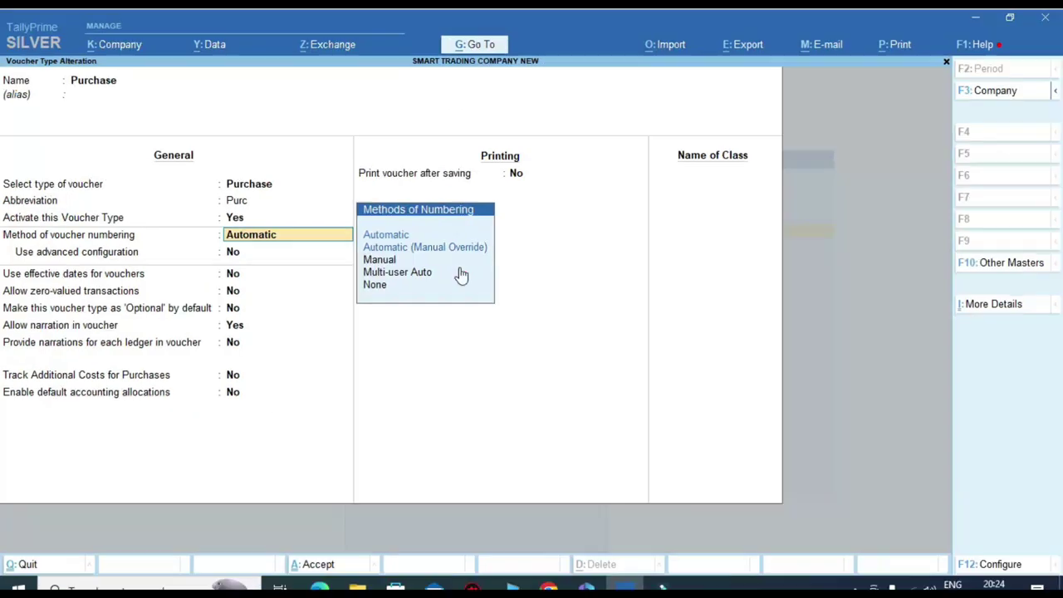
pyautogui.press('Down')
pyautogui.press('Down')
pyautogui.press('Return')
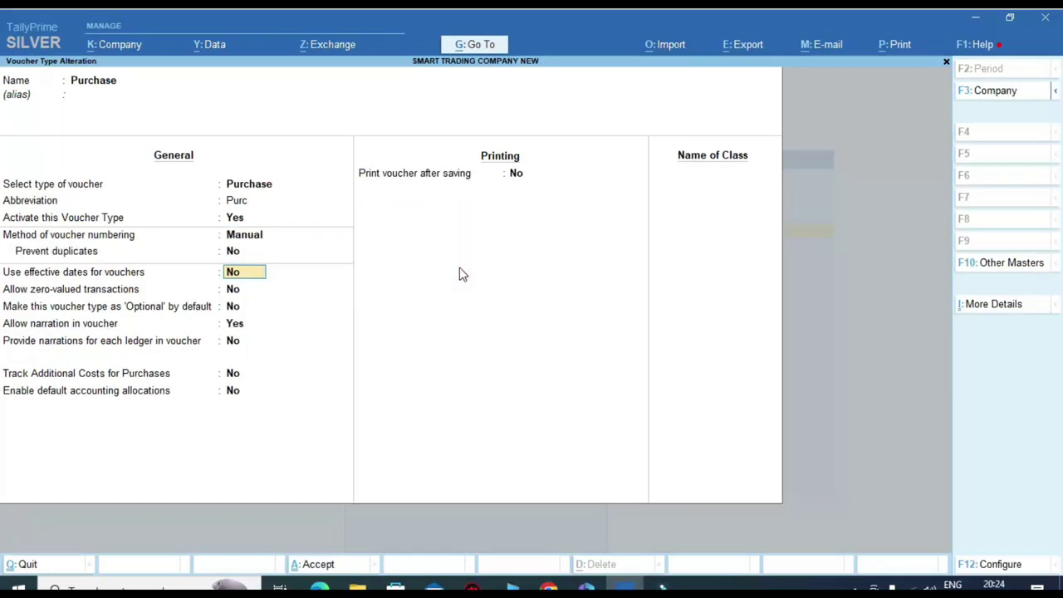
pyautogui.hotkey('ctrl', 'a')
pyautogui.press('Escape')
pyautogui.press('Escape')
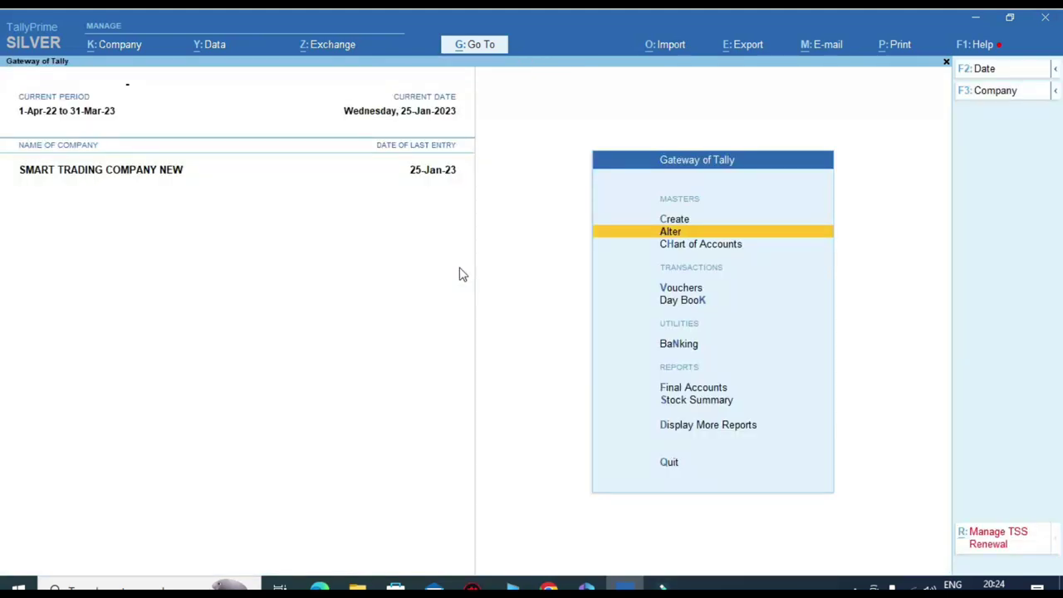
# Step: Start a new purchase voucher and enter the bill's invoice number 3616 as its voucher number
pyautogui.press('v')
pyautogui.press('F9')
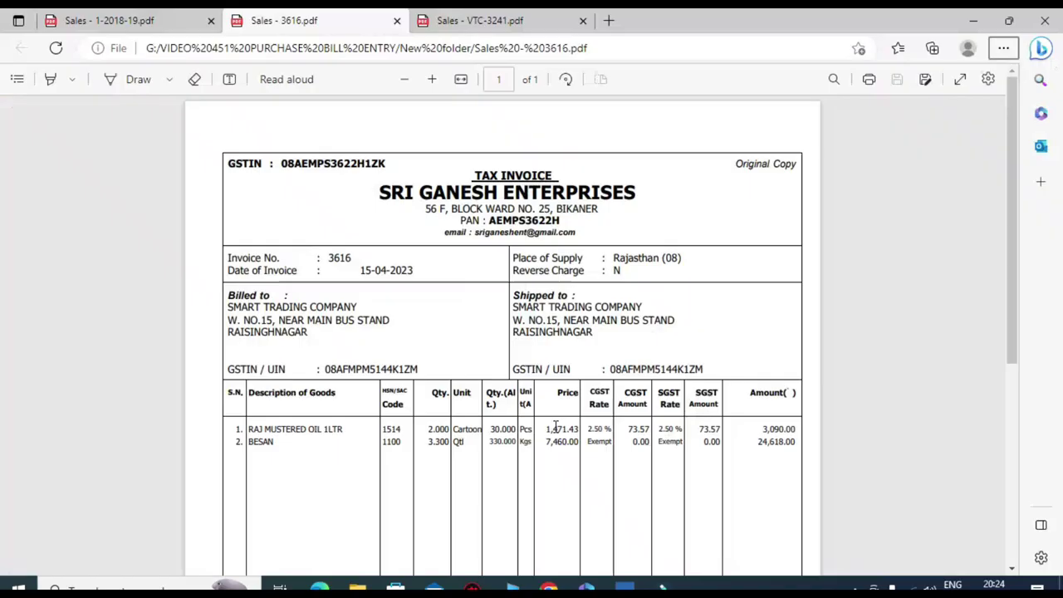
pyautogui.hotkey('alt', 'Tab')
pyautogui.doubleClick(339, 257)
pyautogui.hotkey('alt', 'Tab')
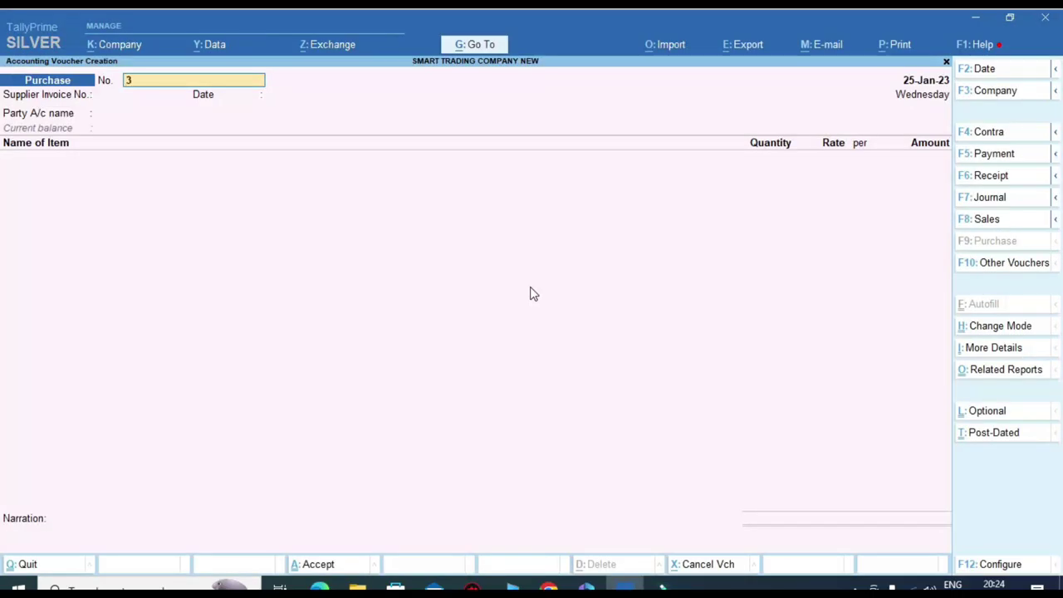
pyautogui.press('Return')
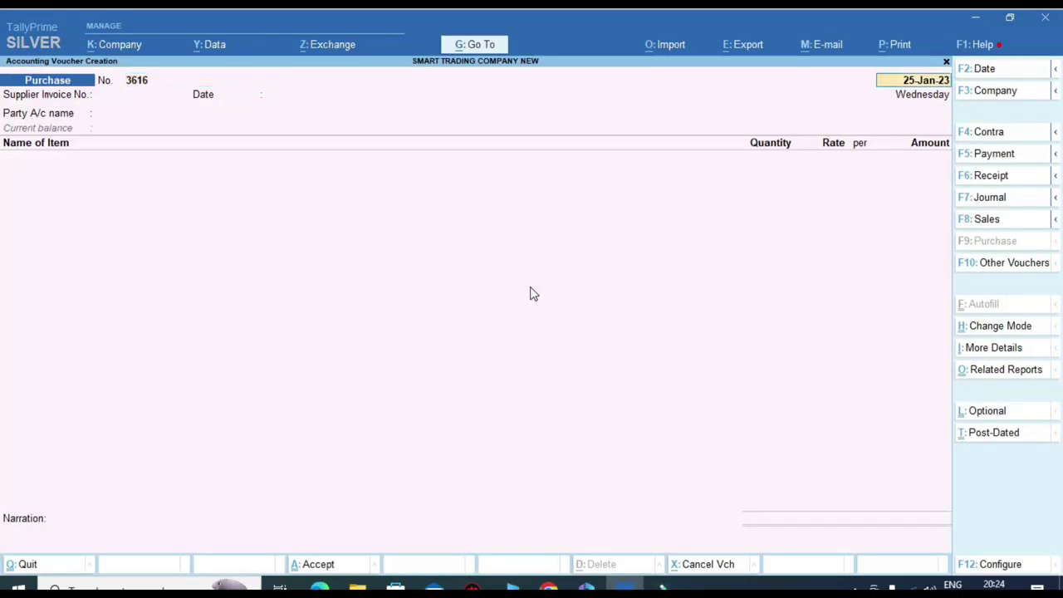
# Step: Check the date of invoice on the Sales - 3616 bill against the date fields of the purchase voucher
pyautogui.hotkey('alt', 'Tab')
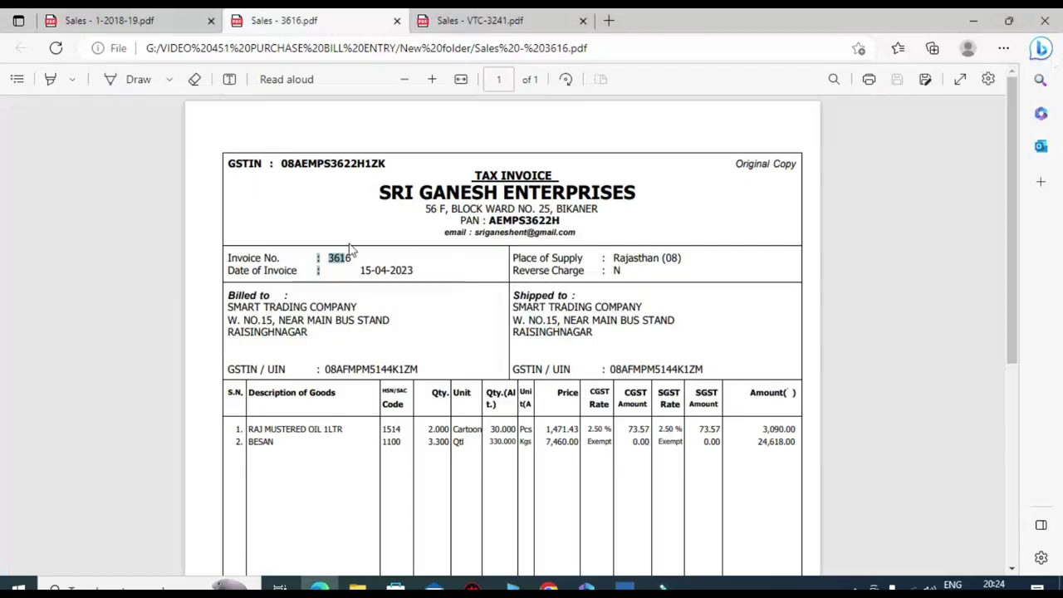
pyautogui.click(424, 275)
pyautogui.hotkey('alt', 'Tab')
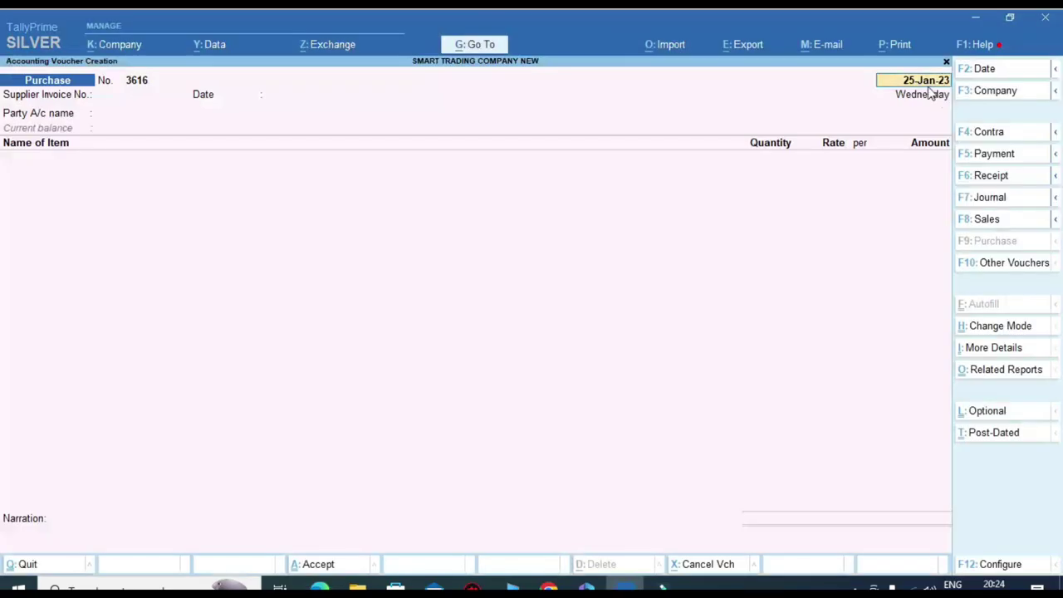
pyautogui.press('alt')
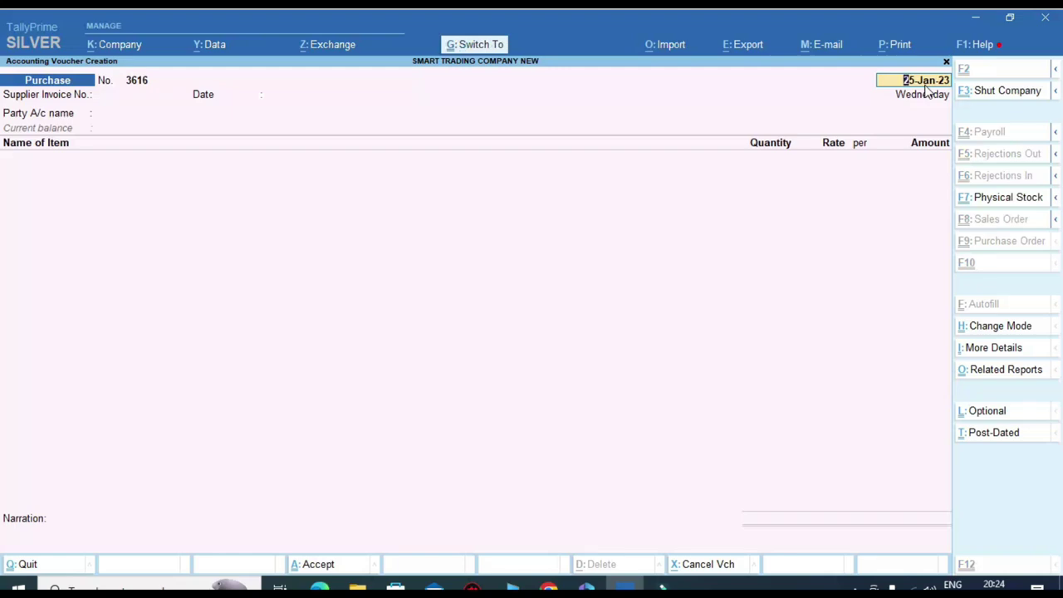
pyautogui.moveTo(869, 67); pyautogui.dragTo(959, 97)
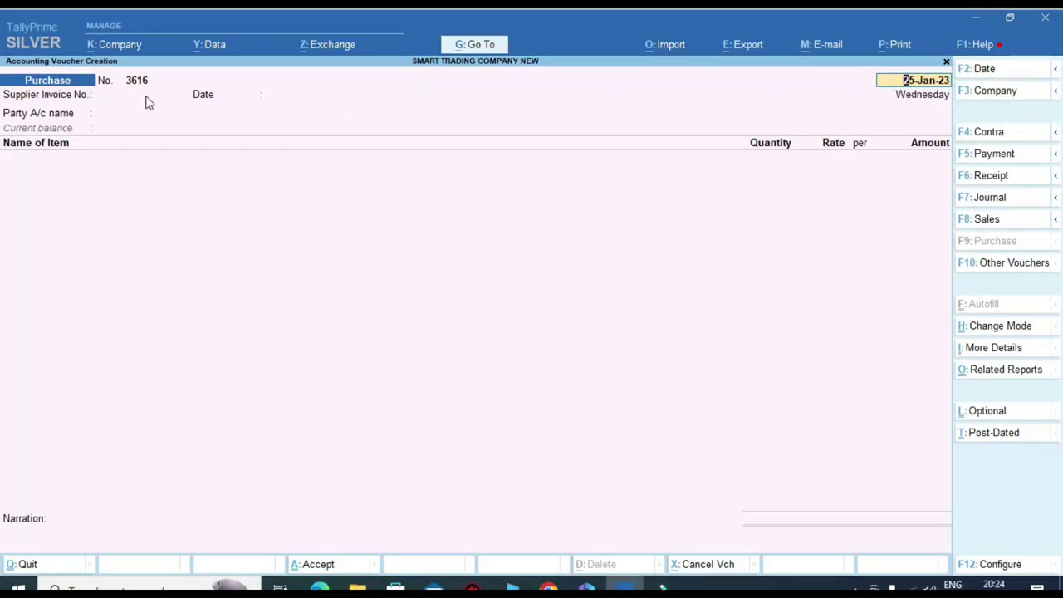
pyautogui.moveTo(195, 77); pyautogui.dragTo(387, 110)
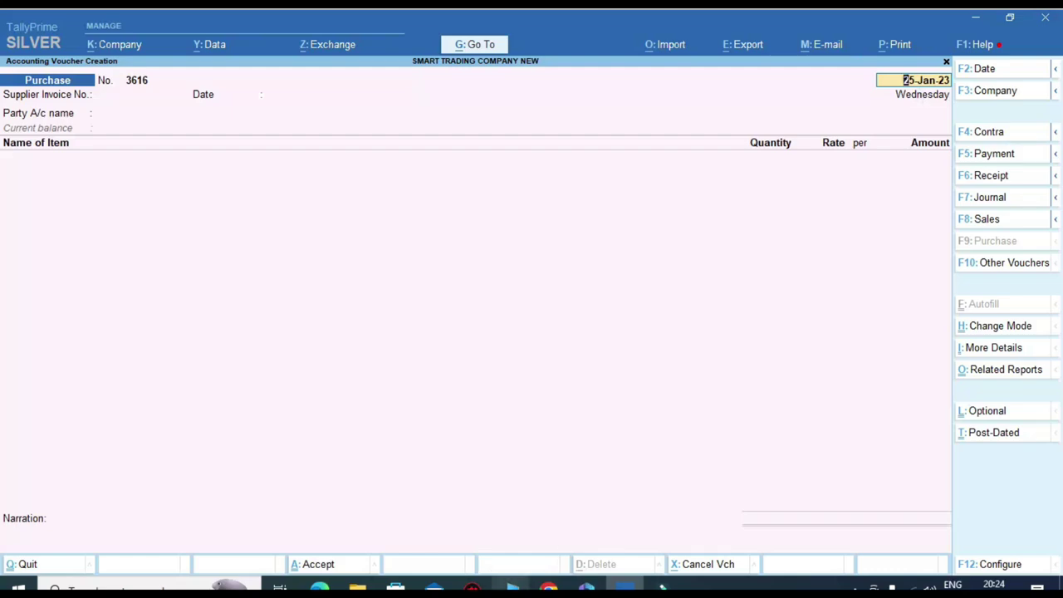
pyautogui.hotkey('alt', 'Tab')
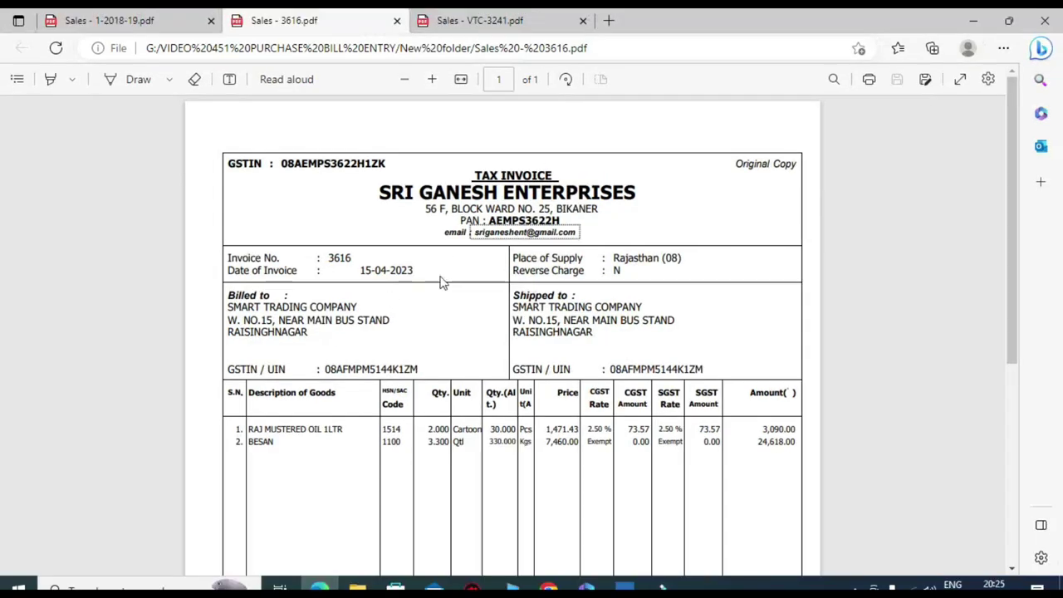
# Step: Switch to TallyPrime, set the purchase voucher date to 16-Apr-22 and the supplier invoice number to 3616
pyautogui.hotkey('alt', 'Tab')
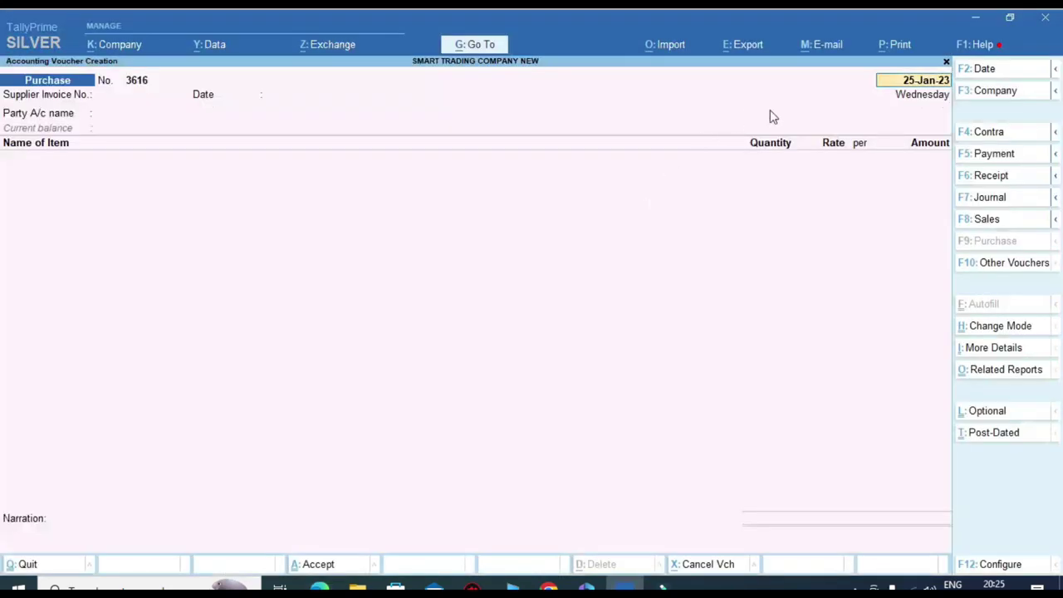
pyautogui.press('BackSpace')
pyautogui.write('16.4')
pyautogui.press('Return')
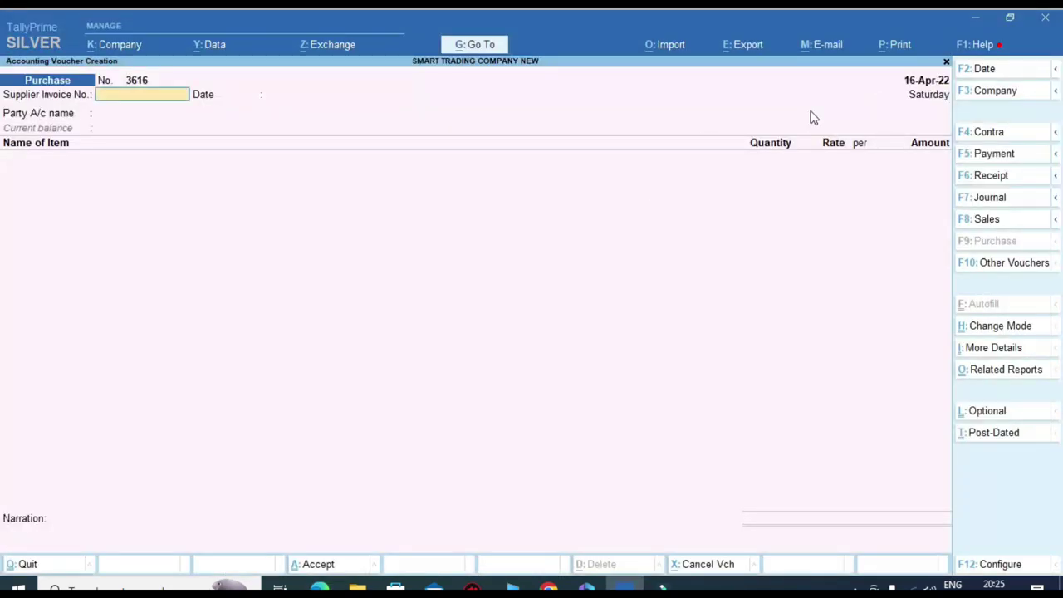
pyautogui.press('Return')
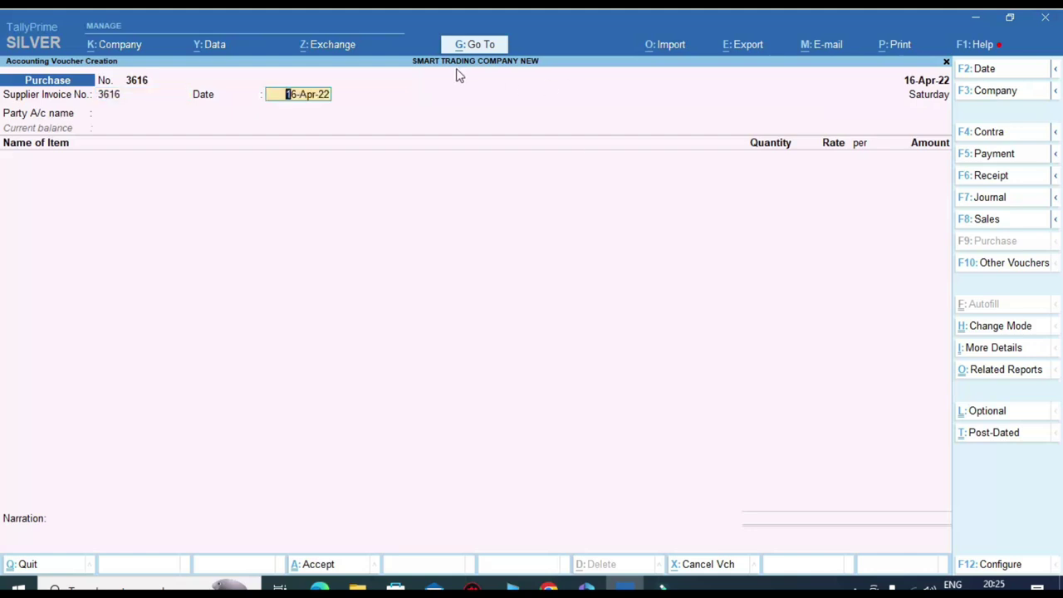
# Step: Look up the date of invoice on the Sales - 3616 bill and set the supplier invoice date to 15-Apr-22
pyautogui.hotkey('alt', 'Tab')
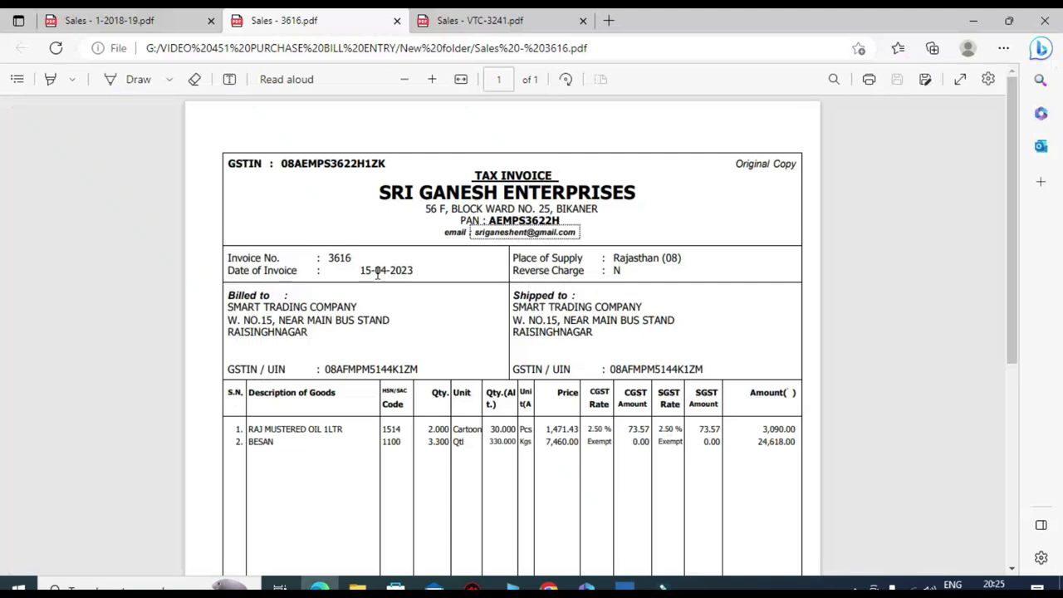
pyautogui.doubleClick(368, 270)
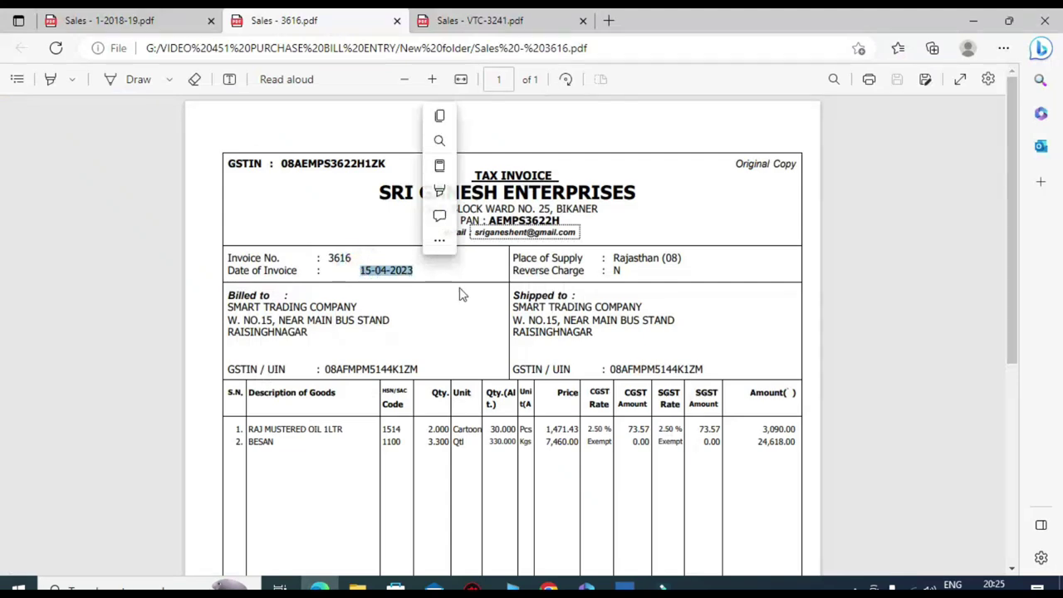
pyautogui.hotkey('alt', 'Tab')
pyautogui.write('15.4')
pyautogui.press('Return')
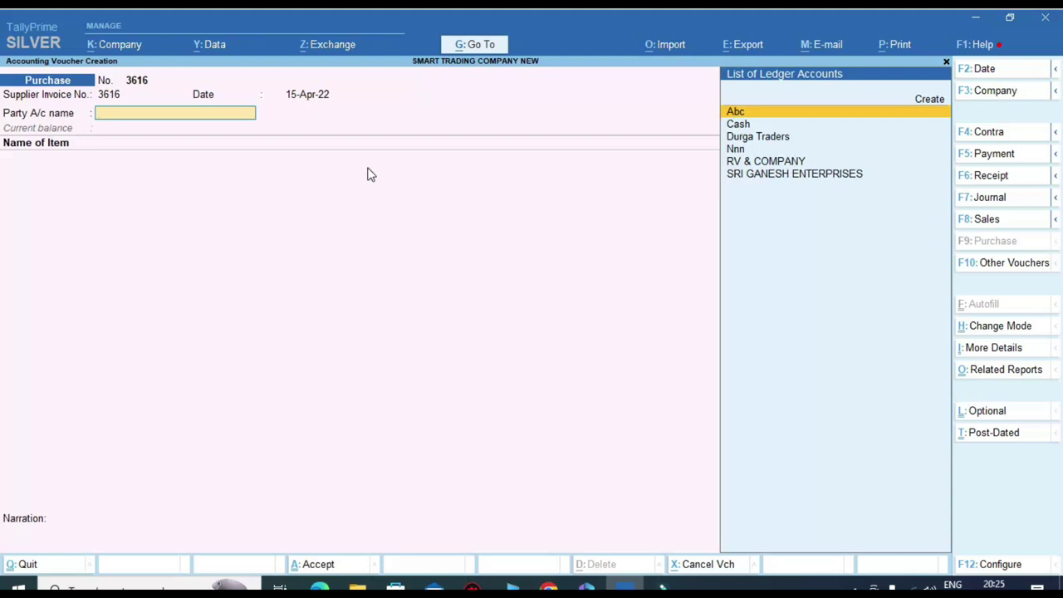
# Step: Check the supplier name on the bill and choose SRI GANESH ENTERPRISES as the voucher's party account
pyautogui.hotkey('alt', 'Tab')
pyautogui.moveTo(383, 196); pyautogui.dragTo(640, 192)
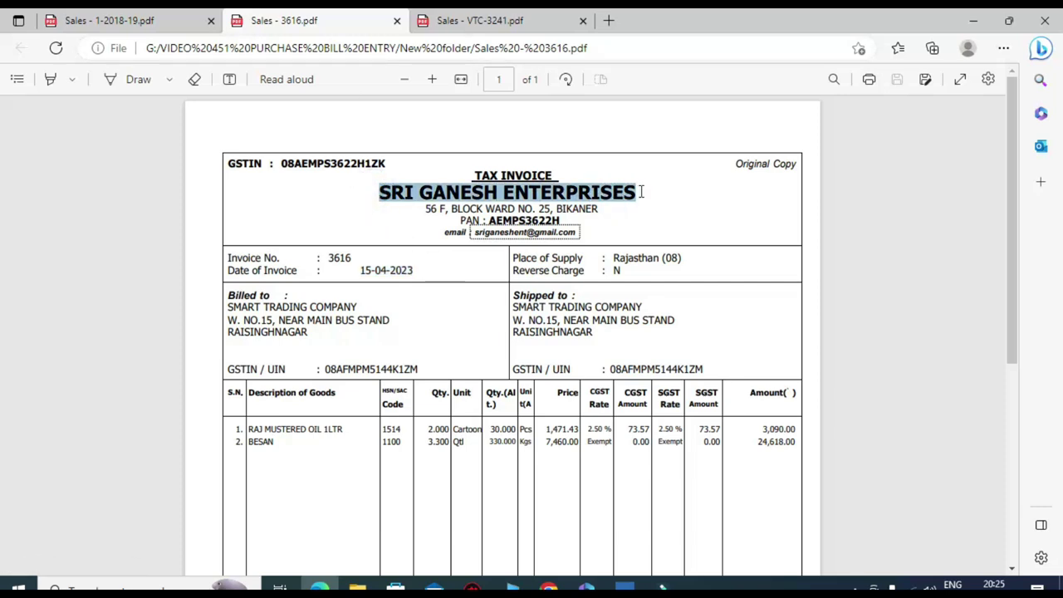
pyautogui.rightClick(643, 193)
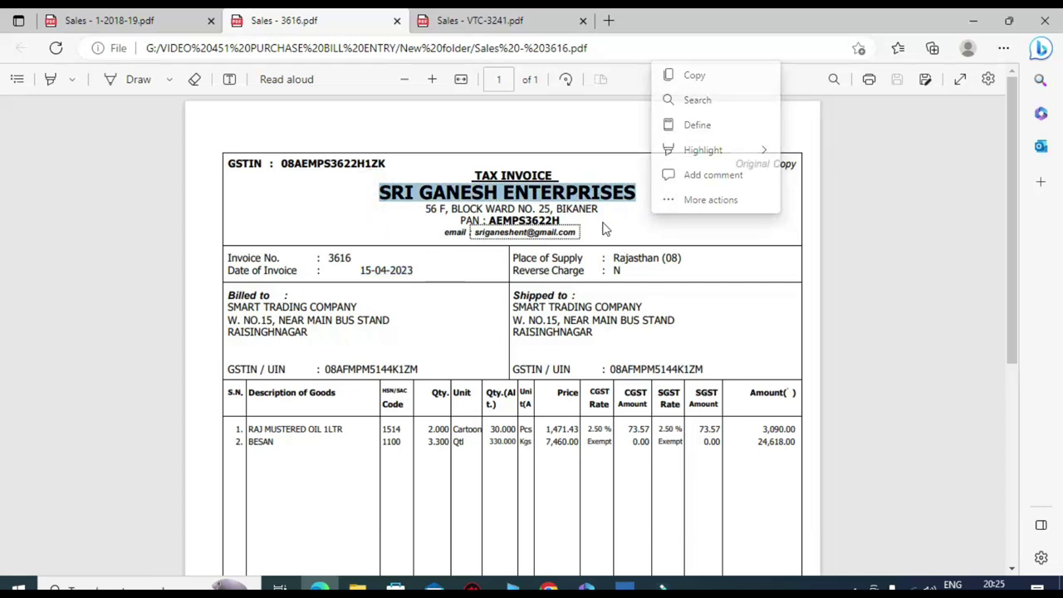
pyautogui.hotkey('alt', 'Tab')
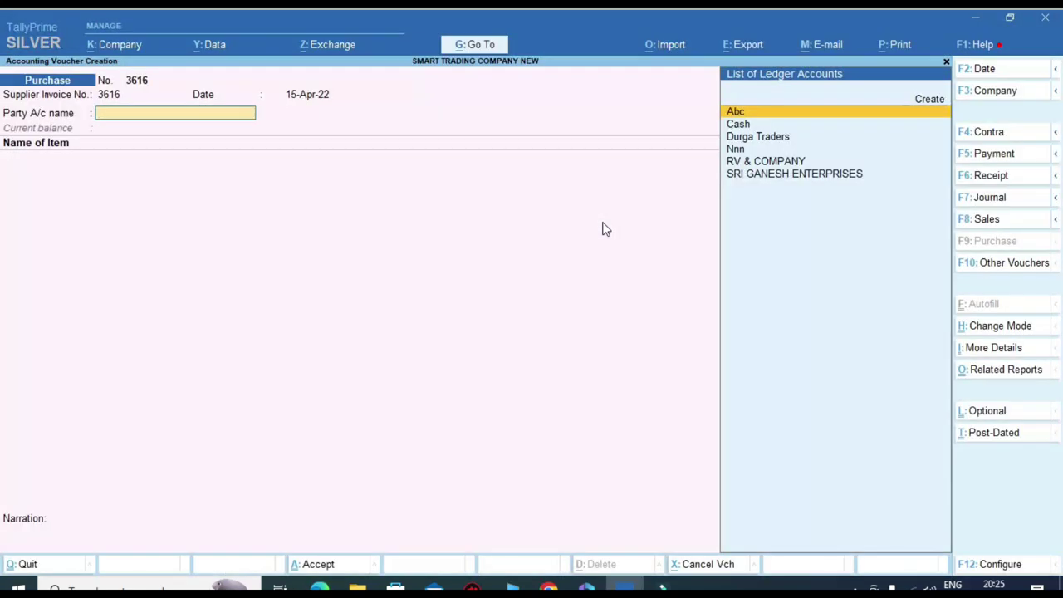
pyautogui.press('Down')
pyautogui.press('Down')
pyautogui.press('Down')
pyautogui.press('Down')
pyautogui.press('Down')
pyautogui.press('Return')
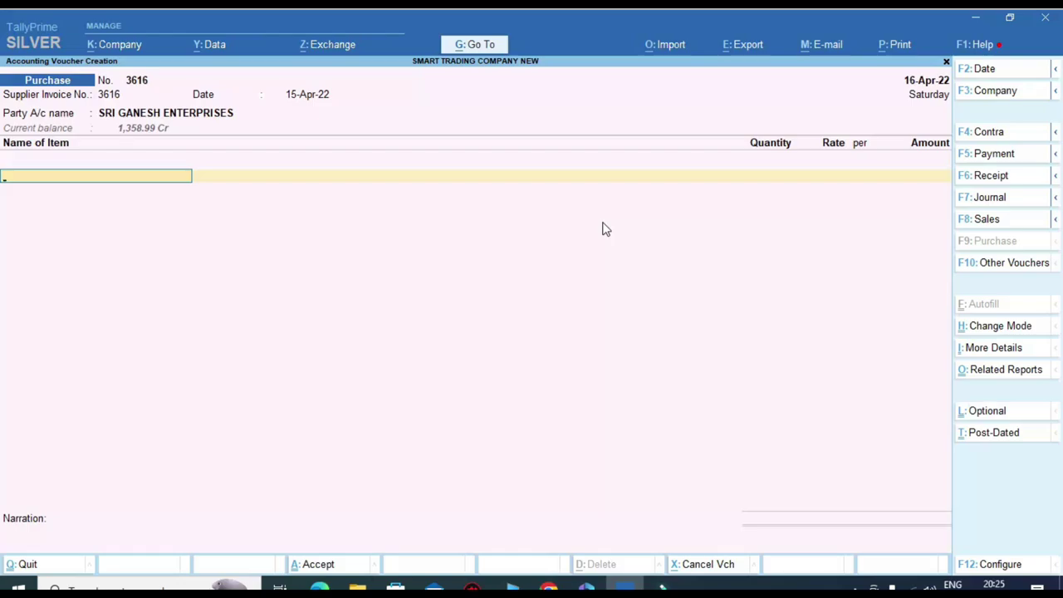
# Step: Check the first goods line on the bill and choose AMUL BUTTER 250 GM as the voucher's stock item
pyautogui.hotkey('alt', 'Tab')
pyautogui.scroll(-3, 180, 385)
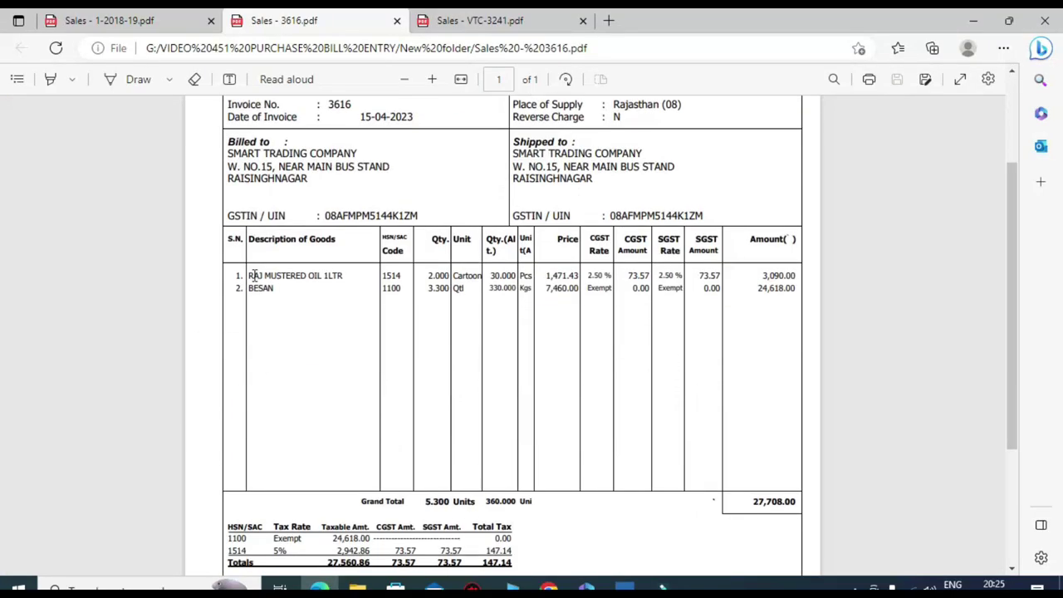
pyautogui.moveTo(247, 275); pyautogui.dragTo(343, 277)
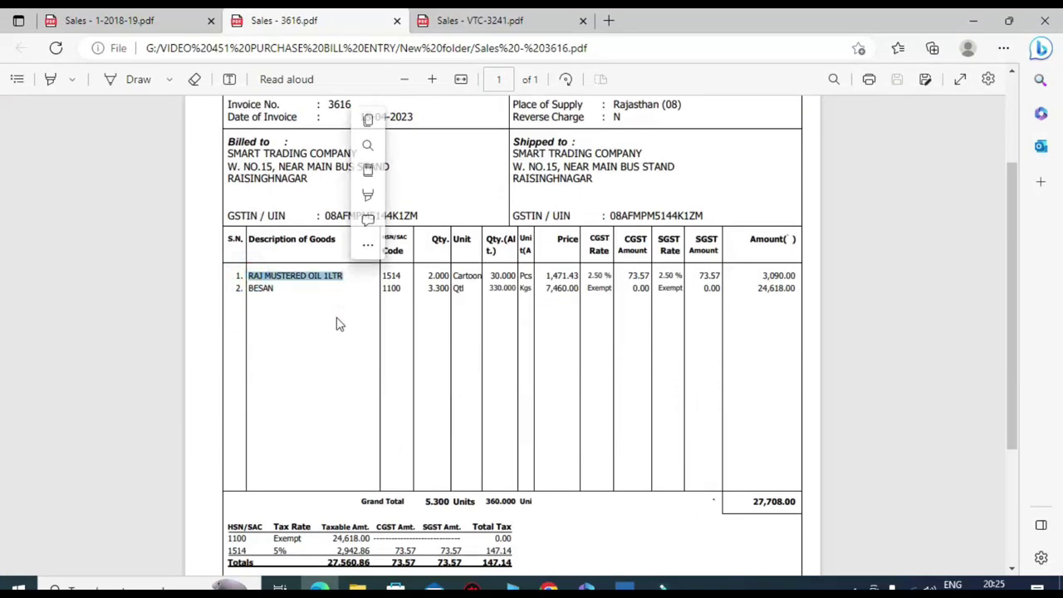
pyautogui.hotkey('alt', 'Tab')
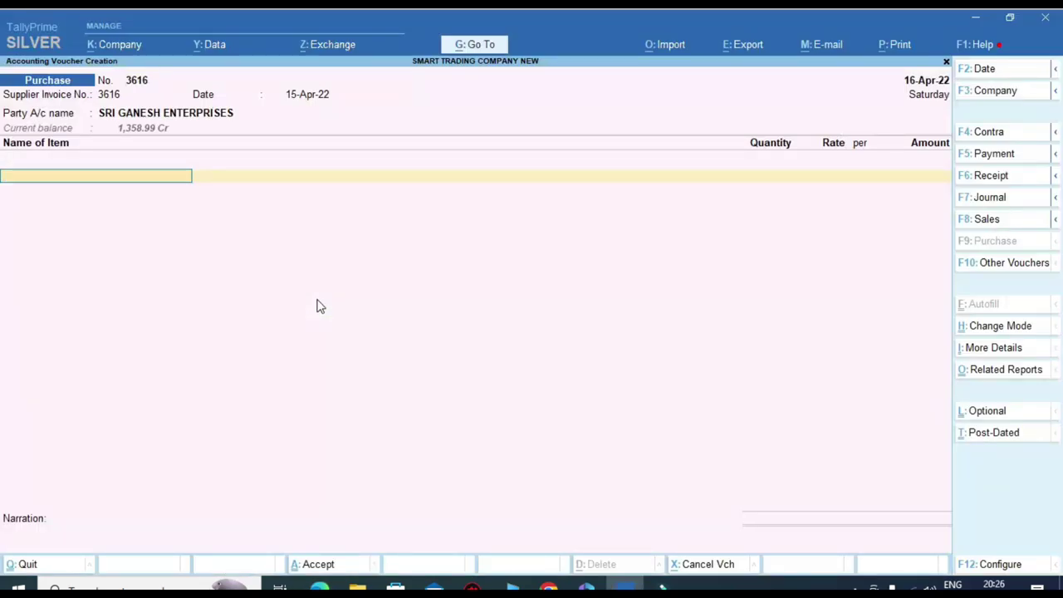
pyautogui.hotkey('alt', 'Tab')
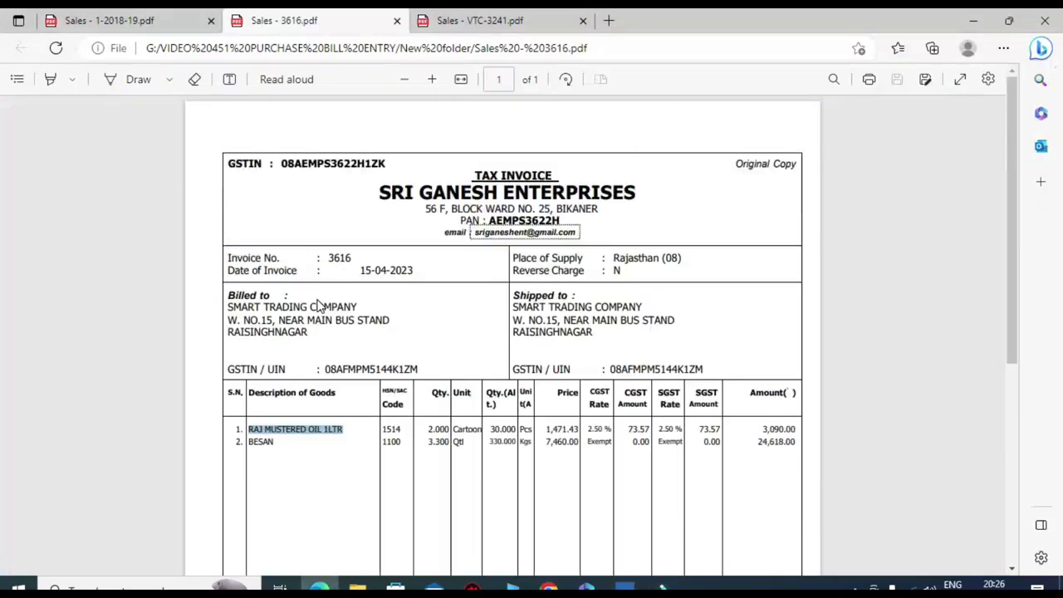
pyautogui.hotkey('alt', 'Tab')
pyautogui.write('A')
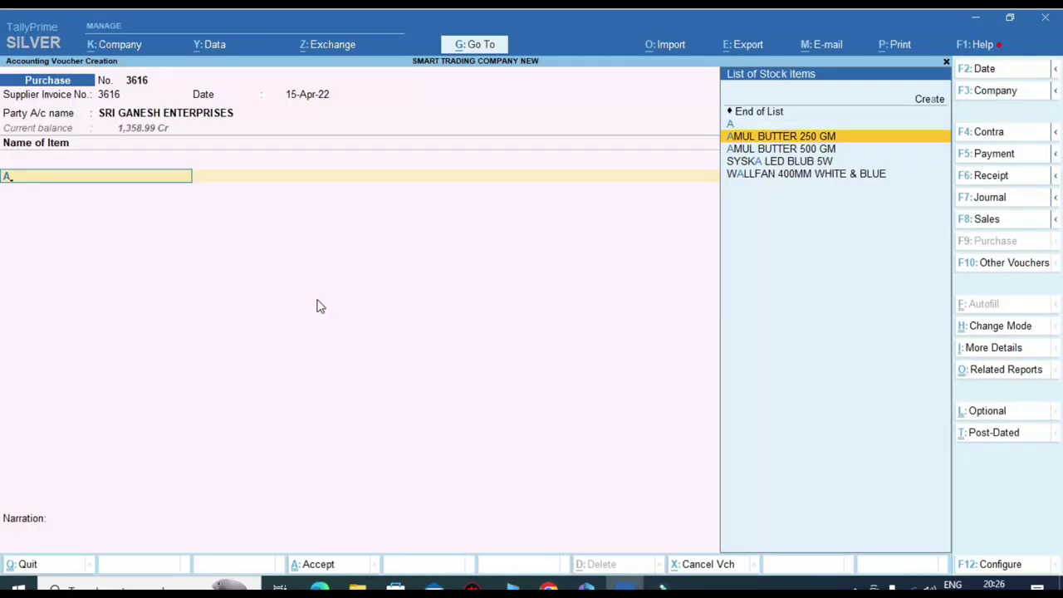
pyautogui.press('Return')
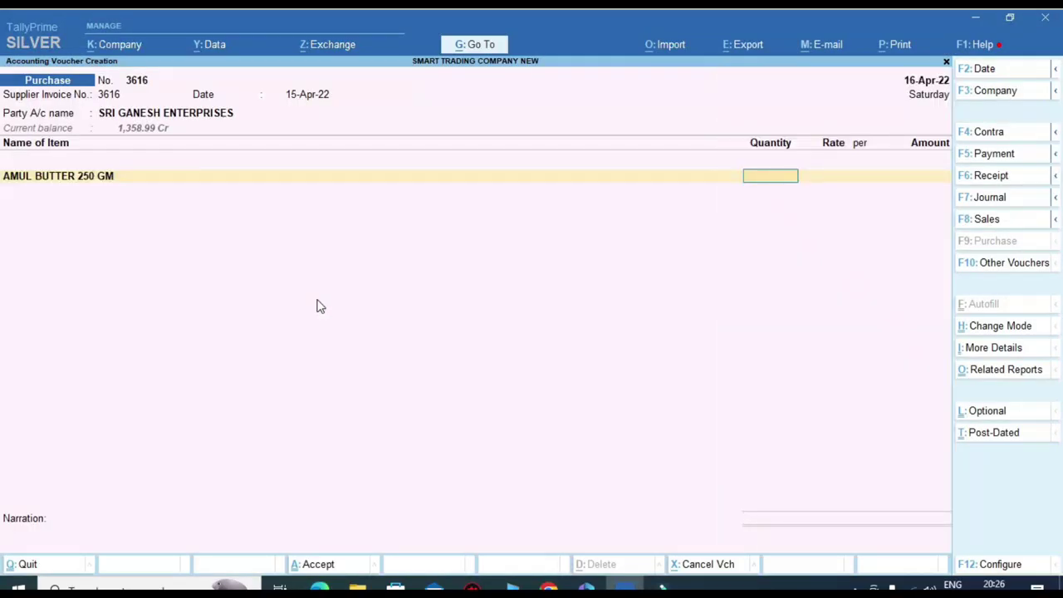
# Step: Set the AMUL BUTTER 250 GM quantity to 30 PCS, following the alternate quantity on the bill
pyautogui.hotkey('alt', 'Tab')
pyautogui.hotkey('alt', 'Tab')
pyautogui.write('1')
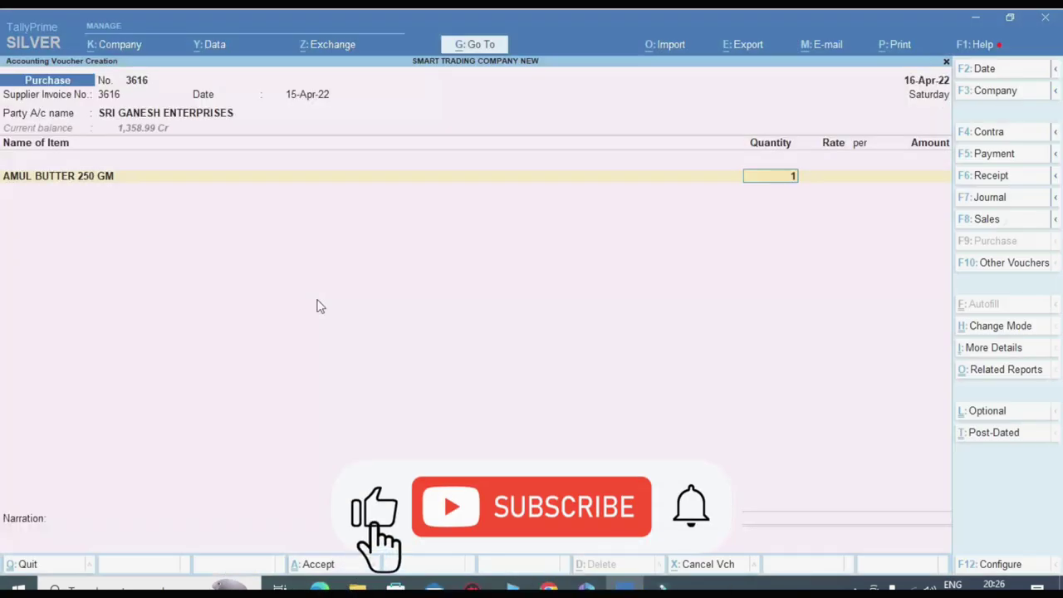
pyautogui.press('Return')
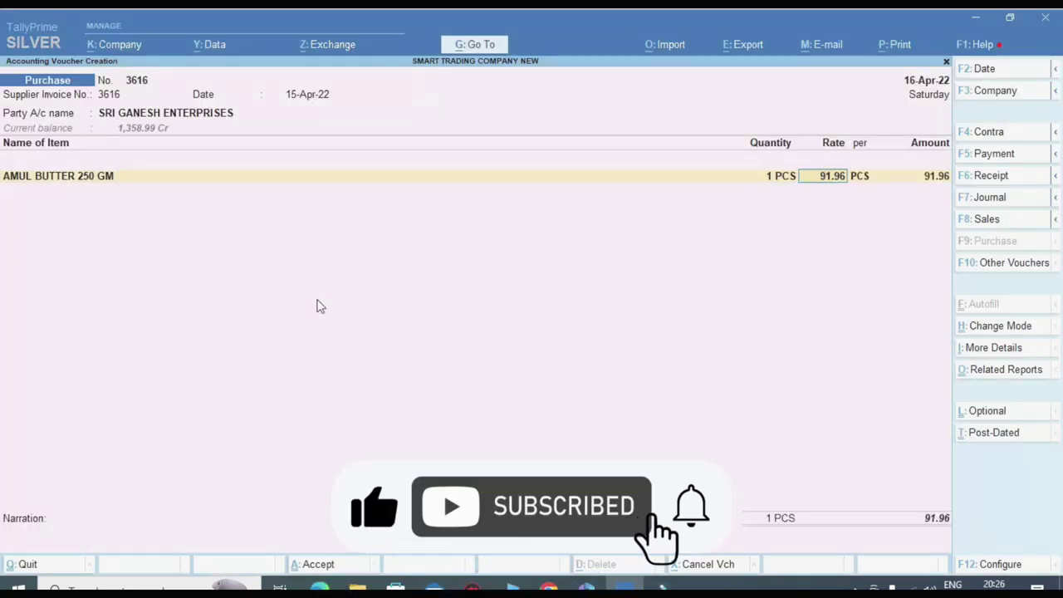
pyautogui.hotkey('alt', 'Tab')
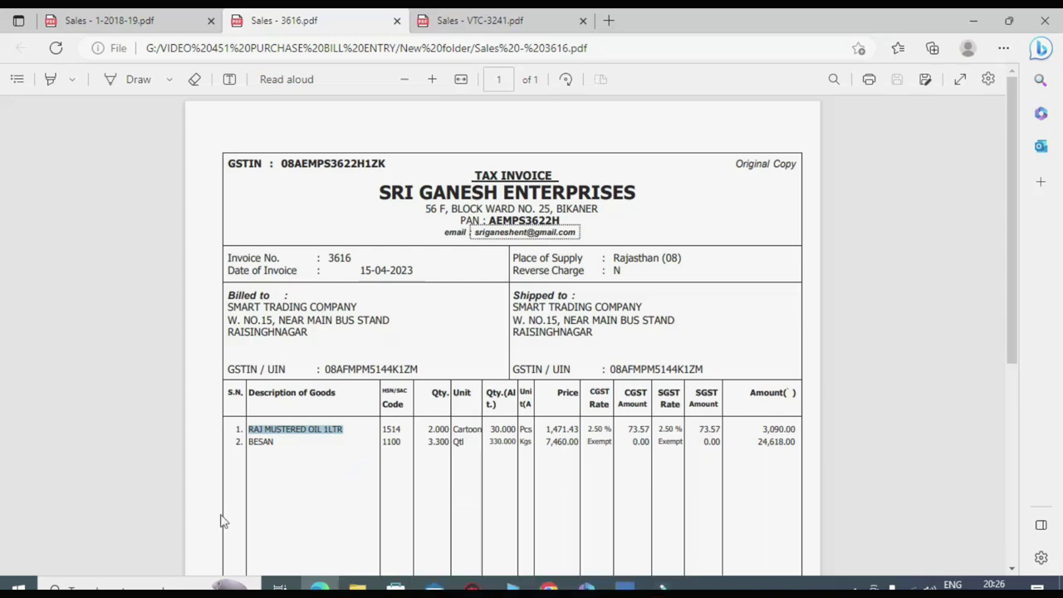
pyautogui.hotkey('alt', 'Tab')
pyautogui.hotkey('shift', 'Tab')
pyautogui.write('30')
pyautogui.press('Return')
# Step: Examine the quantity, alternate quantity, price and amount of the RAJ MUSTERED OIL 1LTR line on the Sales - 3616 bill
pyautogui.hotkey('alt', 'Tab')
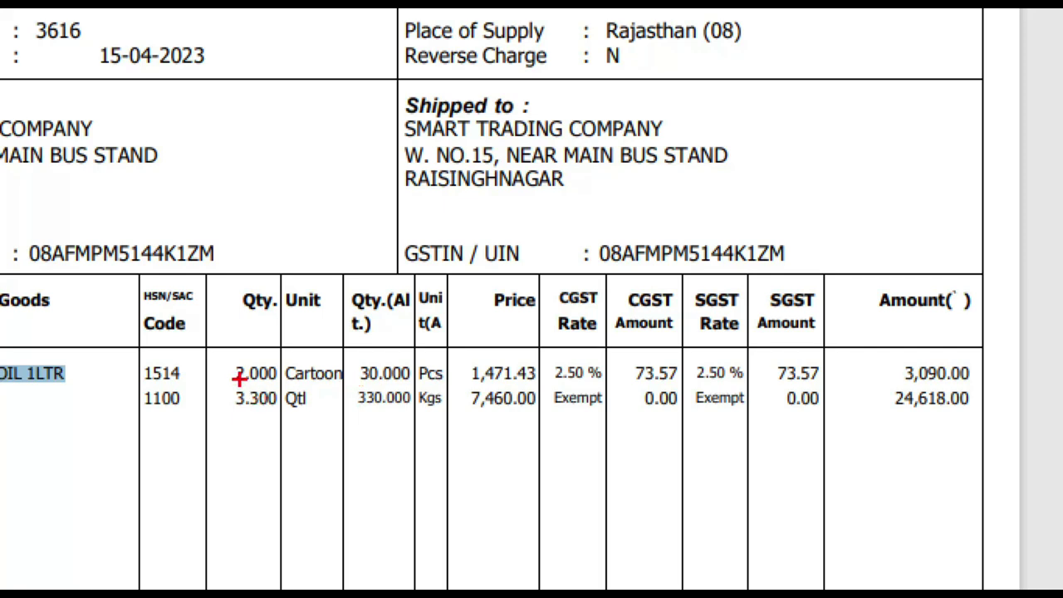
pyautogui.moveTo(212, 355)
pyautogui.mouseDown()
pyautogui.moveTo(254, 377)
pyautogui.moveTo(461, 392)
pyautogui.moveTo(450, 388)
pyautogui.mouseUp()
pyautogui.moveTo(469, 352)
pyautogui.mouseDown()
pyautogui.moveTo(505, 390)
pyautogui.moveTo(544, 388)
pyautogui.mouseUp()
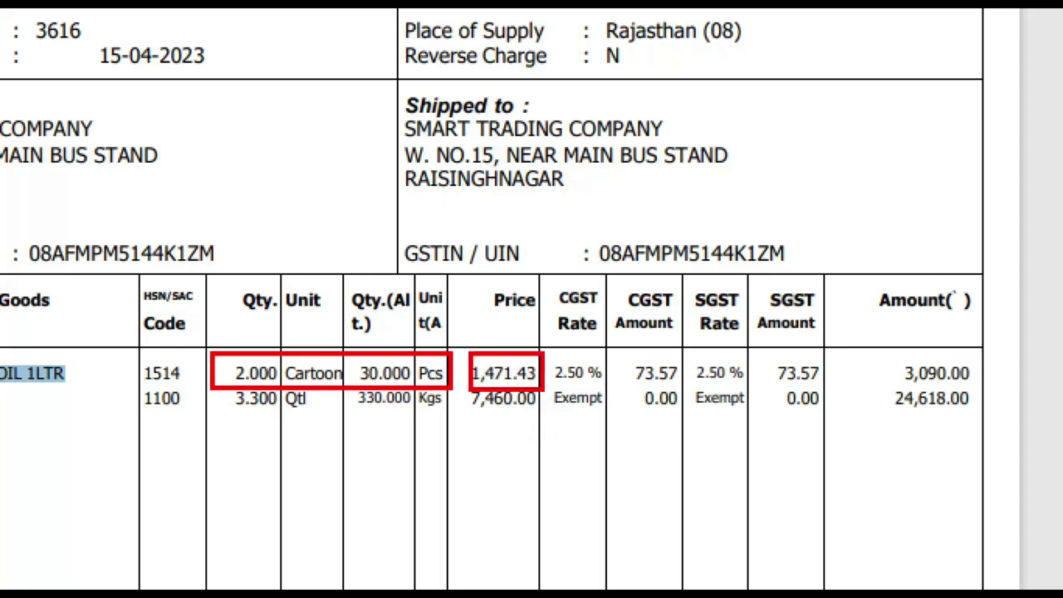
pyautogui.moveTo(347, 354); pyautogui.dragTo(440, 292)
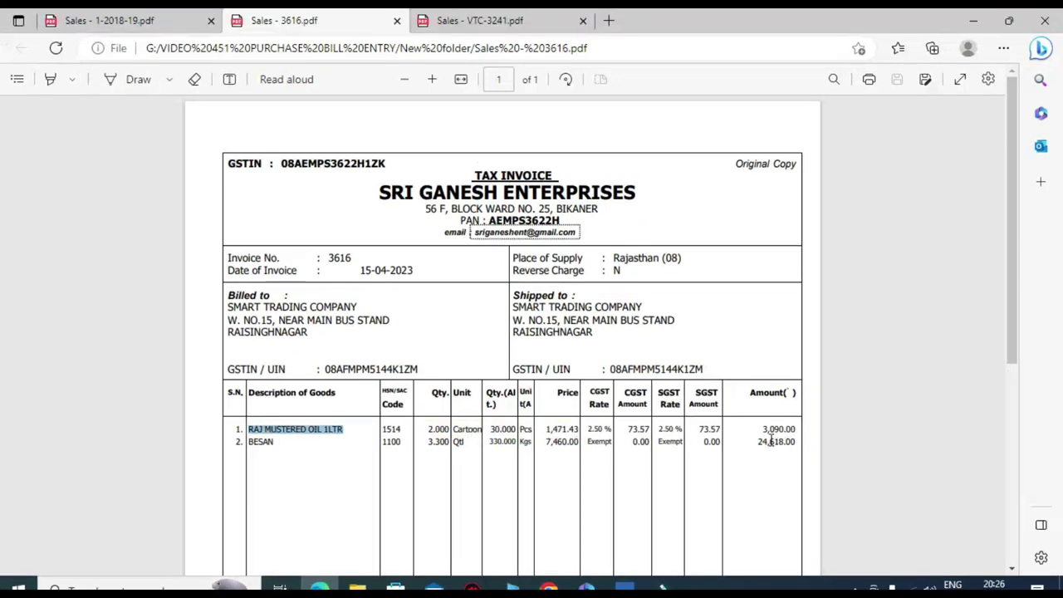
pyautogui.scroll(-2, 768, 438)
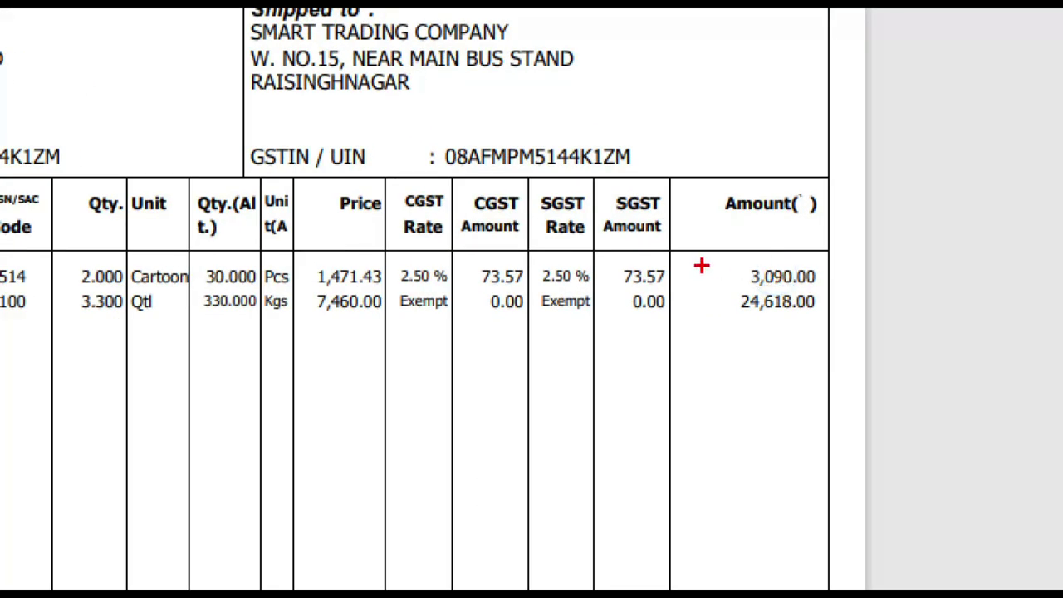
pyautogui.moveTo(747, 263); pyautogui.dragTo(769, 276)
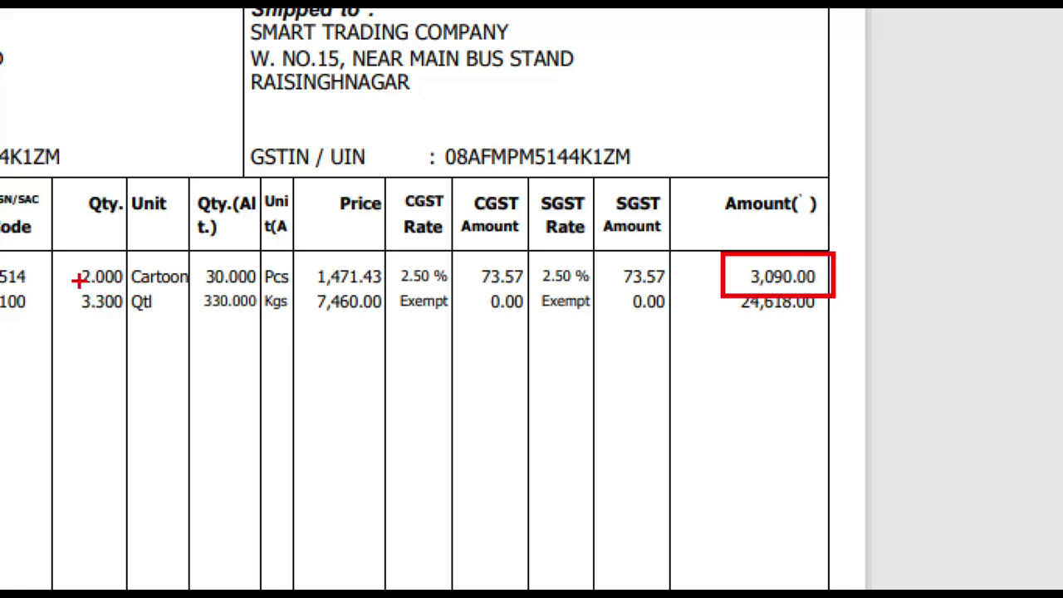
pyautogui.moveTo(60, 249); pyautogui.dragTo(158, 290)
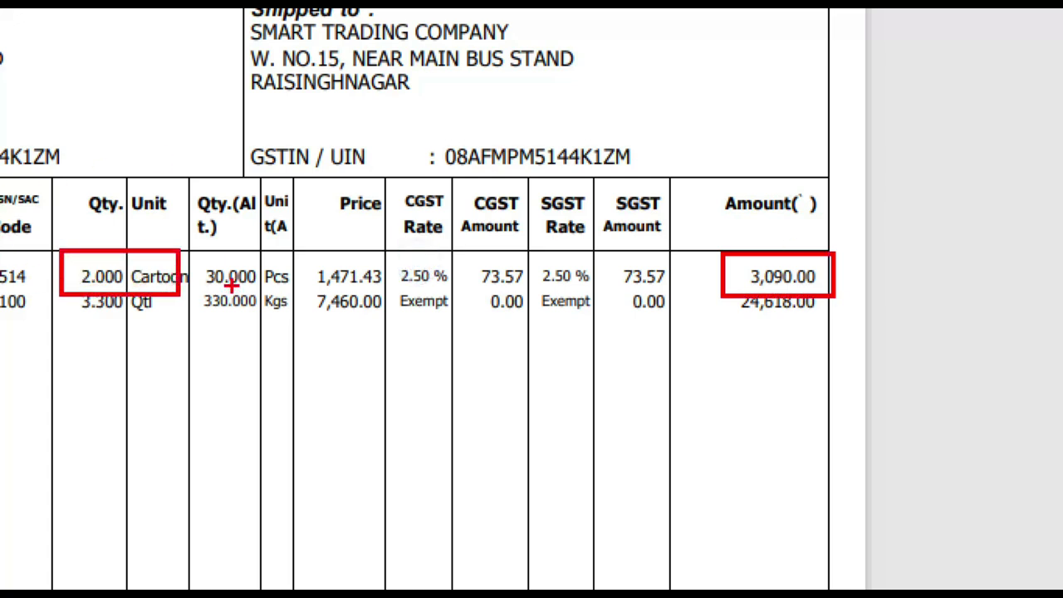
pyautogui.moveTo(193, 256); pyautogui.dragTo(262, 296)
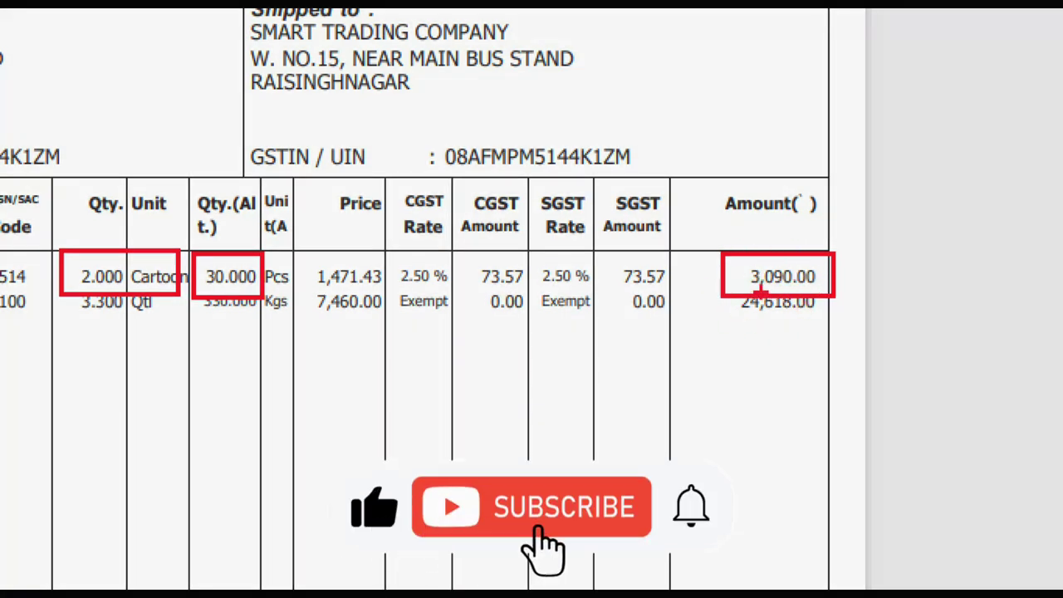
pyautogui.moveTo(719, 286)
pyautogui.mouseDown()
pyautogui.moveTo(676, 166)
pyautogui.moveTo(629, 138)
pyautogui.mouseUp()
pyautogui.moveTo(810, 140); pyautogui.dragTo(874, 138)
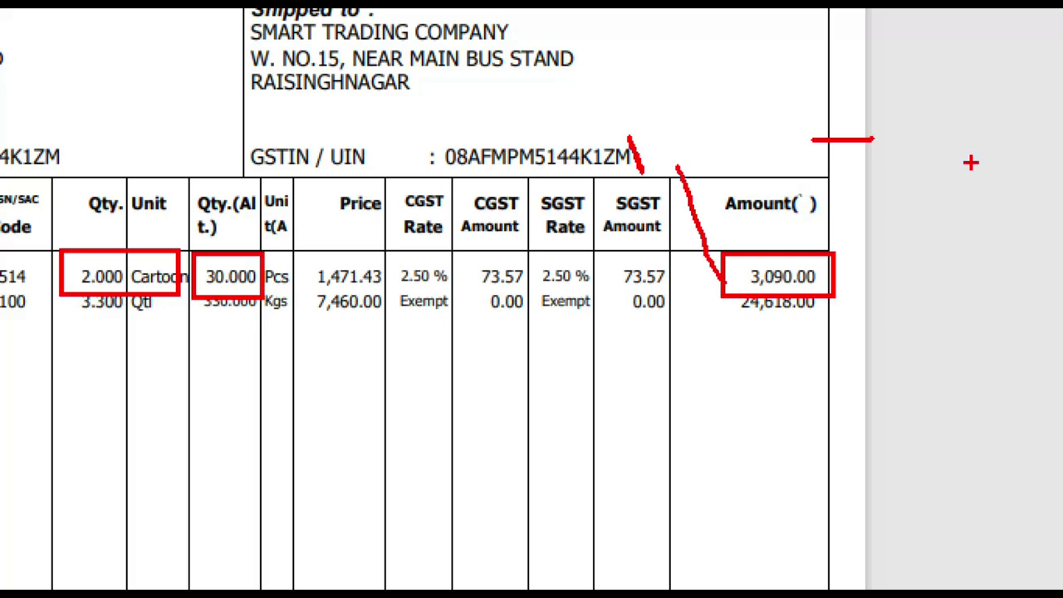
pyautogui.press('Escape')
# Step: Accept the AMUL BUTTER 250 GM rate and open the calculator for the line's amount
pyautogui.hotkey('alt', 'Tab')
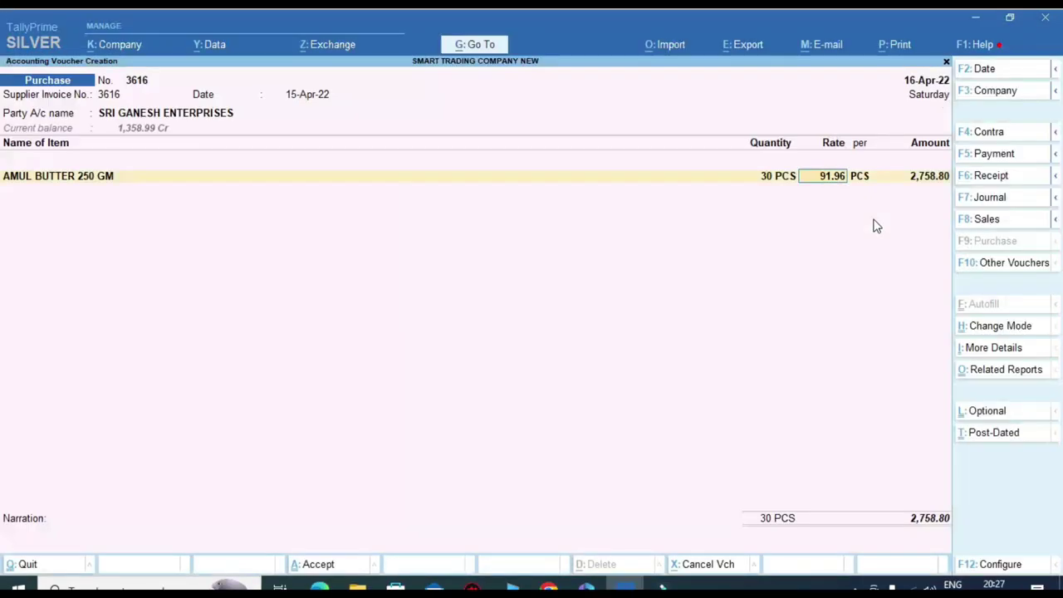
pyautogui.press('Return')
pyautogui.press('Return')
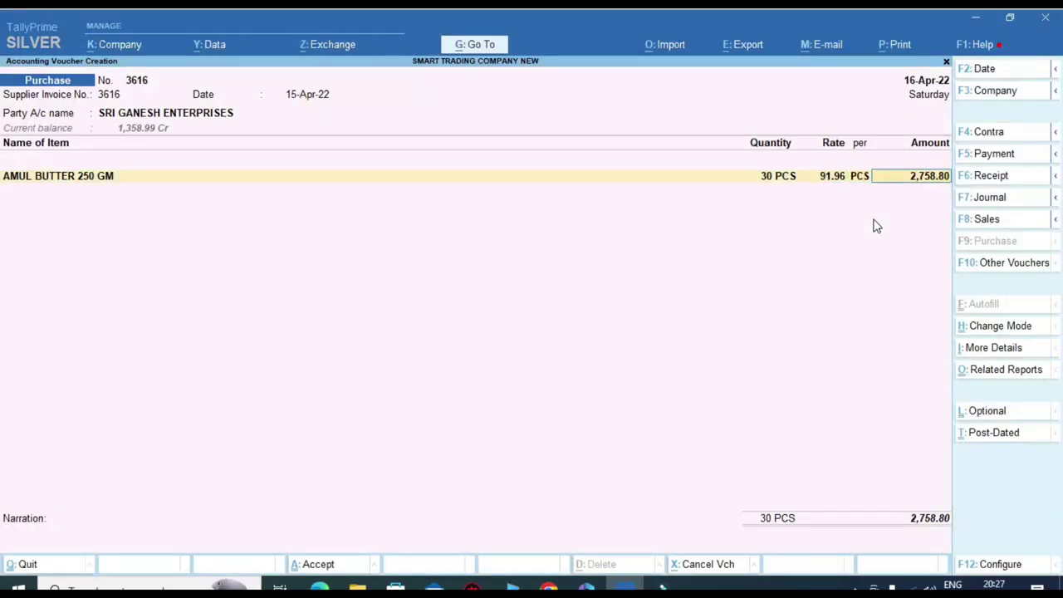
pyautogui.press('ctrl')
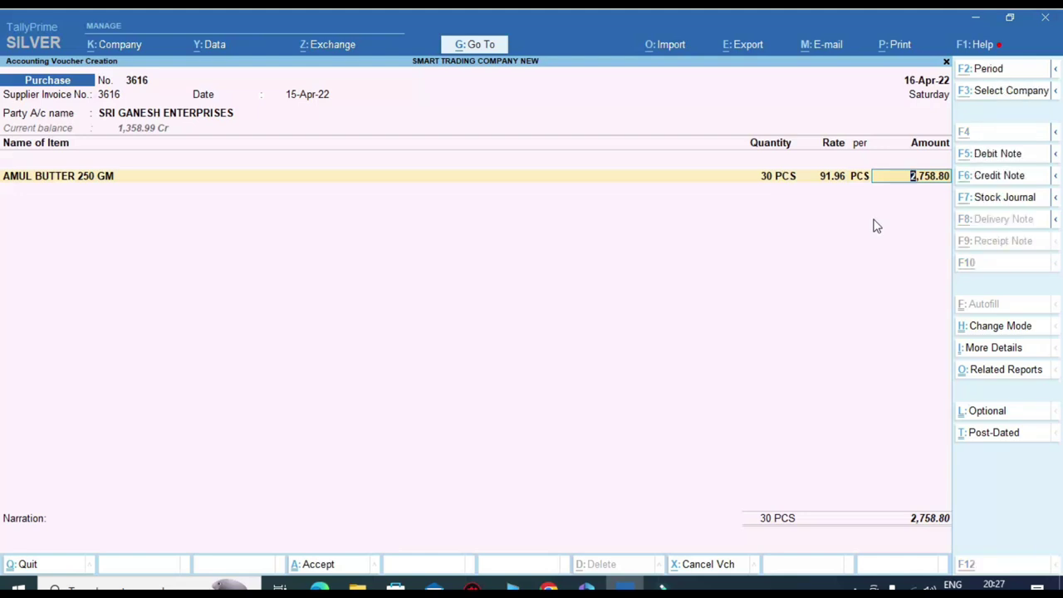
pyautogui.hotkey('ctrl', 'n')
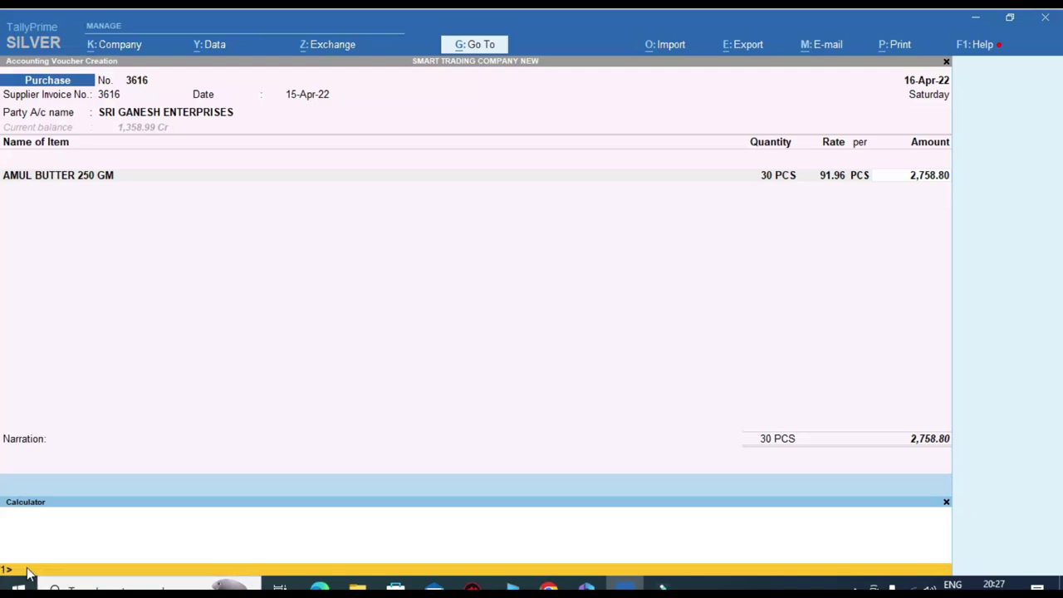
# Step: Calculate 3090*100/105 from the bill's first line and use 2,942.86 as the AMUL BUTTER 250 GM amount
pyautogui.hotkey('alt', 'Tab')
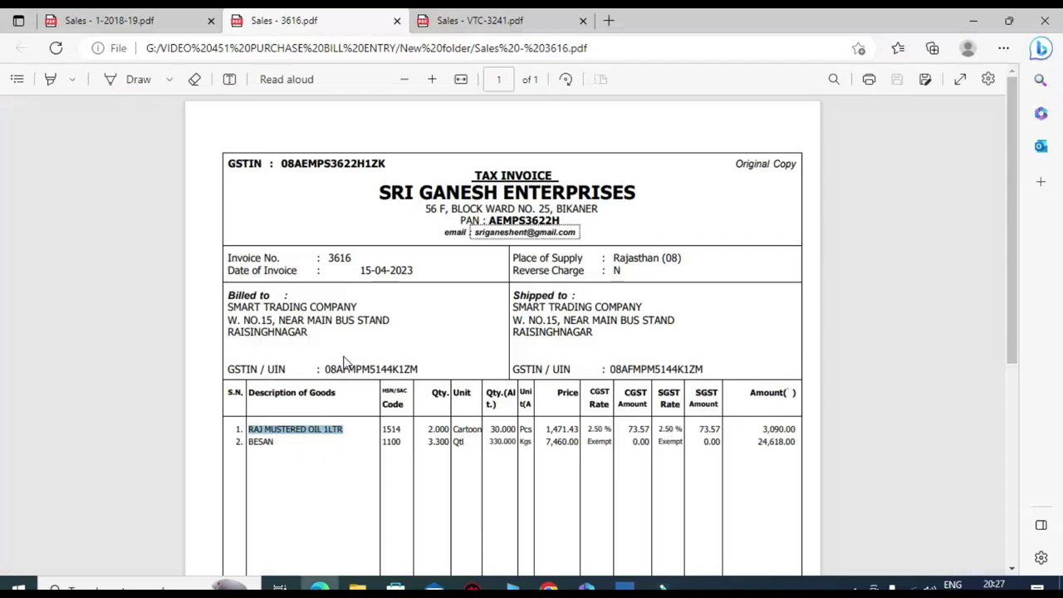
pyautogui.hotkey('alt', 'Tab')
pyautogui.write('30')
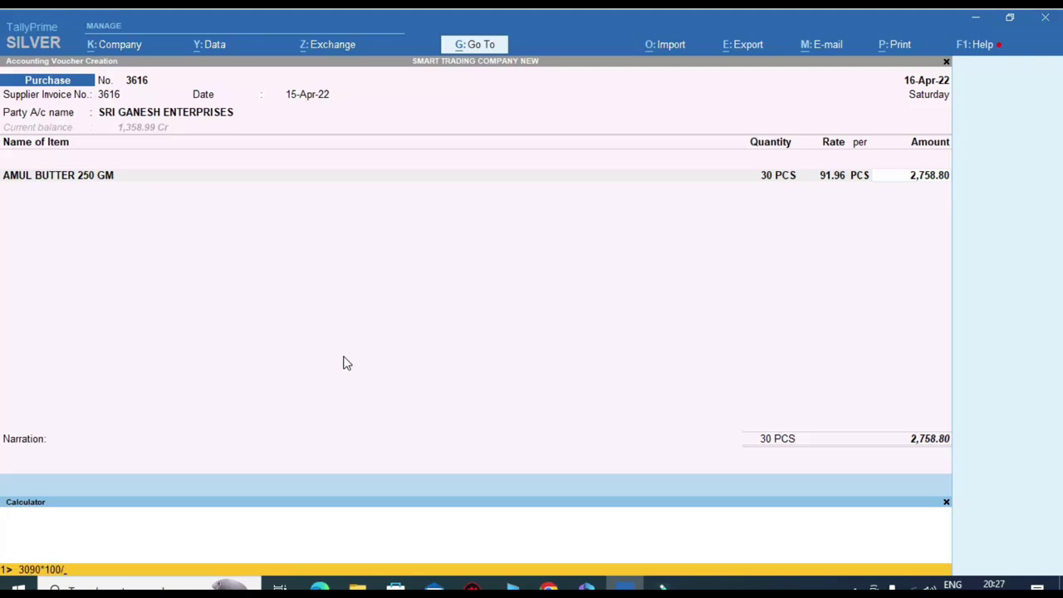
pyautogui.hotkey('alt', 'Tab')
pyautogui.hotkey('alt', 'Tab')
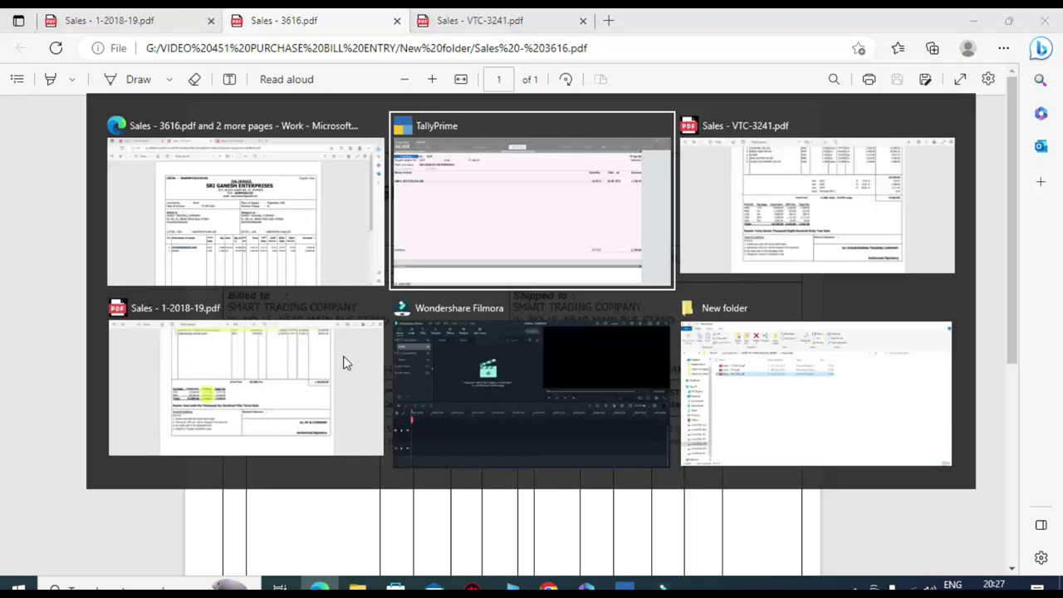
pyautogui.write('090*100/105')
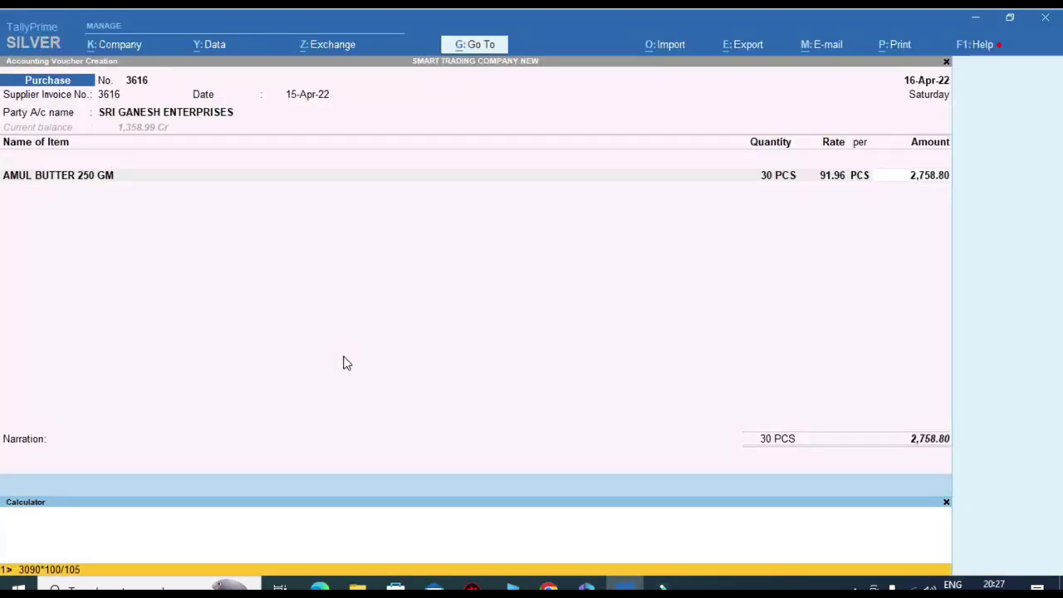
pyautogui.press('Return')
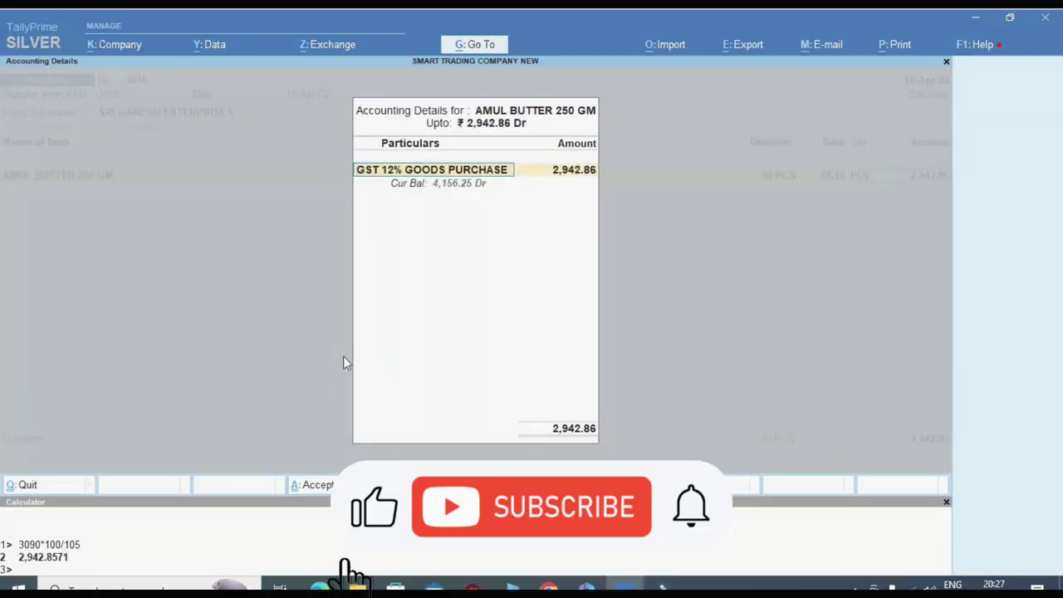
pyautogui.press('Escape')
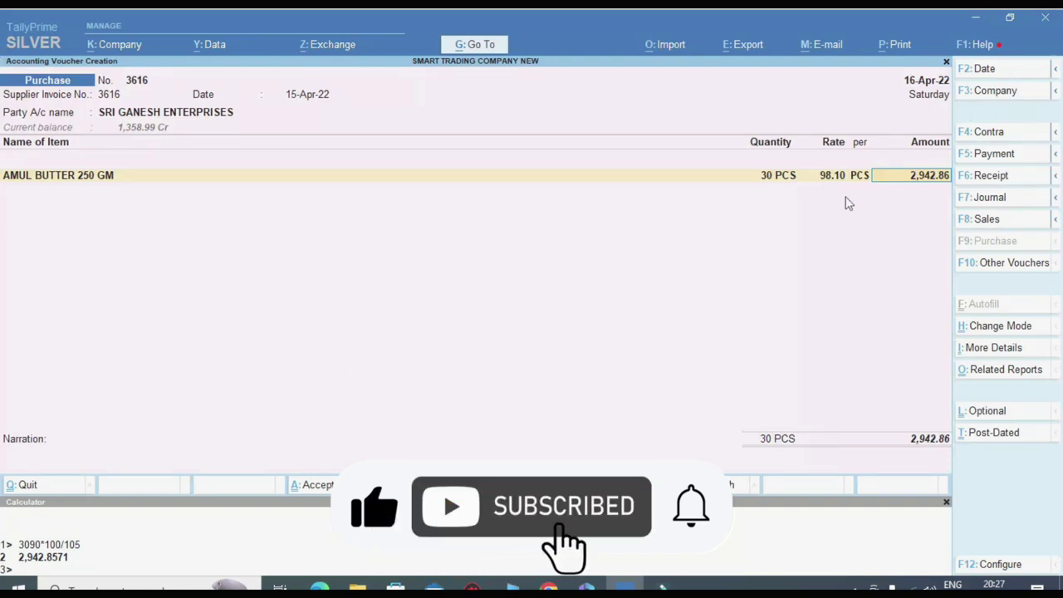
pyautogui.press('ctrl')
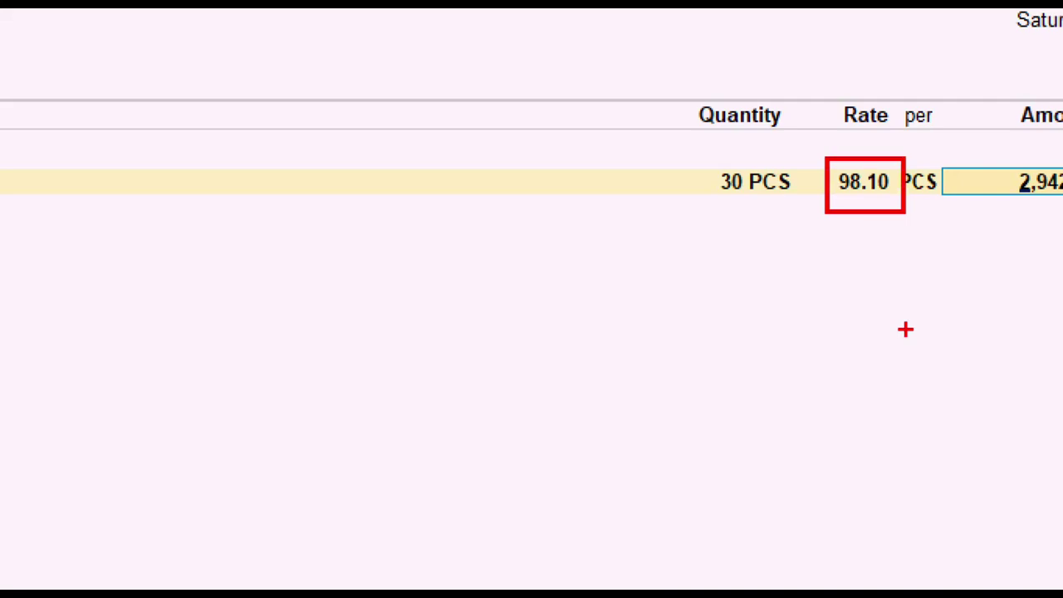
pyautogui.press('Return')
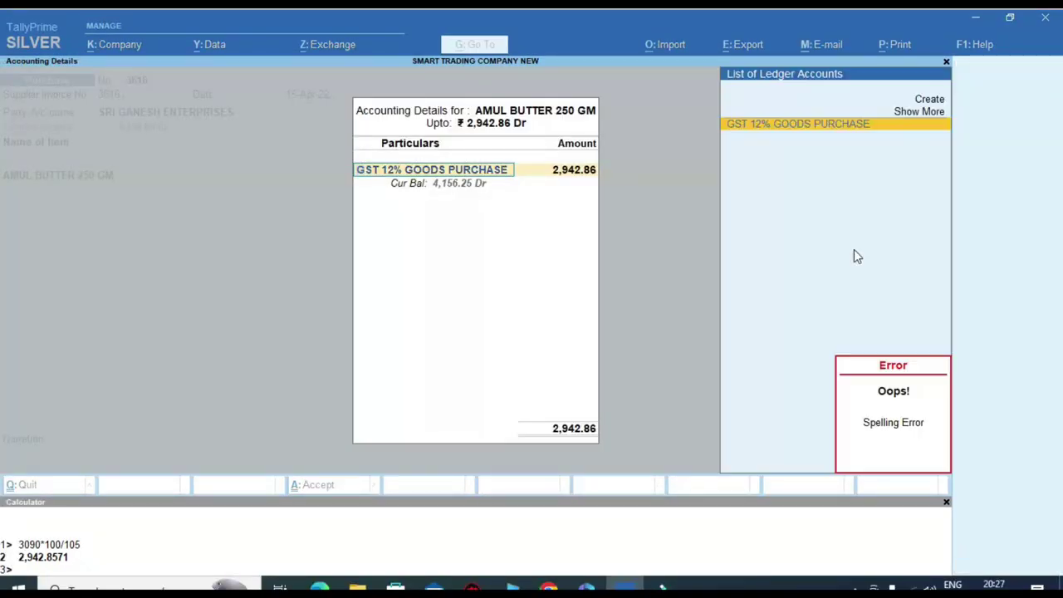
# Step: Create a ledger named Gst 5% Purchase under Purchase Accounts from the item's accounting details
pyautogui.hotkey('alt', 'c')
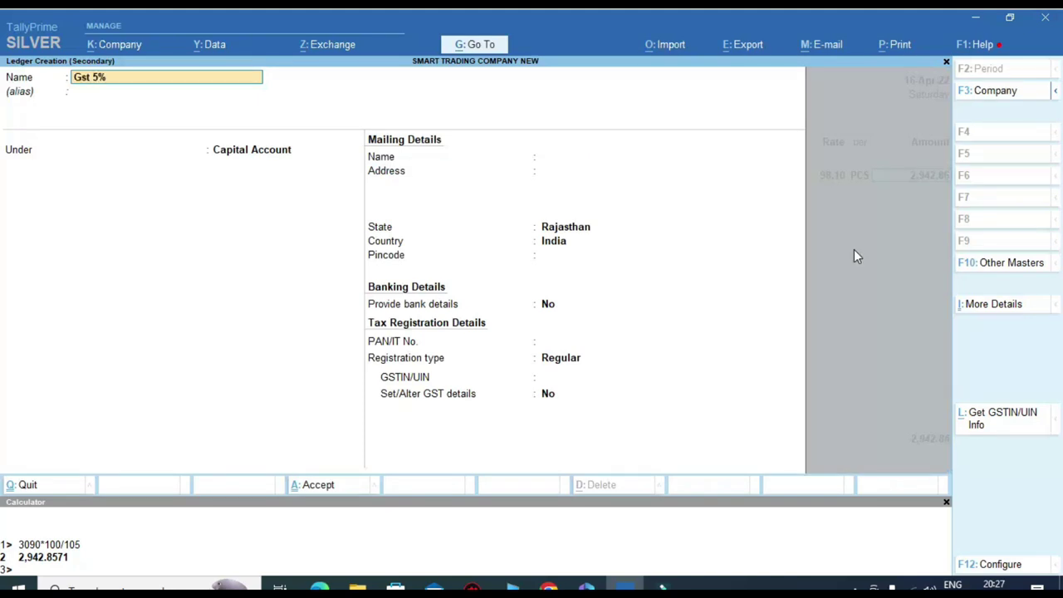
pyautogui.write('Gst 5% Purchase')
pyautogui.press('Return')
pyautogui.press('Return')
pyautogui.write('Pur')
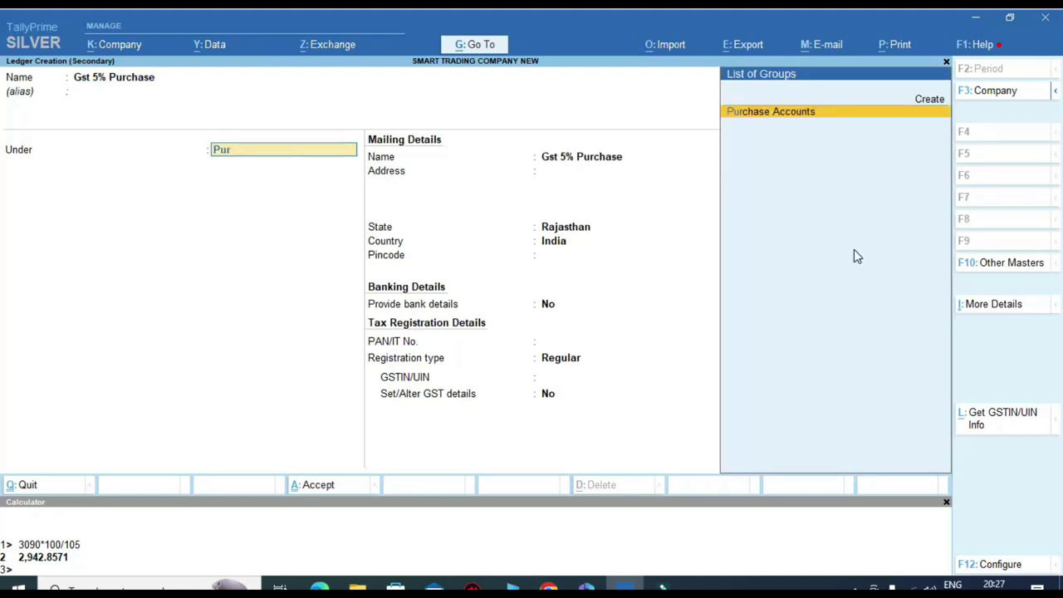
pyautogui.press('Return')
pyautogui.press('Return')
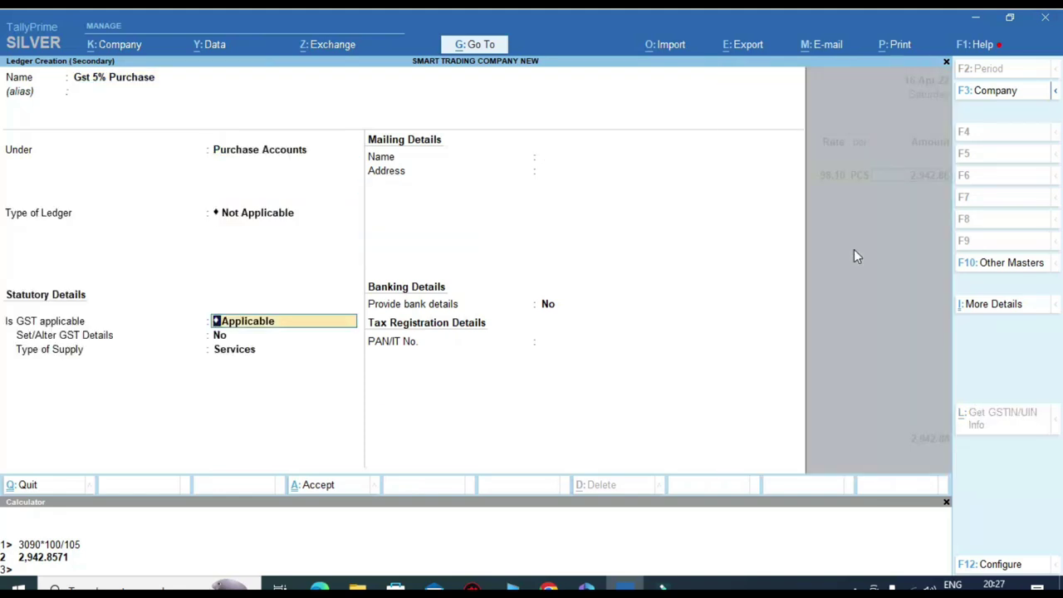
# Step: Keep GST applicable for the Gst 5% Purchase ledger, set its type of supply to Goods and save it
pyautogui.press('Return')
pyautogui.press('Return')
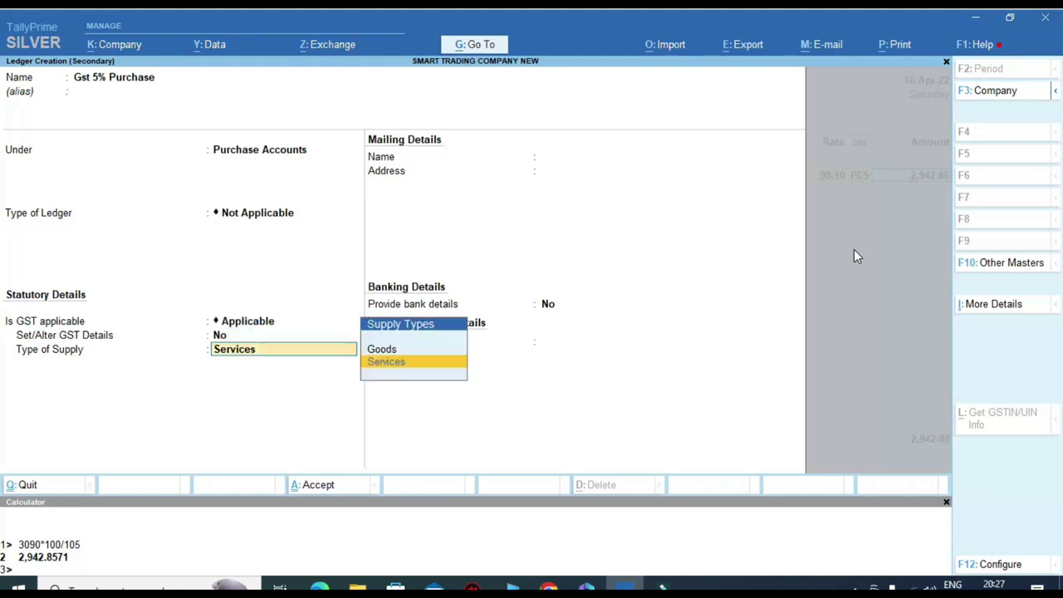
pyautogui.press('Up')
pyautogui.press('Return')
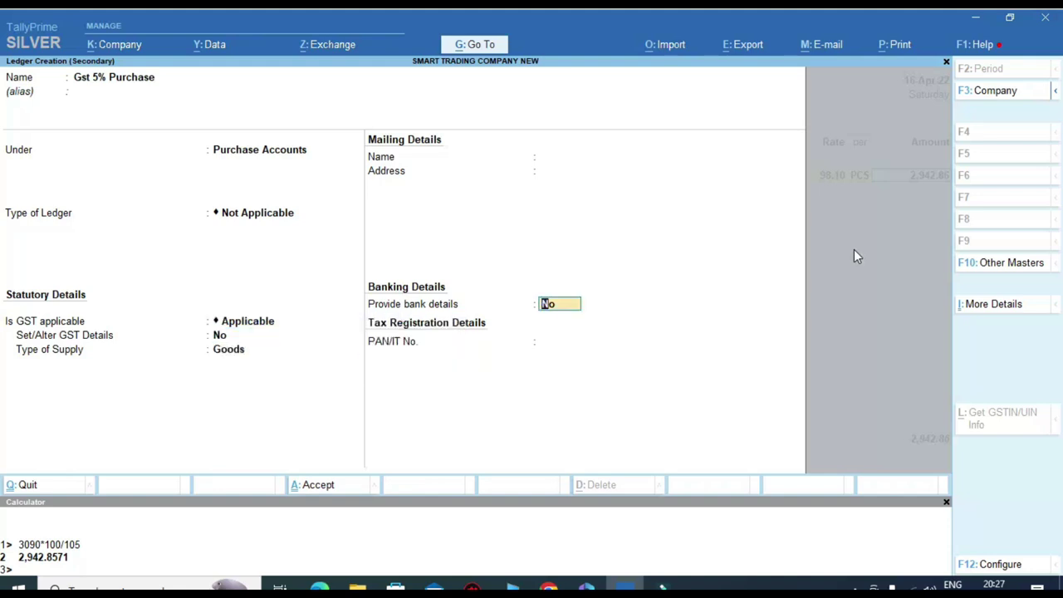
pyautogui.hotkey('ctrl', 'a')
pyautogui.press('Return')
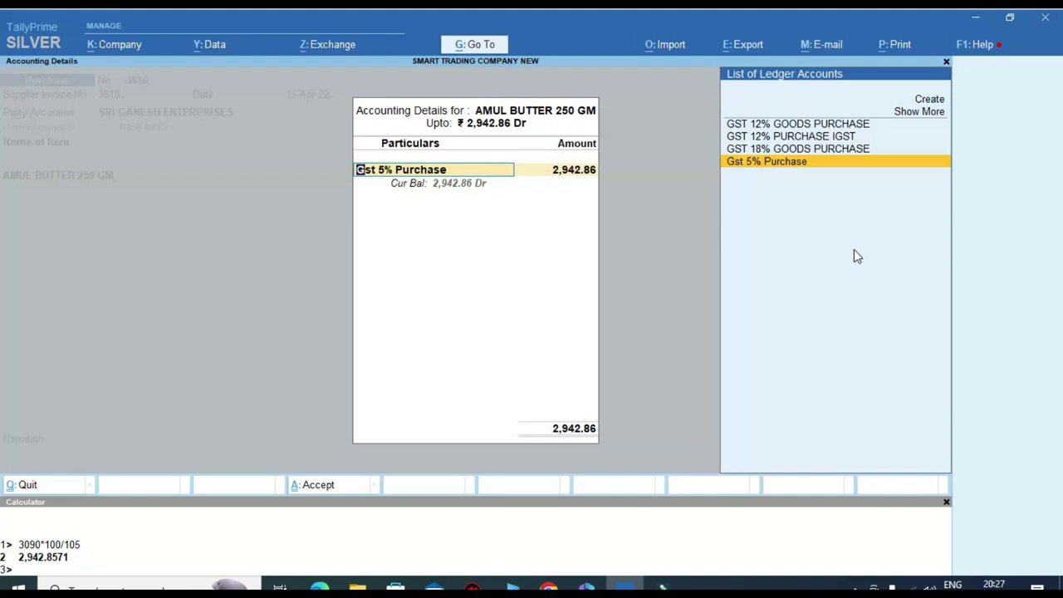
# Step: Allocate AMUL BUTTER 250 GM to Gst 5% Purchase with Purchase Taxable as the tax classification
pyautogui.press('Return')
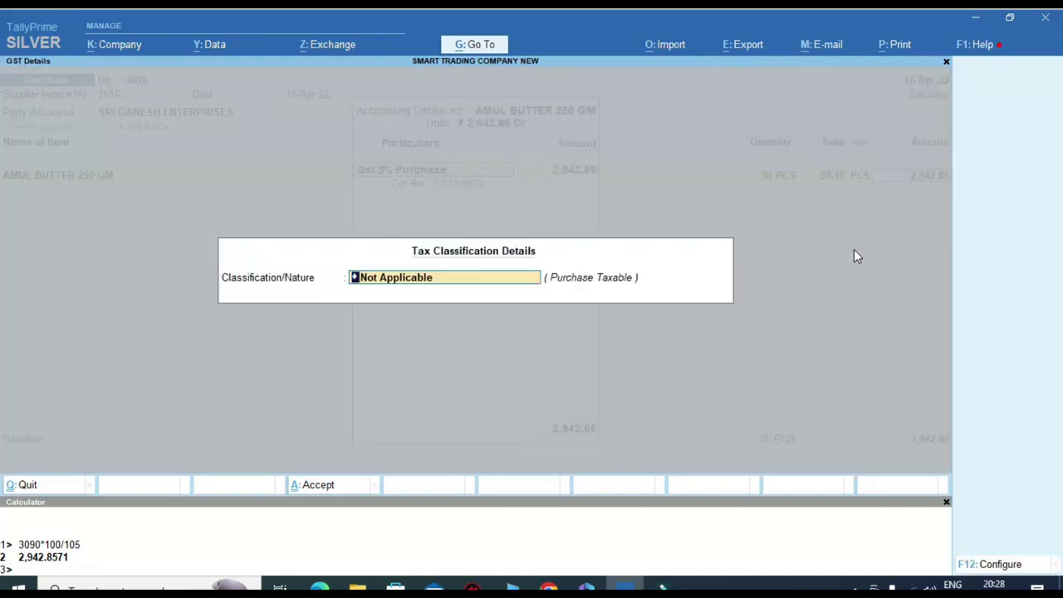
pyautogui.write('Pur')
pyautogui.press('Down')
pyautogui.press('Down')
pyautogui.press('Down')
pyautogui.press('Down')
pyautogui.press('Down')
pyautogui.press('Down')
pyautogui.press('Down')
pyautogui.press('Down')
pyautogui.press('Down')
pyautogui.press('Down')
pyautogui.press('Down')
pyautogui.press('Down')
pyautogui.press('Down')
pyautogui.press('Down')
pyautogui.press('Down')
pyautogui.press('Down')
pyautogui.press('Down')
pyautogui.press('Down')
pyautogui.press('Down')
pyautogui.press('Down')
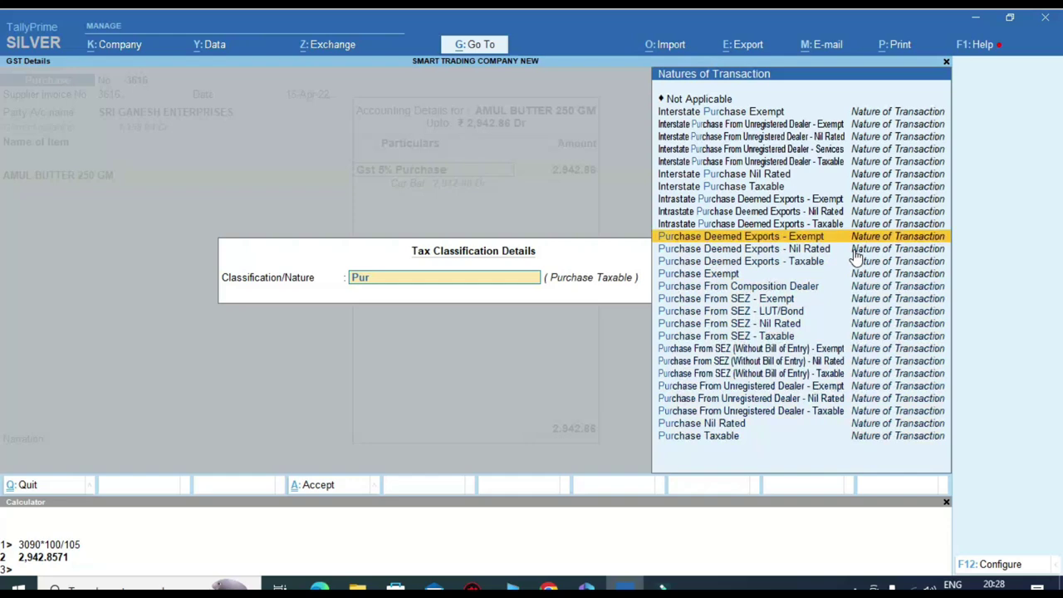
pyautogui.press('Return')
pyautogui.press('Return')
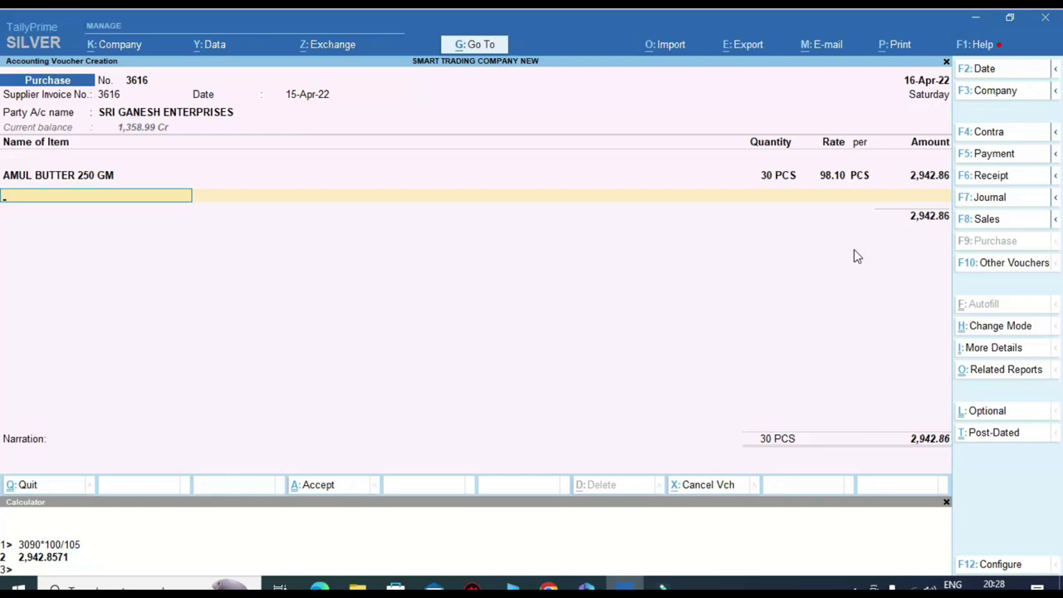
# Step: End the item list and add the CGST TAX and SGST TAX ledgers to the purchase voucher
pyautogui.press('Return')
pyautogui.write('Cg')
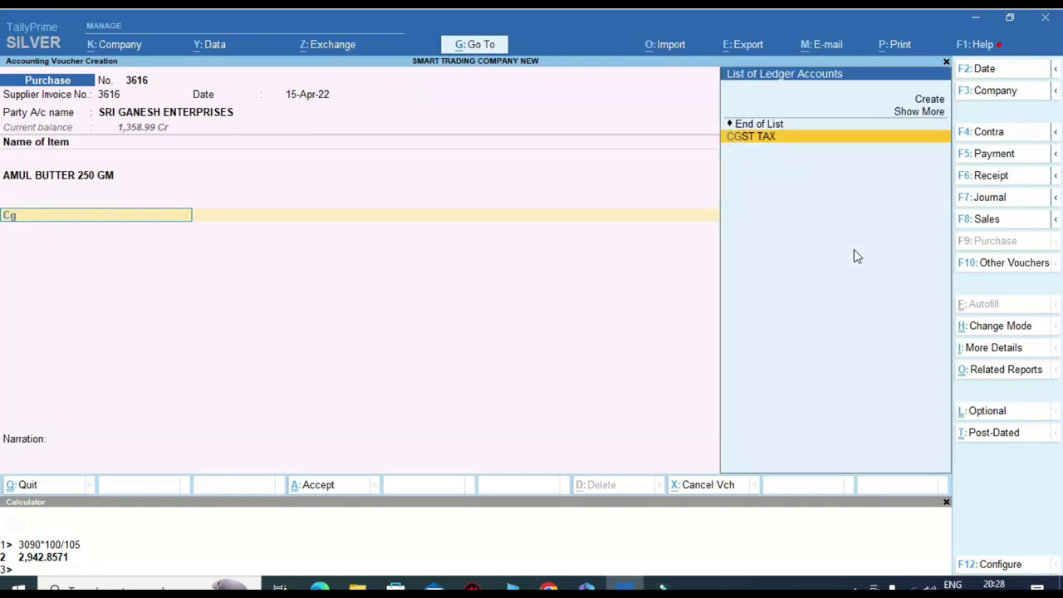
pyautogui.press('Return')
pyautogui.write('Sg')
pyautogui.press('Return')
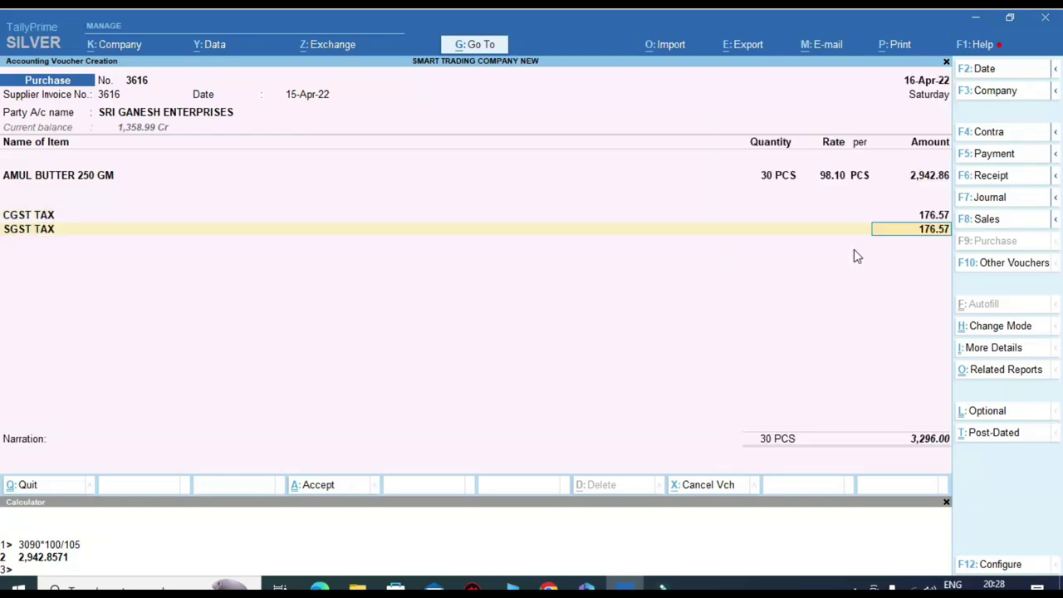
# Step: Compare the tax amounts with the bill and review the accounting details of AMUL BUTTER 250 GM
pyautogui.hotkey('alt', 'Tab')
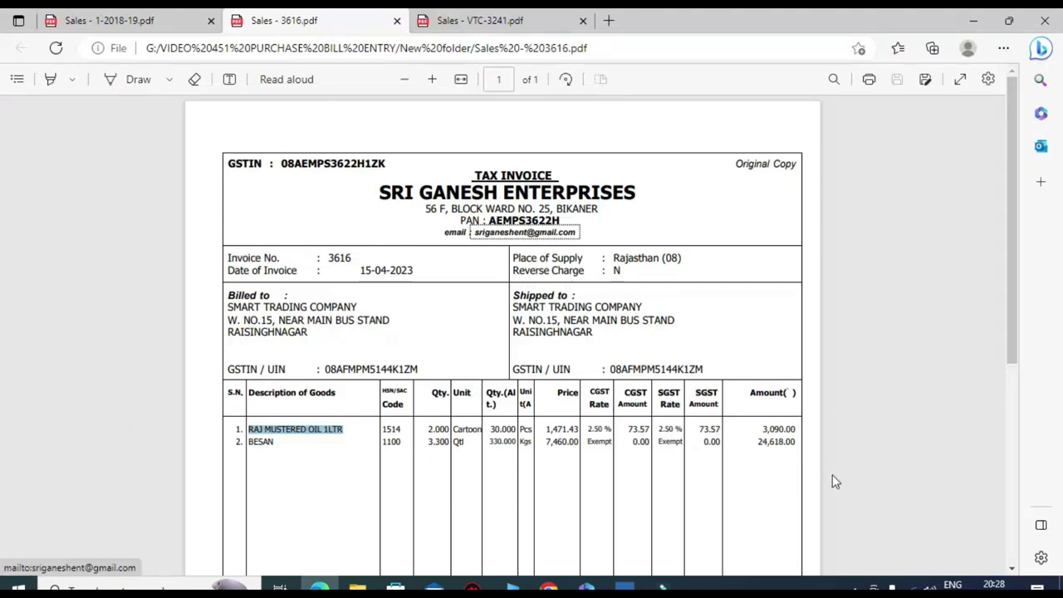
pyautogui.hotkey('alt', 'Tab')
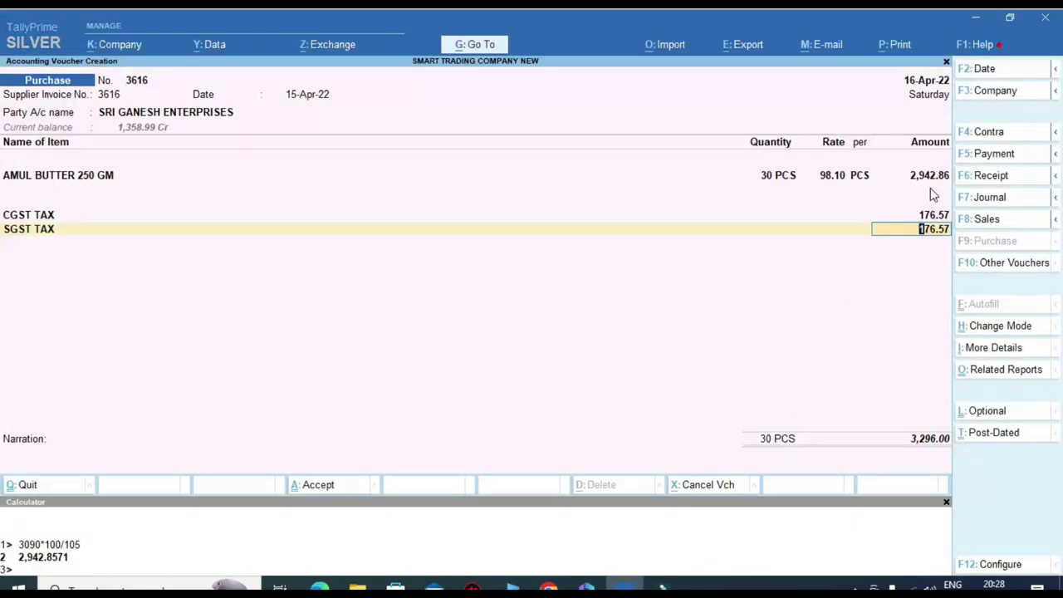
pyautogui.click(928, 175)
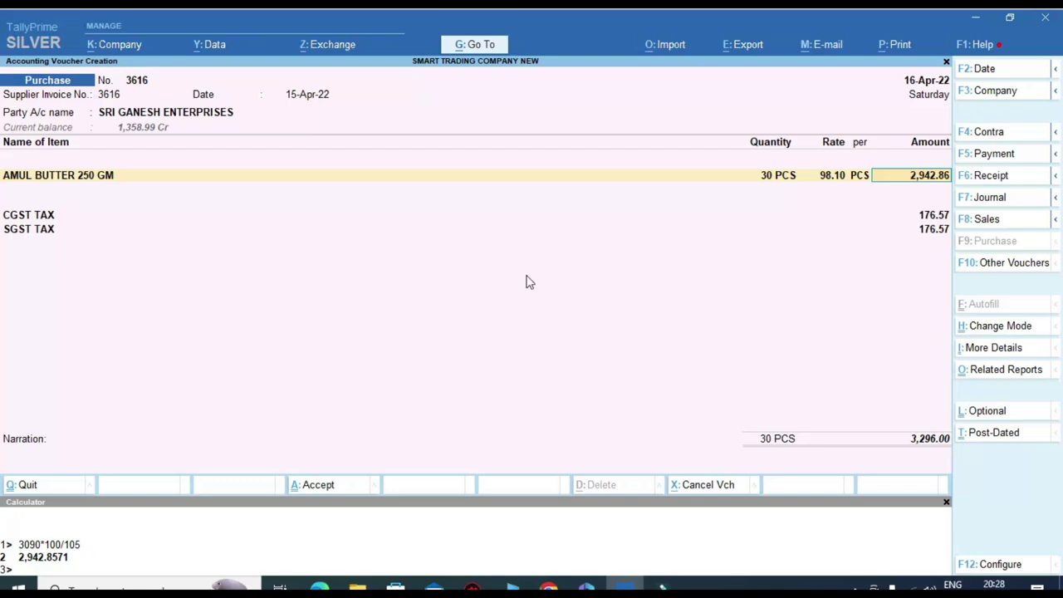
pyautogui.press('Return')
pyautogui.press('Return')
pyautogui.press('Return')
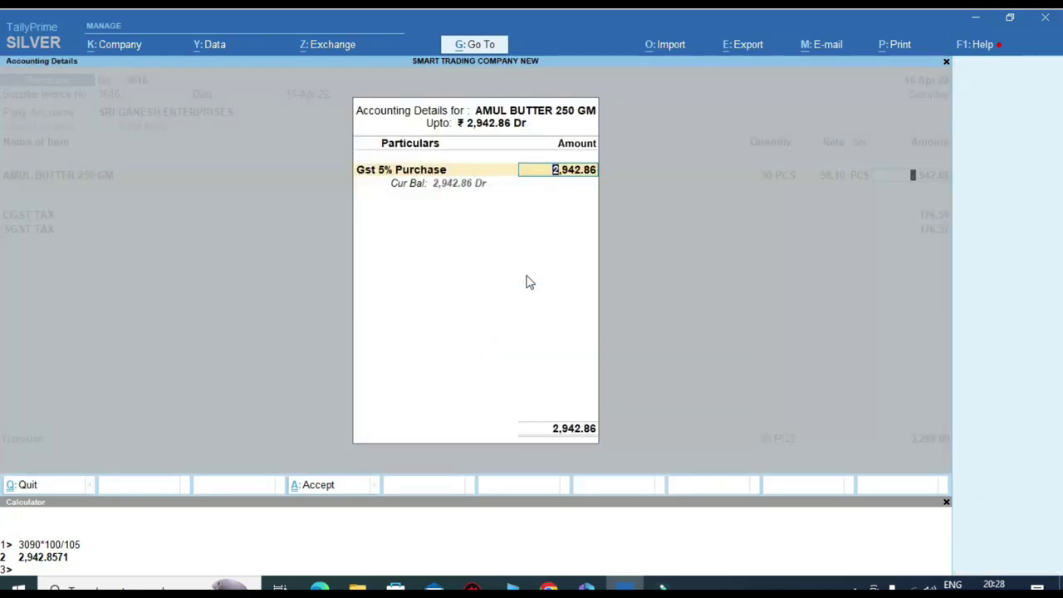
pyautogui.press('Return')
# Step: Check the second goods line on the bill and add SYSKA LED BLUB 5W as the voucher's second stock item
pyautogui.hotkey('alt', 'Tab')
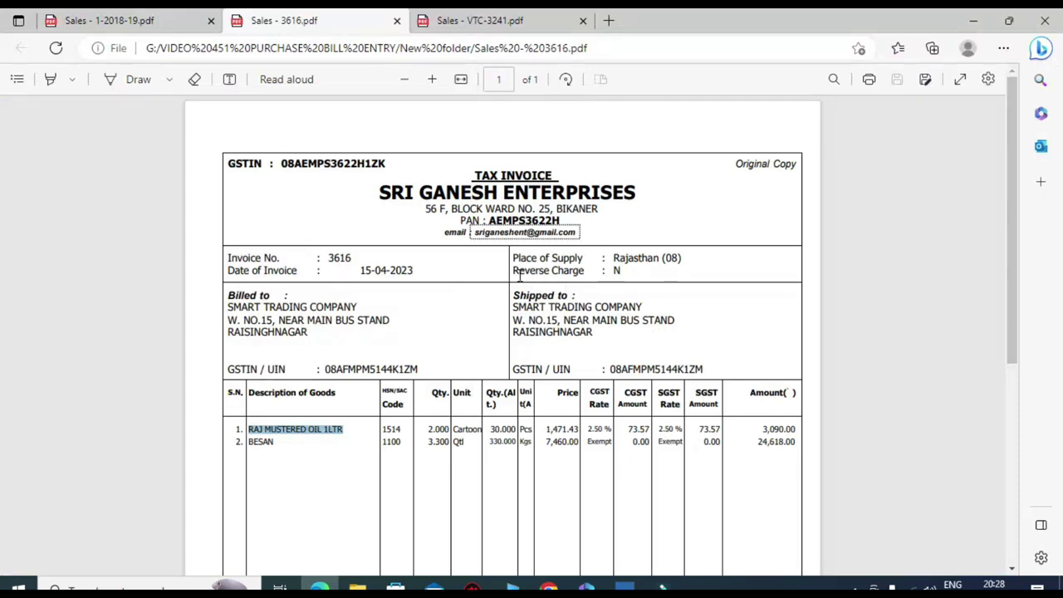
pyautogui.hotkey('alt', 'Tab')
pyautogui.write('A')
pyautogui.press('Down')
pyautogui.press('Down')
pyautogui.press('Down')
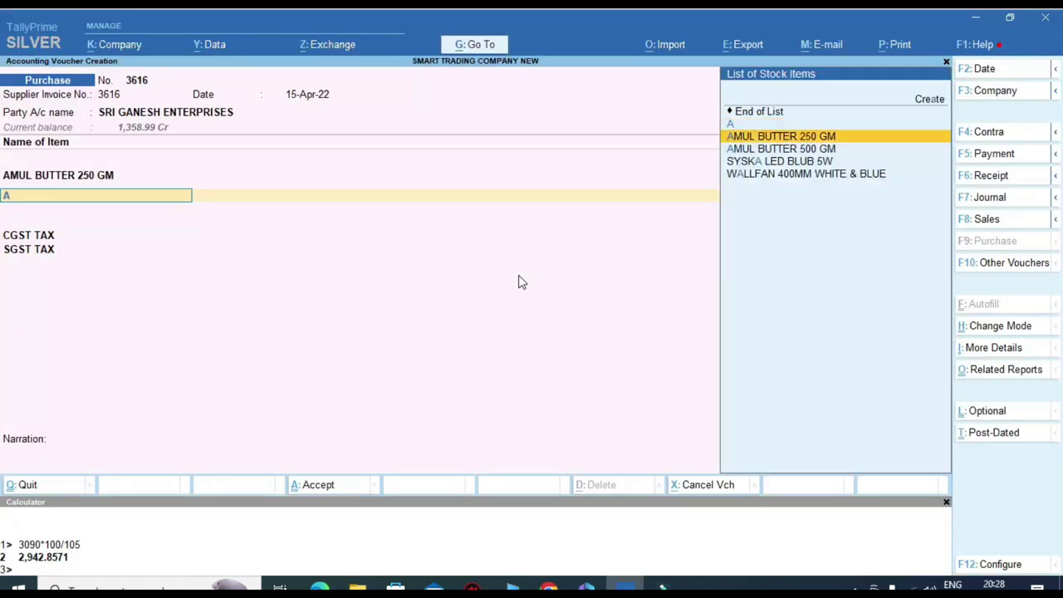
pyautogui.press('Return')
# Step: Set the SYSKA LED BLUB 5W quantity to 330 PCS, following the alternate quantity on the bill
pyautogui.hotkey('alt', 'Tab')
pyautogui.hotkey('alt', 'Tab')
pyautogui.write('330')
pyautogui.press('Return')
pyautogui.press('Return')
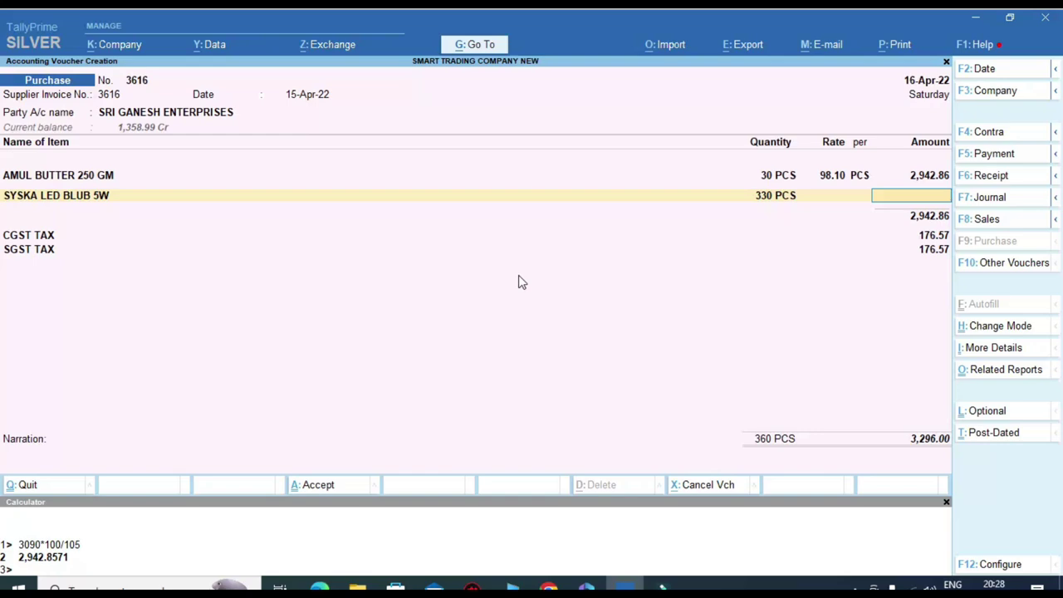
# Step: Look up the BESAN amount on the bill and enter 24618 as the SYSKA LED BLUB 5W amount
pyautogui.hotkey('alt', 'Tab')
pyautogui.scroll(-3, 814, 335)
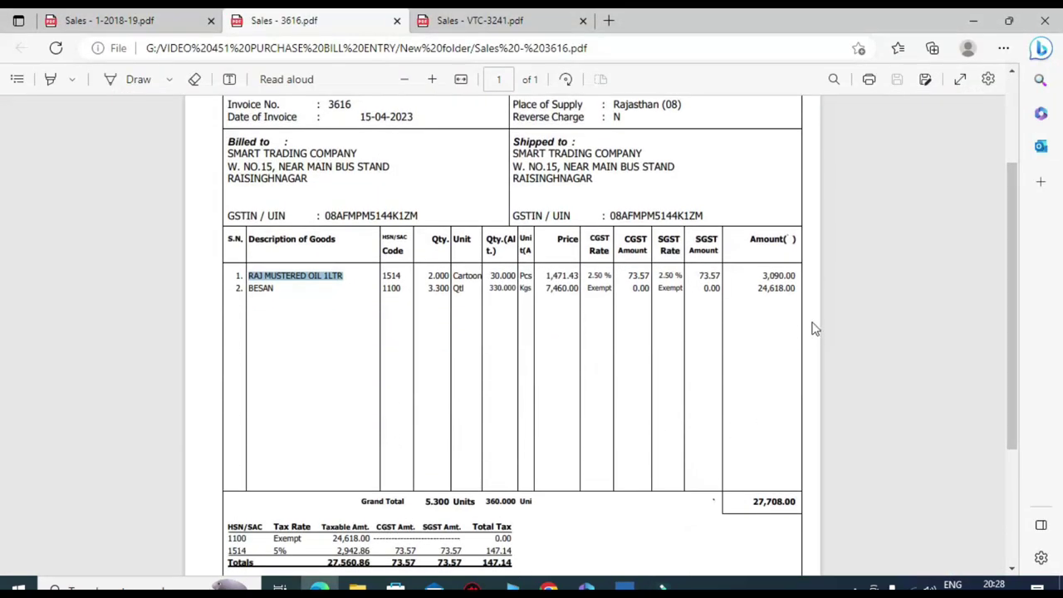
pyautogui.hotkey('alt', 'Tab')
pyautogui.write('24618')
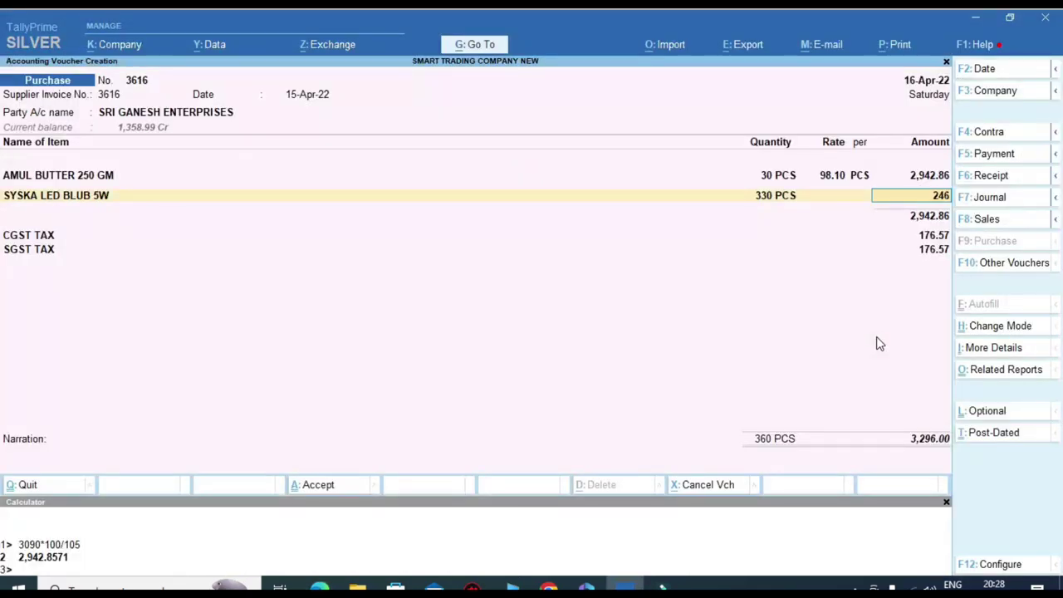
pyautogui.press('Return')
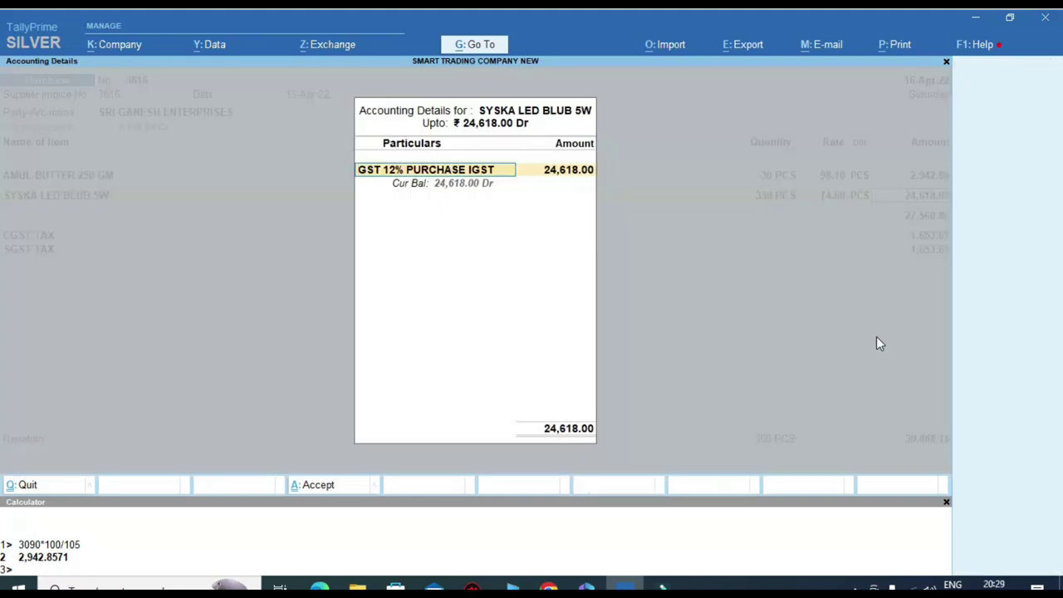
# Step: Create an Exempt Purchase ledger under Purchase Accounts with GST applicable and Goods supply, and allocate SYSKA LED BLUB 5W to it
pyautogui.hotkey('alt', 'c')
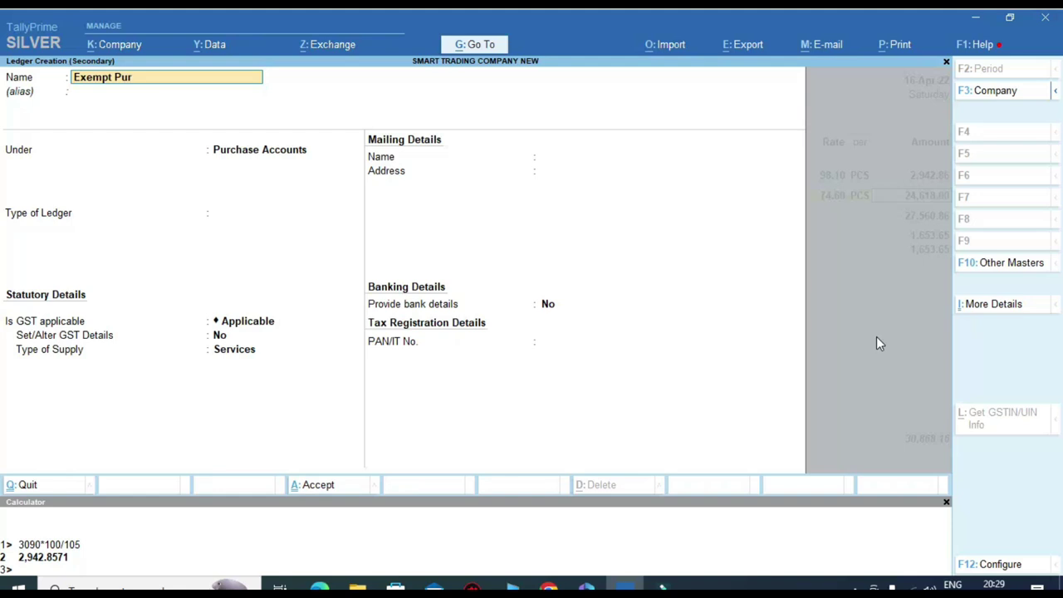
pyautogui.press('Return')
pyautogui.press('Return')
pyautogui.press('Return')
pyautogui.press('Return')
pyautogui.press('Return')
pyautogui.press('Return')
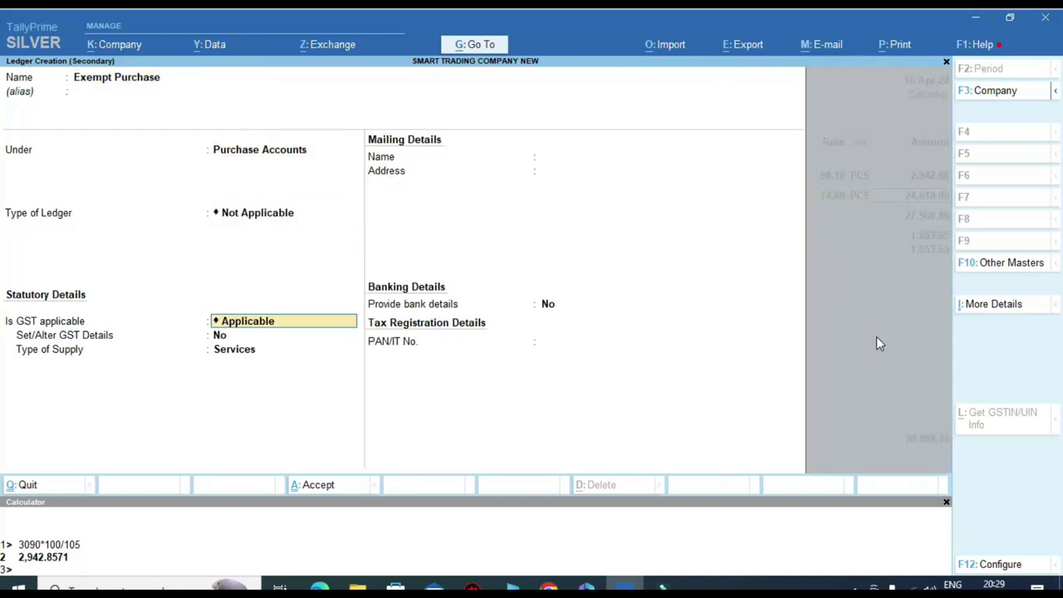
pyautogui.press('Up')
pyautogui.press('Return')
pyautogui.press('Return')
pyautogui.press('Return')
pyautogui.press('Return')
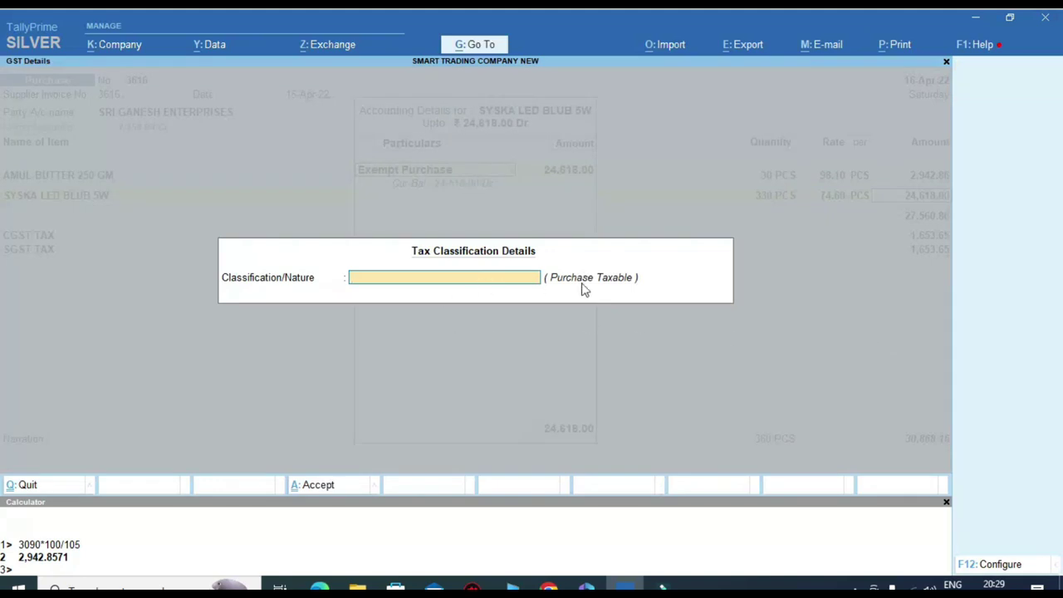
# Step: Reopen the Exempt Purchase ledger for alteration and turn on Set/Alter GST Details
pyautogui.press('Return')
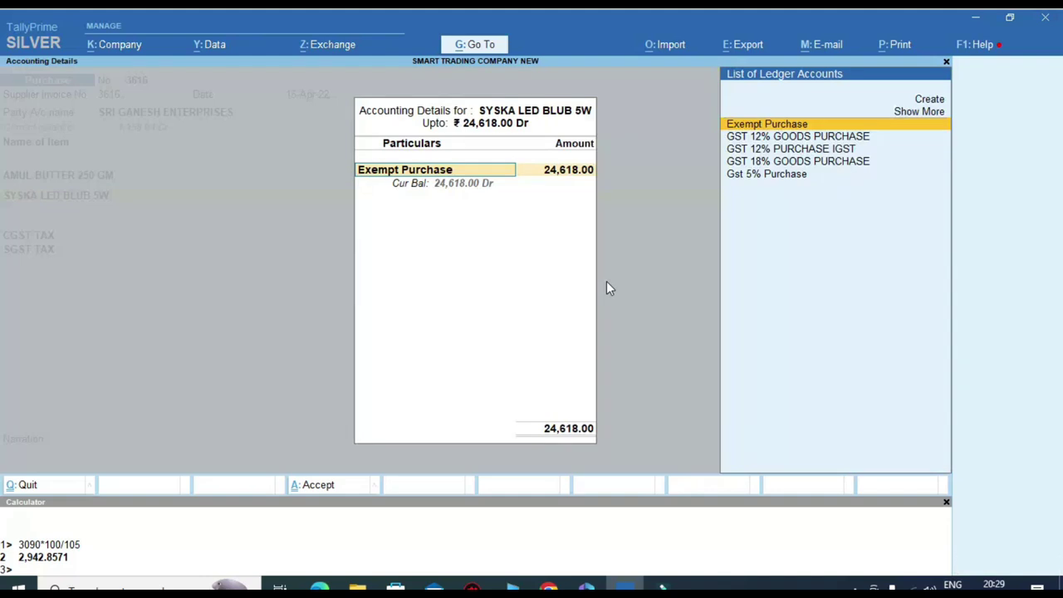
pyautogui.hotkey('ctrl', 'Return')
pyautogui.press('Return')
pyautogui.press('Return')
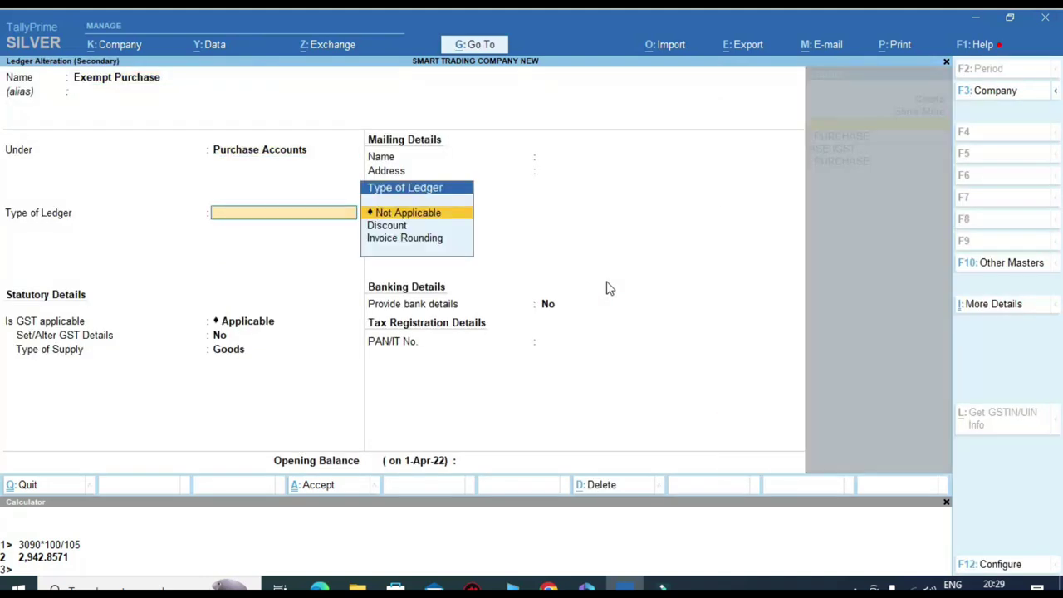
pyautogui.press('Return')
pyautogui.press('BackSpace')
pyautogui.press('Down')
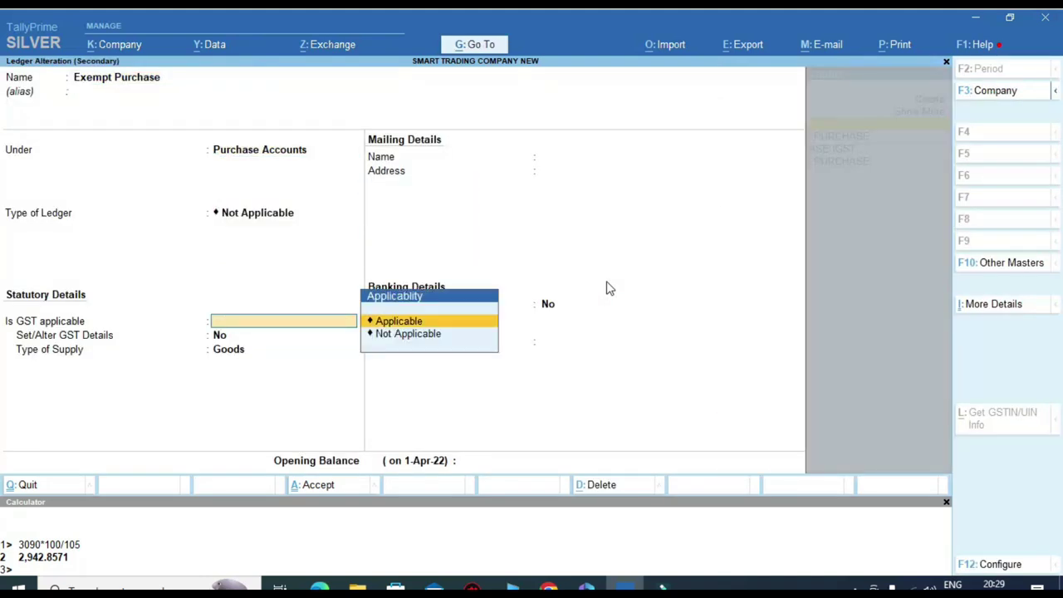
pyautogui.press('Return')
pyautogui.press('y')
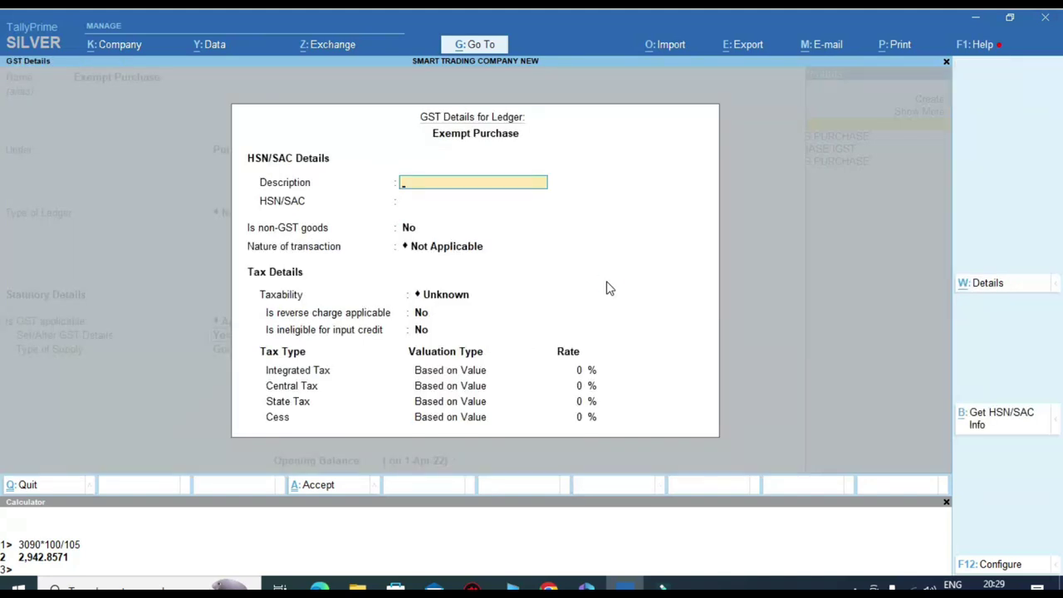
# Step: Set the Exempt Purchase ledger's nature of transaction to Purchase Exempt and save the ledger
pyautogui.press('Return')
pyautogui.press('Return')
pyautogui.press('Return')
pyautogui.write('Pu')
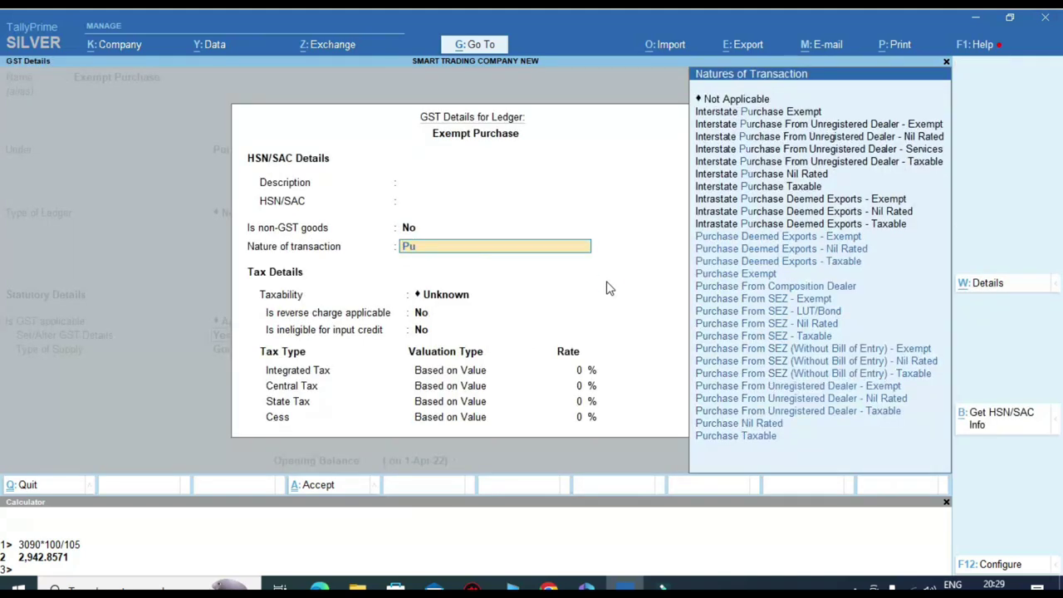
pyautogui.press('Up')
pyautogui.press('Up')
pyautogui.press('Up')
pyautogui.press('Up')
pyautogui.press('Up')
pyautogui.press('Up')
pyautogui.press('Up')
pyautogui.press('Up')
pyautogui.press('Up')
pyautogui.press('Up')
pyautogui.press('Up')
pyautogui.press('Up')
pyautogui.press('Up')
pyautogui.press('Up')
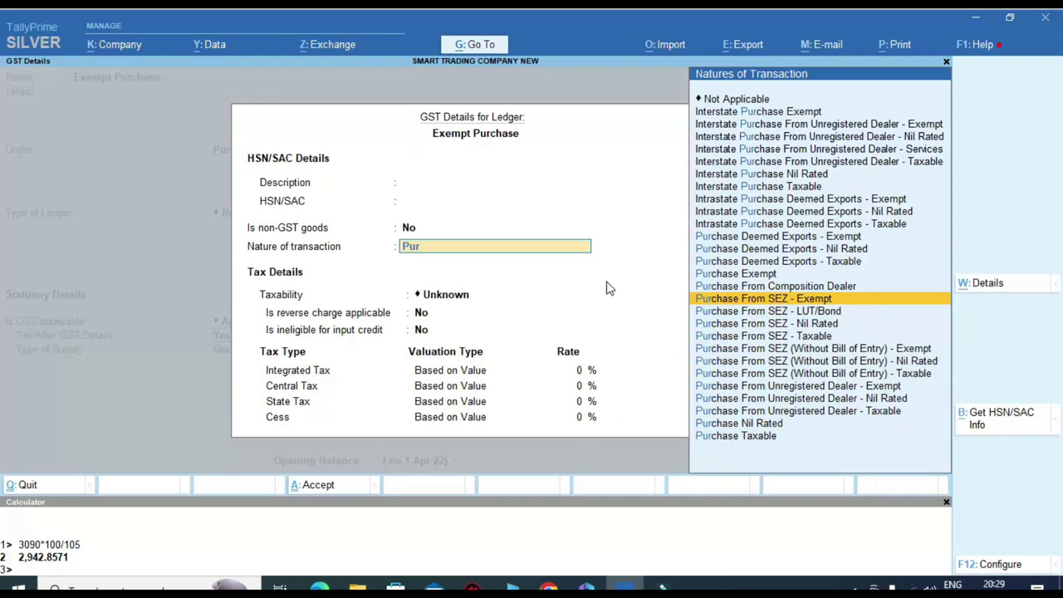
pyautogui.press('Return')
pyautogui.press('Return')
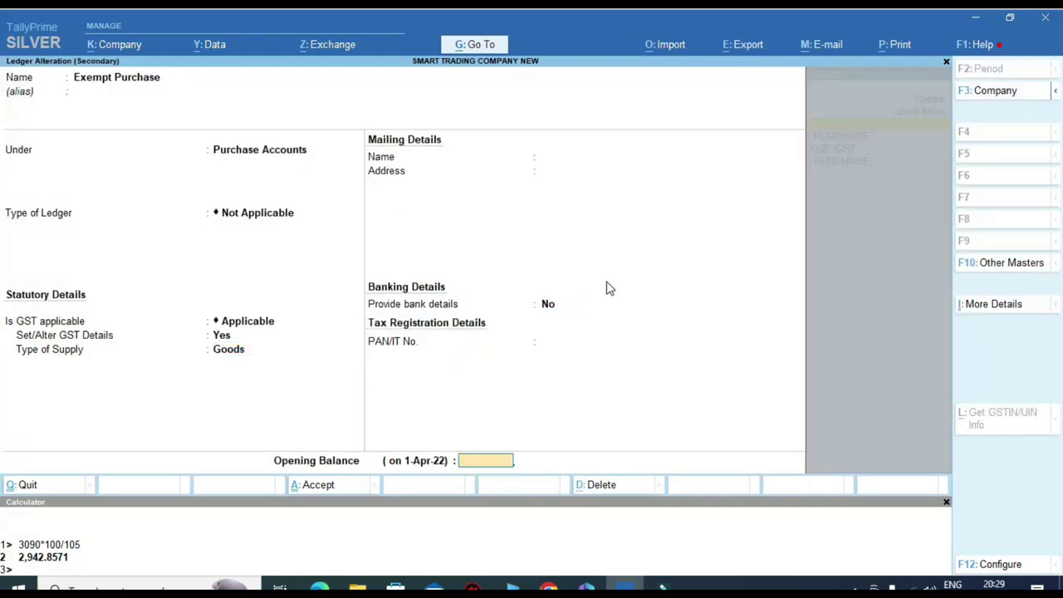
pyautogui.press('Return')
pyautogui.press('Return')
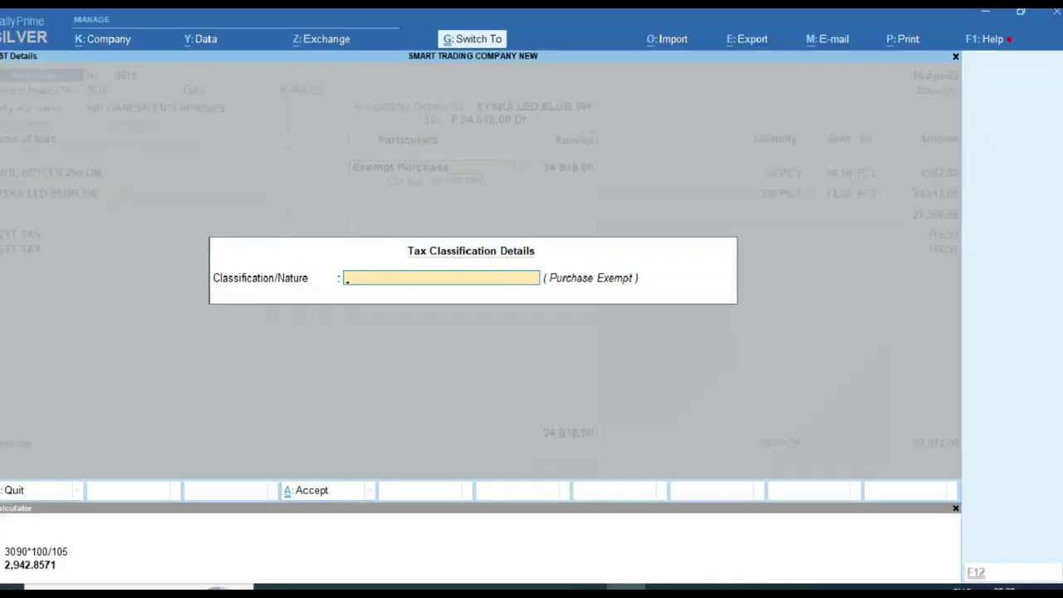
# Step: Classify the SYSKA LED BLUB 5W line as Purchase Exempt and end the voucher's item list
pyautogui.write('Pur')
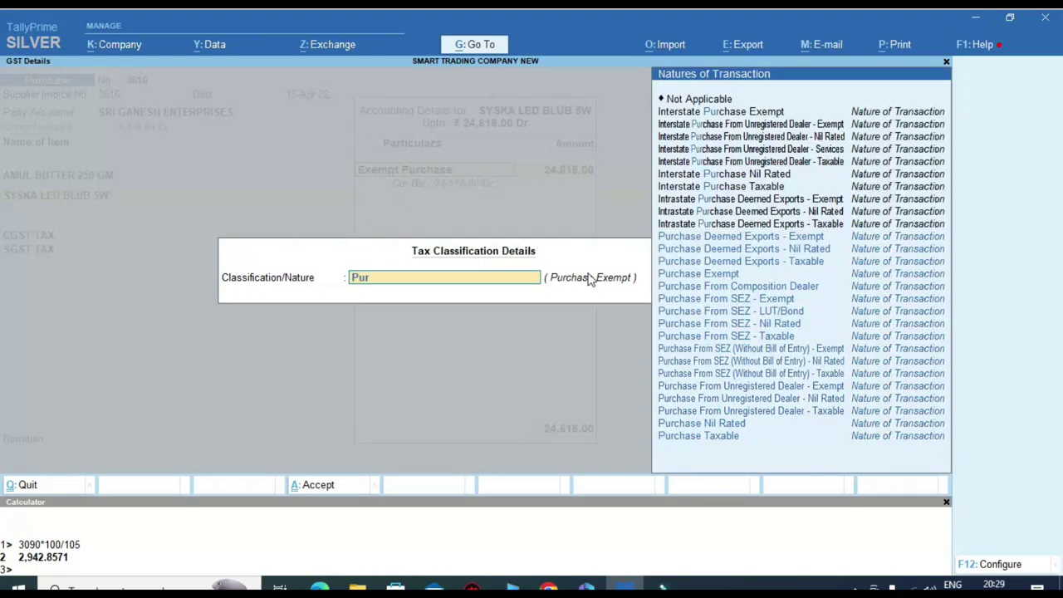
pyautogui.press('Down')
pyautogui.press('Return')
pyautogui.press('Return')
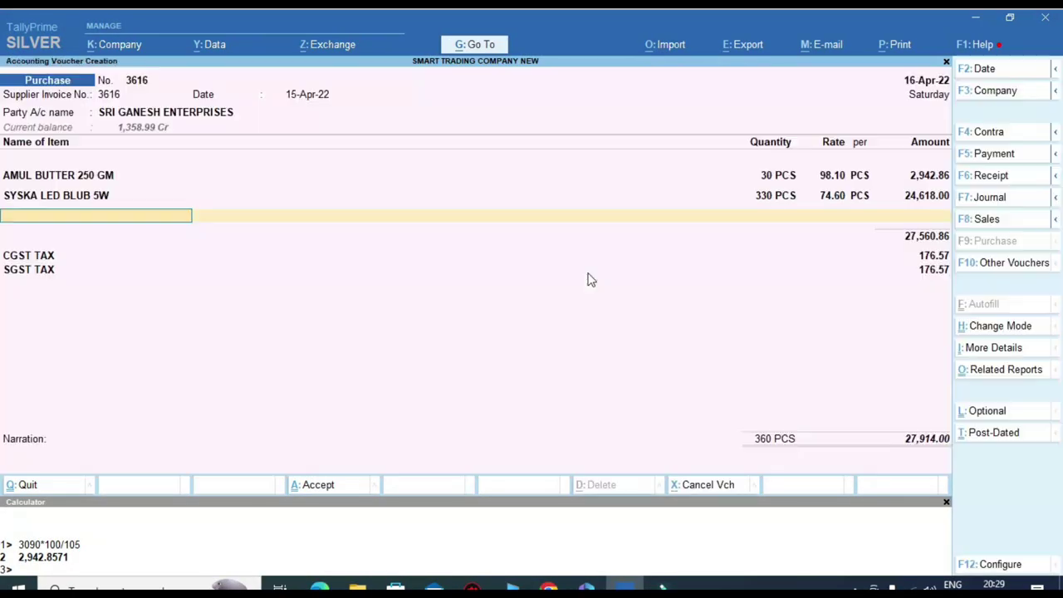
pyautogui.press('Return')
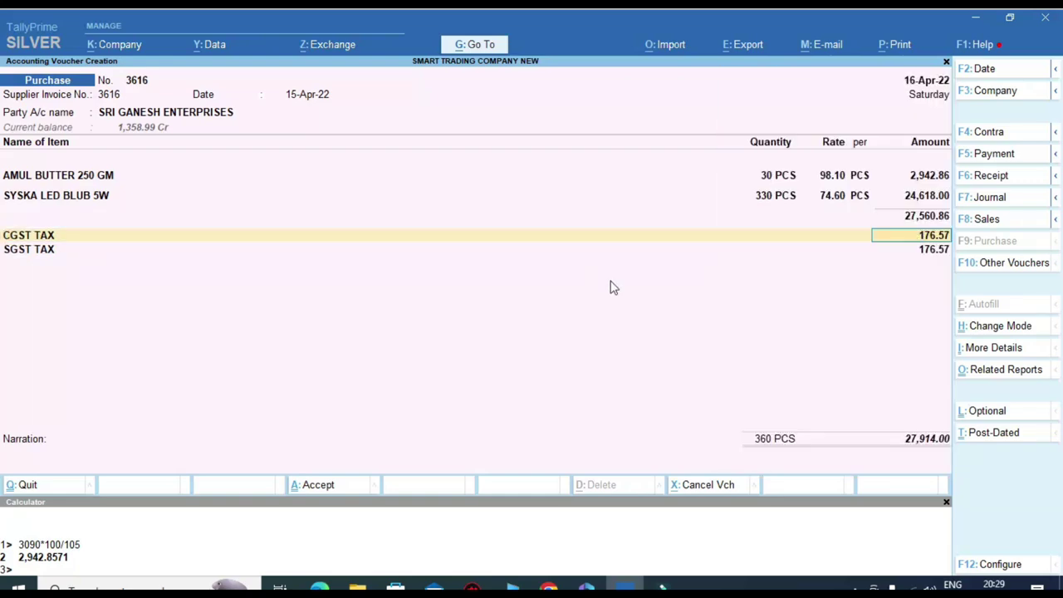
# Step: Check the grand total on bill 3616 against the voucher total
pyautogui.hotkey('alt', 'Tab')
pyautogui.scroll(-10, 797, 398)
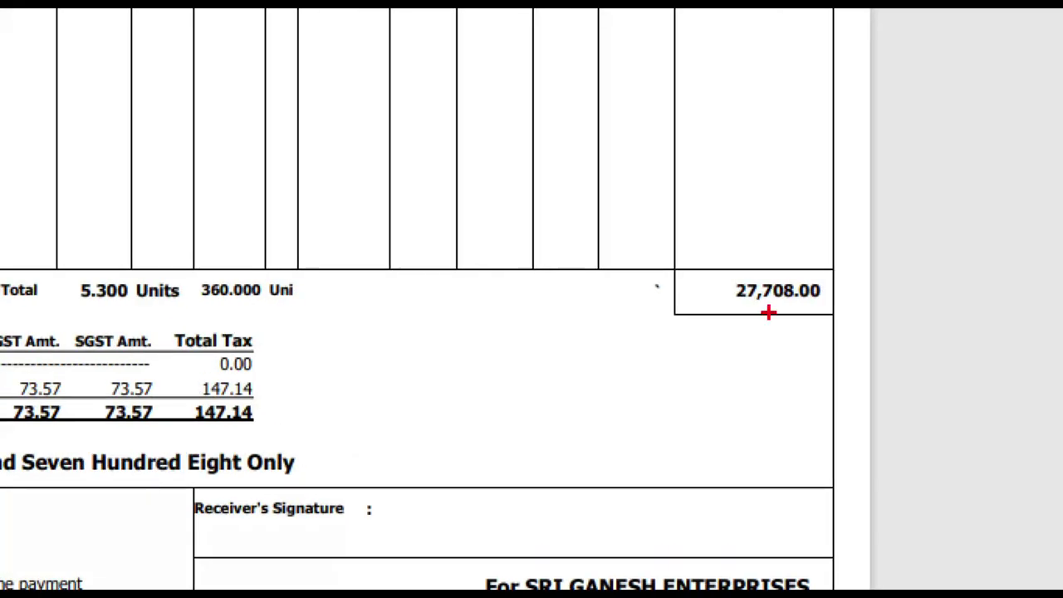
pyautogui.moveTo(734, 287)
pyautogui.mouseDown()
pyautogui.moveTo(770, 320)
pyautogui.moveTo(836, 327)
pyautogui.mouseUp()
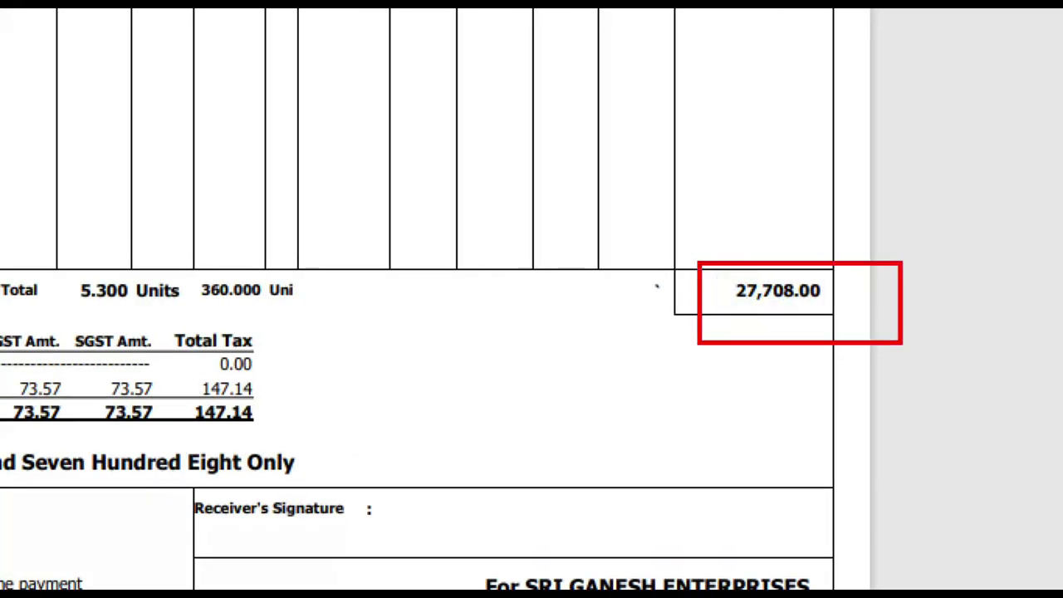
pyautogui.scroll(10, 798, 353)
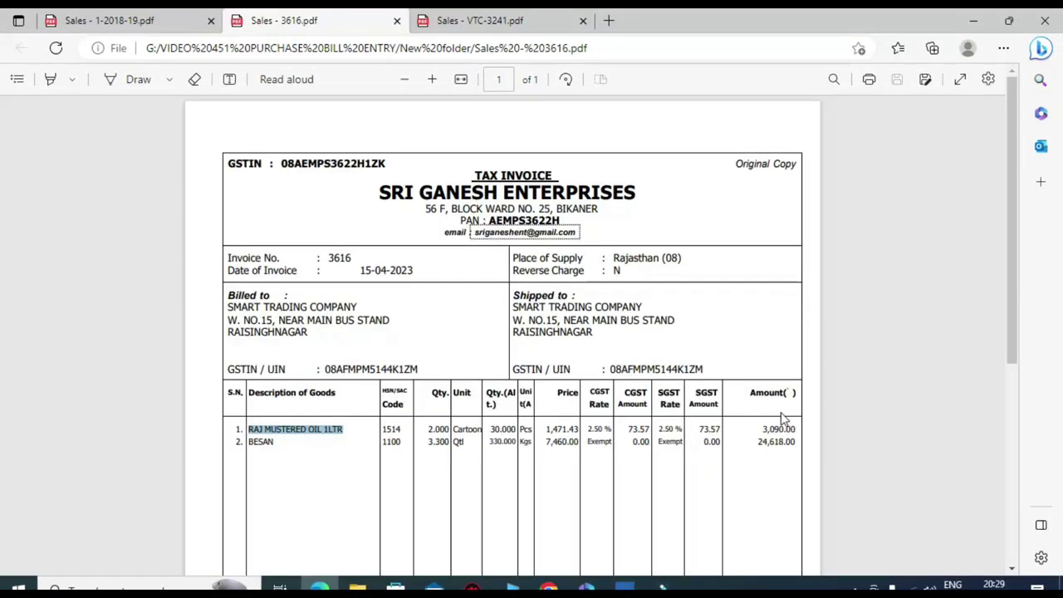
pyautogui.scroll(-10, 797, 353)
pyautogui.hotkey('alt', 'Tab')
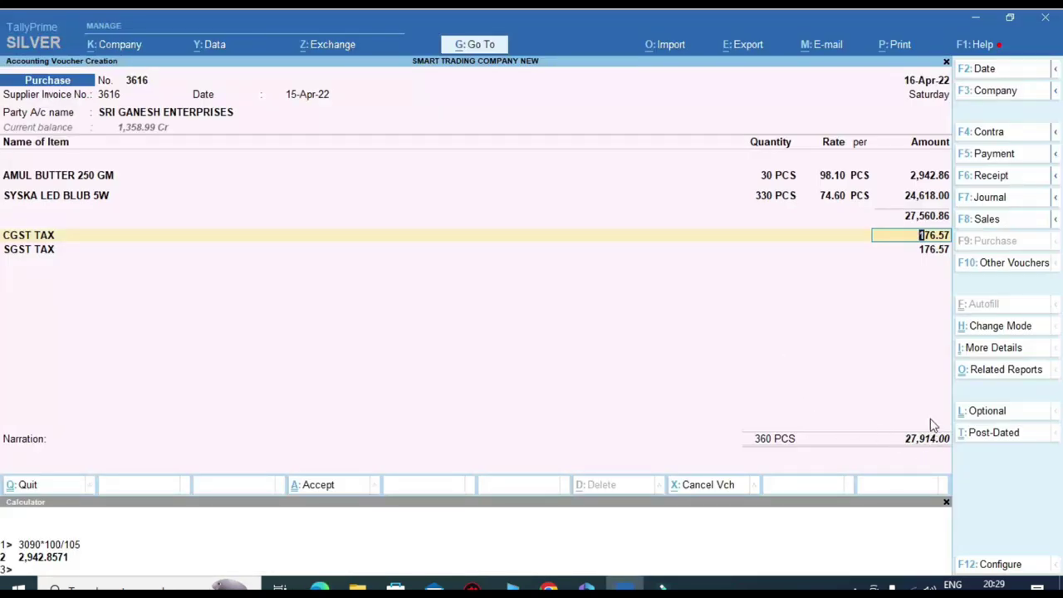
# Step: Check the CGST and SGST amounts in the bill's tax summary against the voucher's tax lines
pyautogui.hotkey('alt', 'Tab')
pyautogui.scroll(-4, 446, 423)
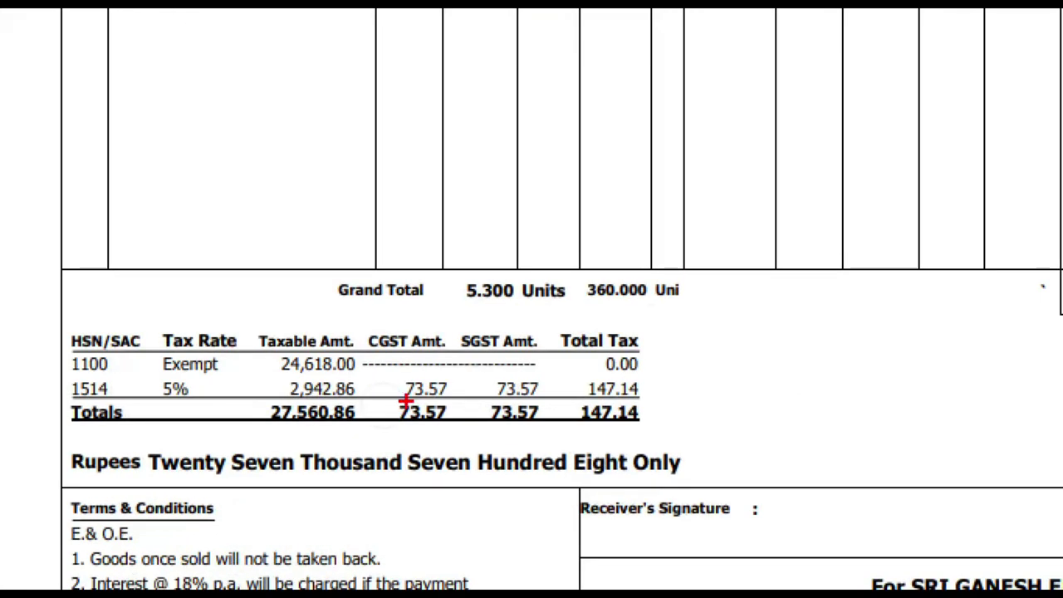
pyautogui.moveTo(389, 363)
pyautogui.mouseDown()
pyautogui.moveTo(404, 391)
pyautogui.moveTo(468, 408)
pyautogui.mouseUp()
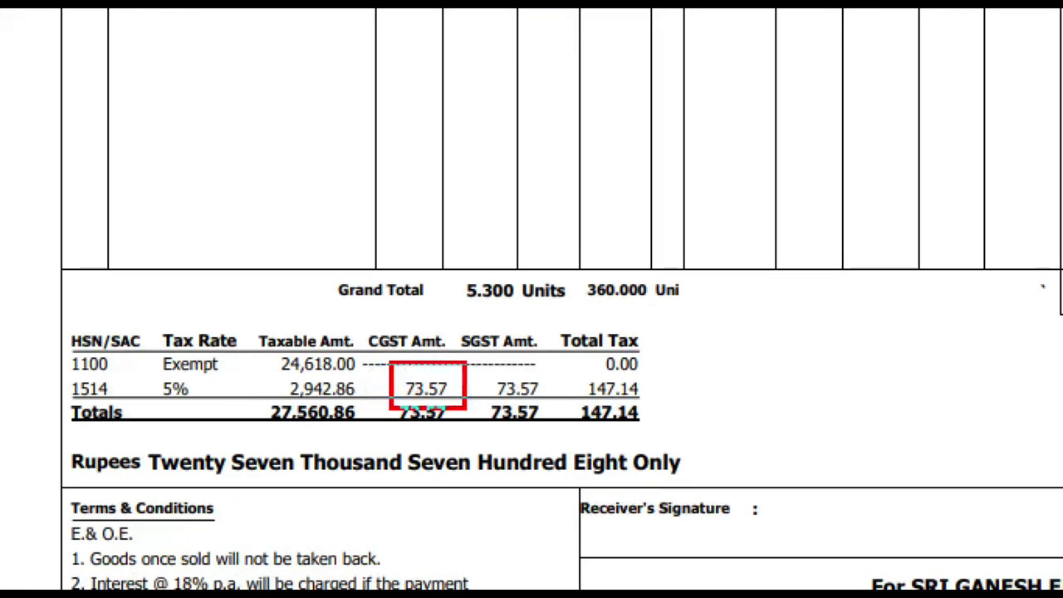
pyautogui.moveTo(484, 362); pyautogui.dragTo(556, 408)
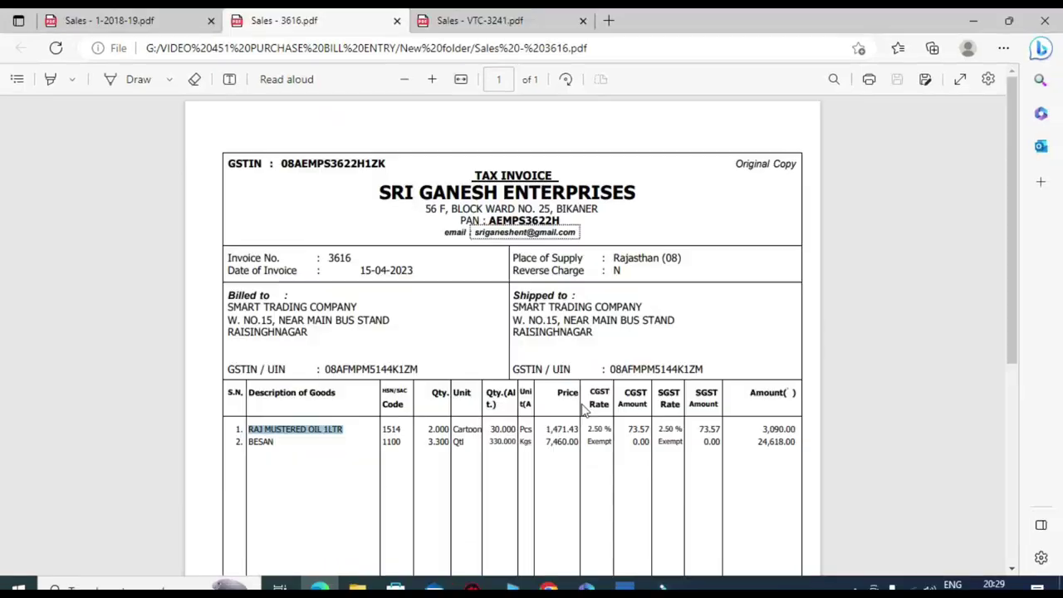
pyautogui.hotkey('alt', 'Tab')
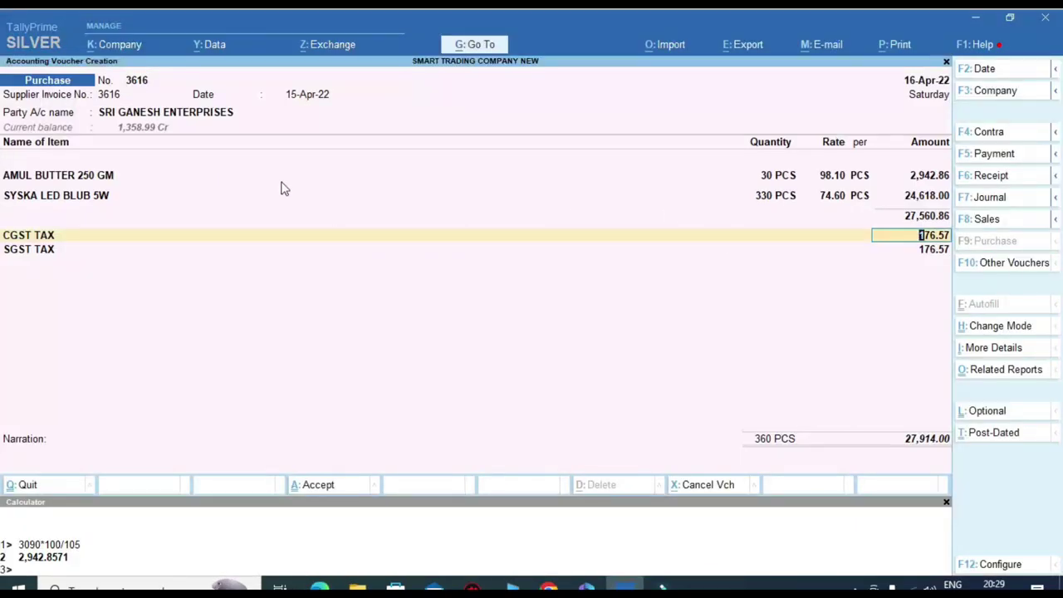
# Step: Start a new stock item named 5 Item with unit PCS to replace AMUL BUTTER 250 GM on the first line
pyautogui.click(137, 175)
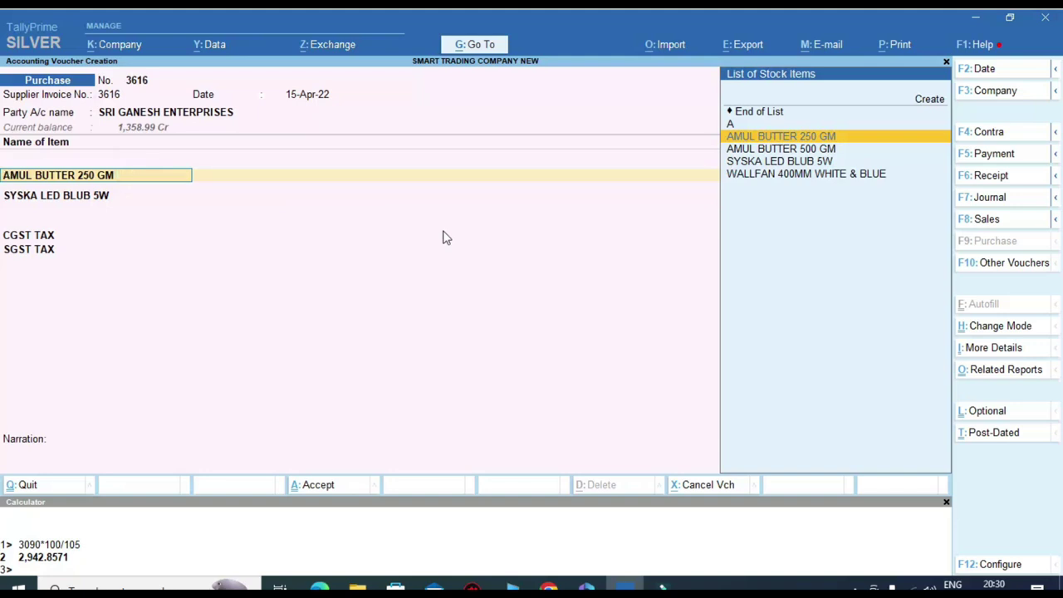
pyautogui.hotkey('alt', 'c')
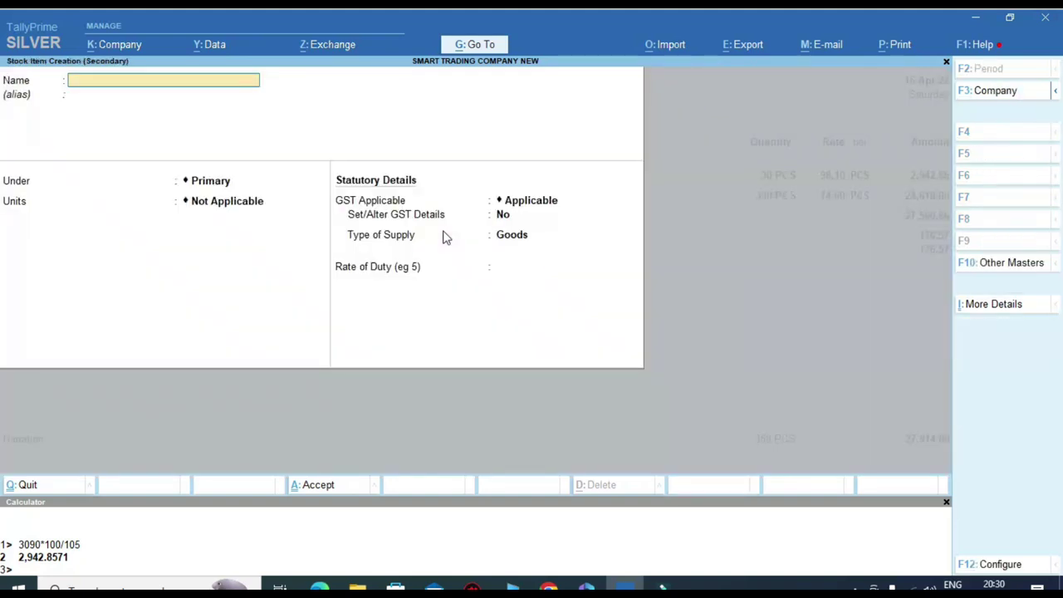
pyautogui.write('5 Item')
pyautogui.press('Return')
pyautogui.press('Return')
pyautogui.press('Down')
pyautogui.press('Down')
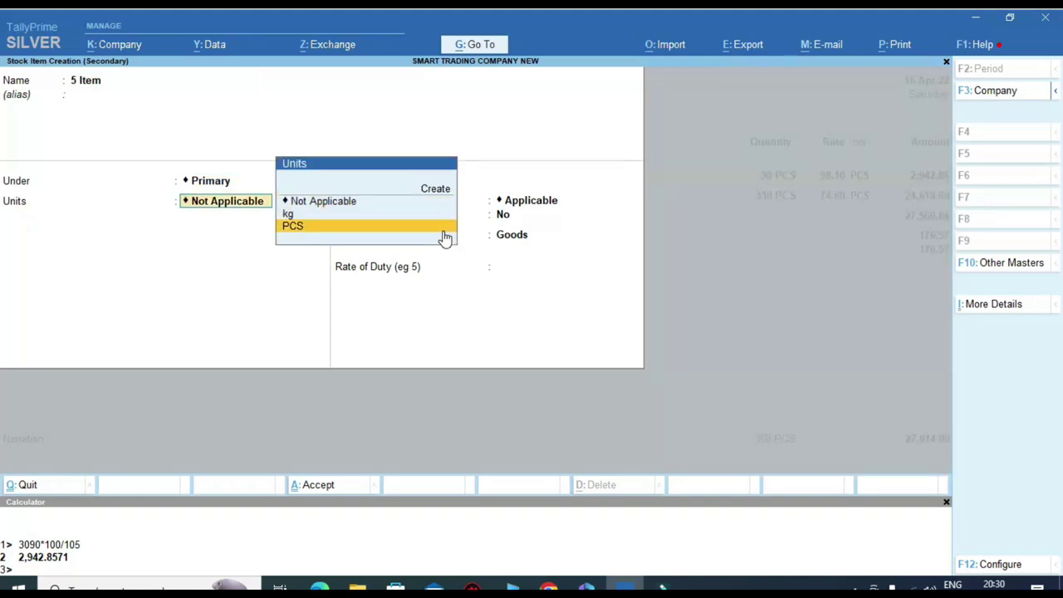
pyautogui.press('Return')
# Step: Enable GST details for 5 Item and set its taxability to Taxable
pyautogui.press('y')
pyautogui.press('Return')
pyautogui.press('Return')
pyautogui.press('Return')
pyautogui.press('Return')
pyautogui.press('Down')
pyautogui.press('Down')
pyautogui.press('Down')
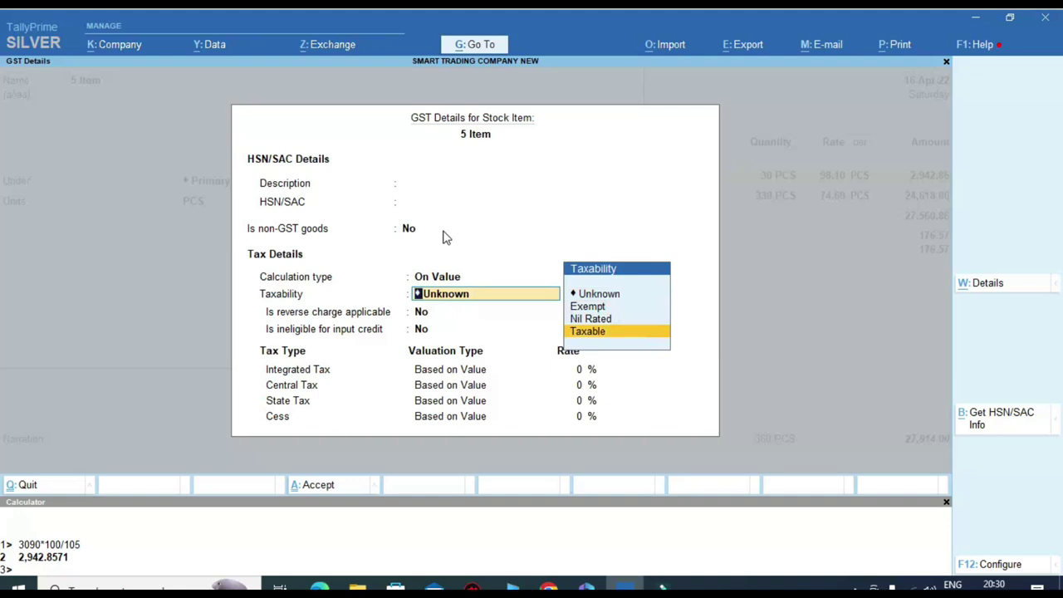
pyautogui.press('Return')
# Step: Set the integrated tax rate of 5 Item to 5% and save it into the voucher's first line
pyautogui.press('Return')
pyautogui.press('Return')
pyautogui.write('5')
pyautogui.press('Return')
pyautogui.press('Return')
pyautogui.press('Return')
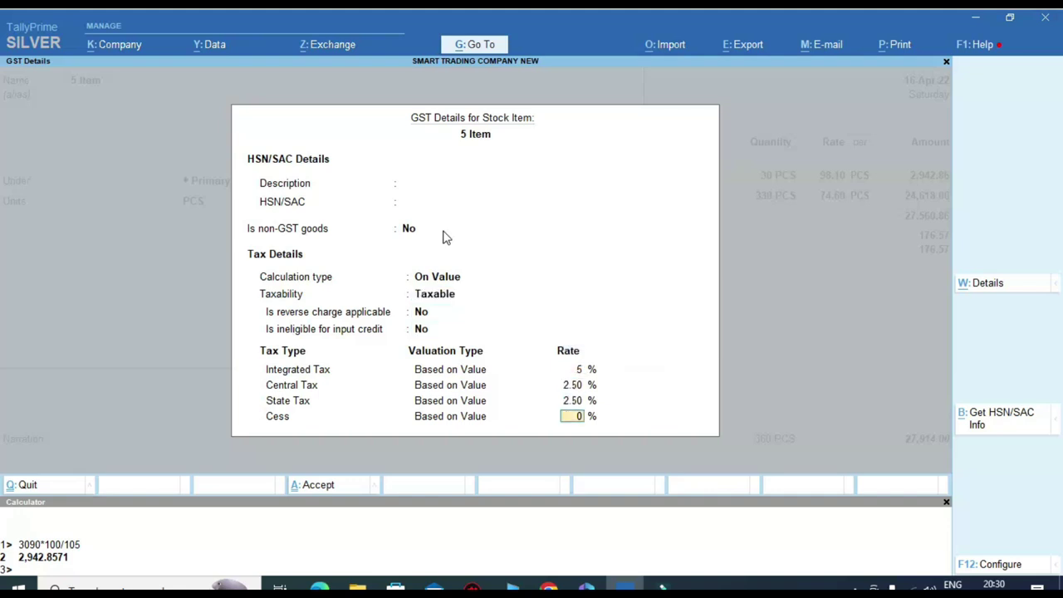
pyautogui.press('Return')
pyautogui.press('Return')
pyautogui.press('Return')
pyautogui.press('Return')
pyautogui.press('Return')
pyautogui.press('Return')
# Step: Look up the 5% taxable amount on the bill and enter 2942.86 for 5 Item, keeping Gst 5% Purchase and Purchase Taxable
pyautogui.hotkey('alt', 'Tab')
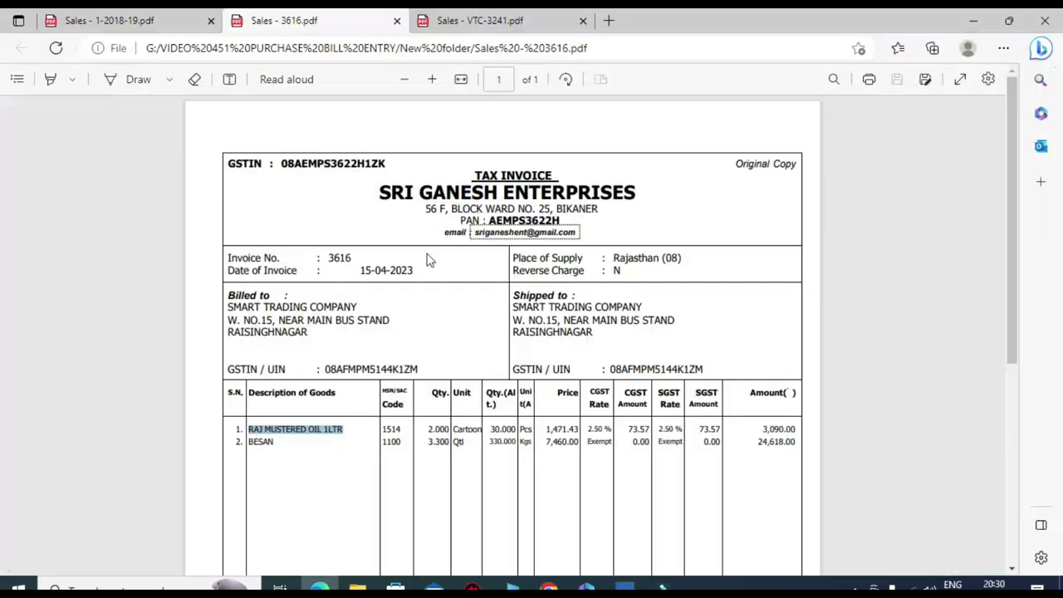
pyautogui.scroll(-5, 84, 349)
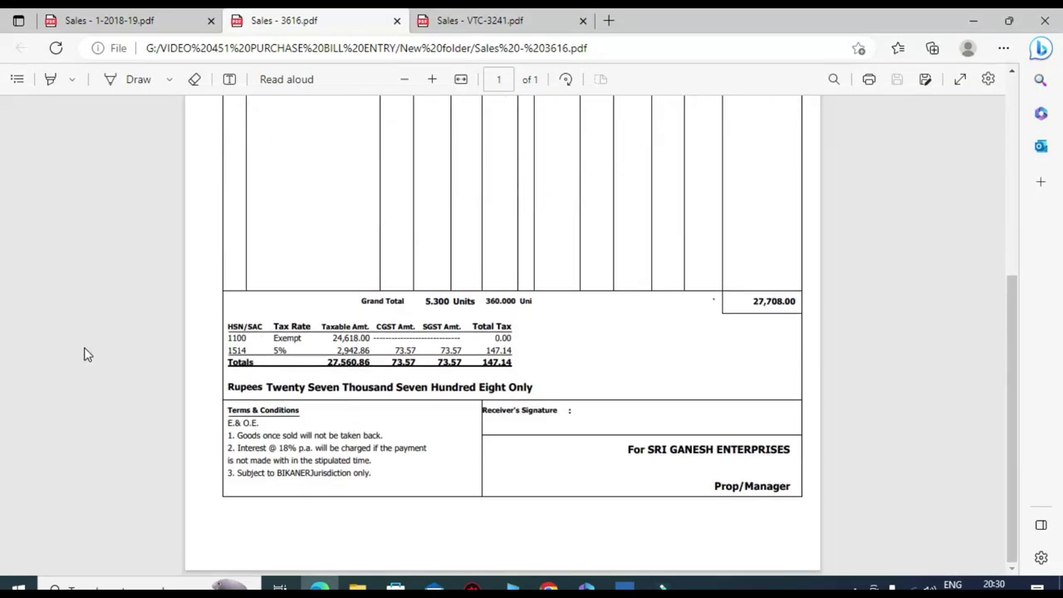
pyautogui.hotkey('alt', 'Tab')
pyautogui.write('2942.86')
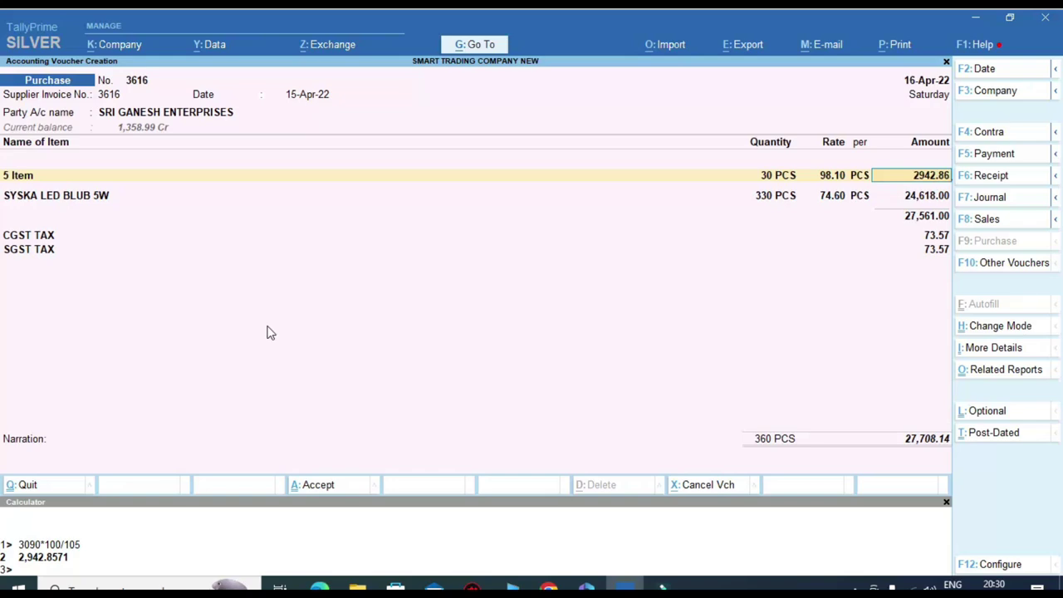
pyautogui.press('Return')
pyautogui.press('Return')
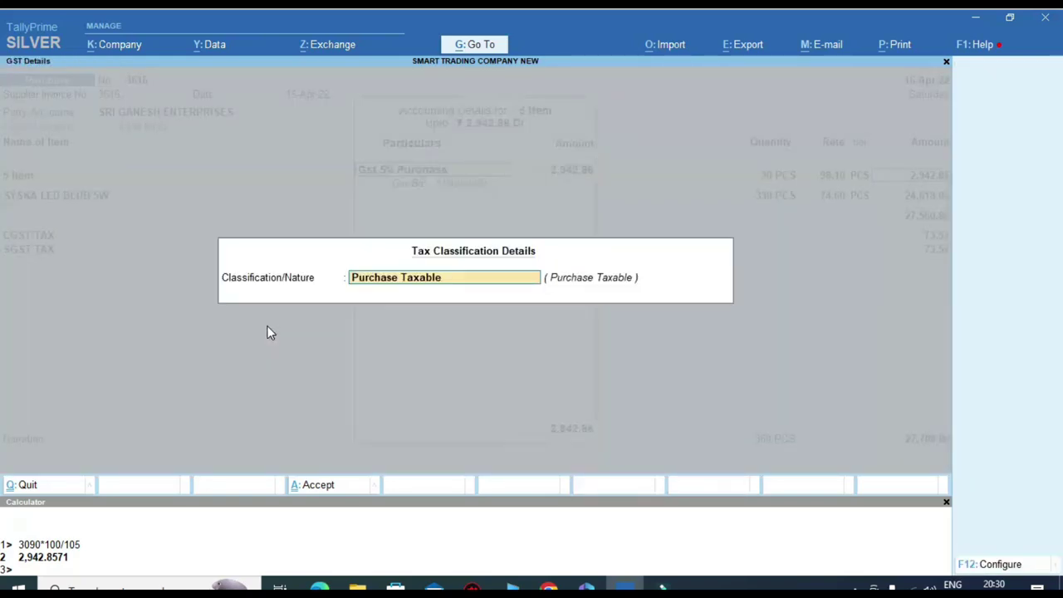
pyautogui.press('Return')
pyautogui.press('Return')
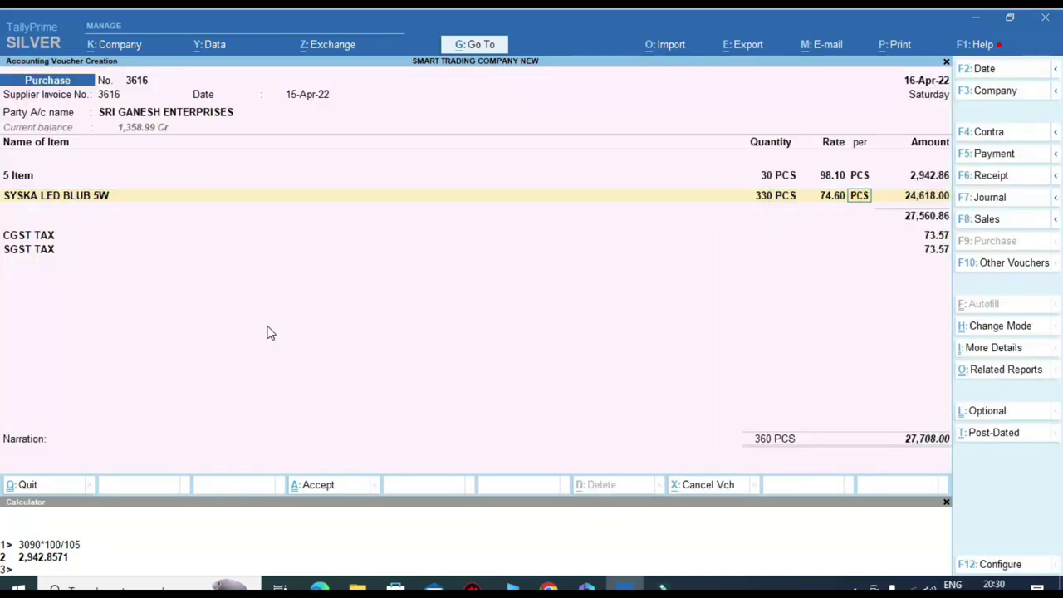
# Step: Compare the voucher's corrected total with the supplier bill
pyautogui.hotkey('alt', 'Tab')
pyautogui.scroll(-5, 830, 440)
pyautogui.scroll(-2, 755, 483)
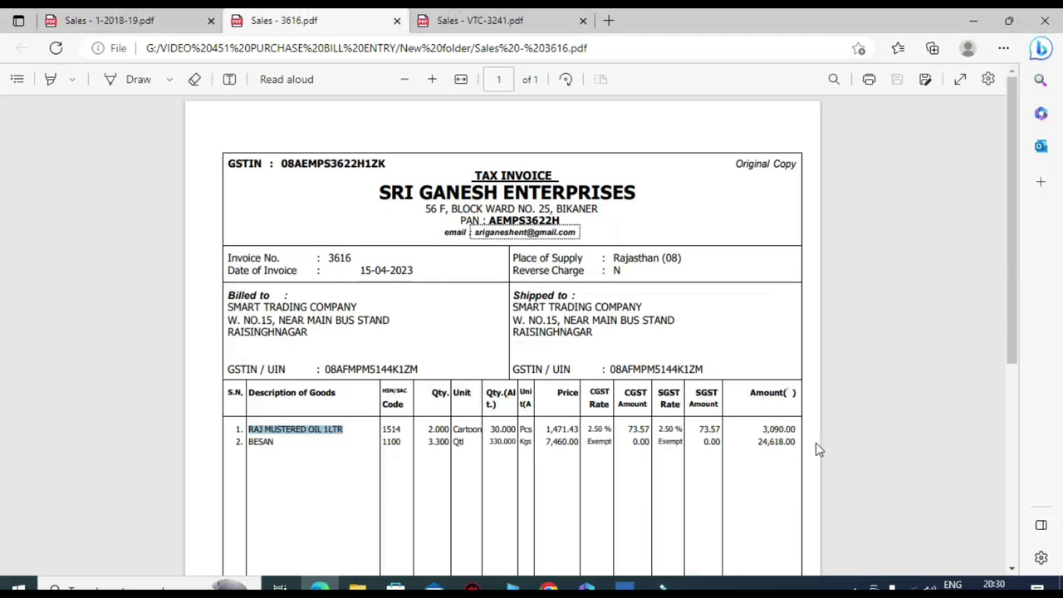
pyautogui.hotkey('alt', 'Tab')
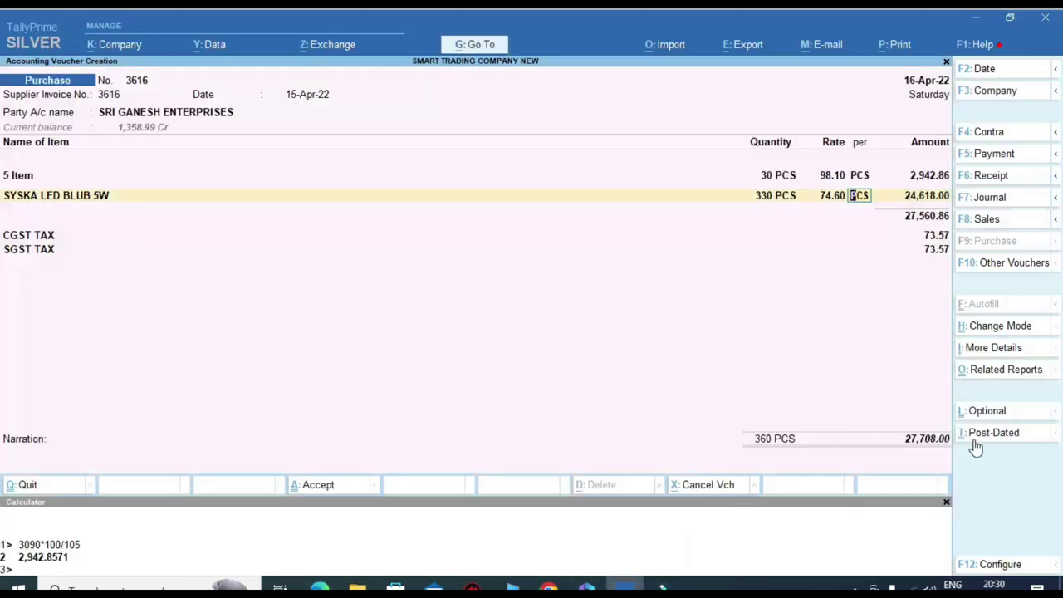
pyautogui.moveTo(855, 389)
pyautogui.mouseDown()
pyautogui.moveTo(900, 422)
pyautogui.moveTo(1001, 397)
pyautogui.moveTo(818, 453)
pyautogui.mouseUp()
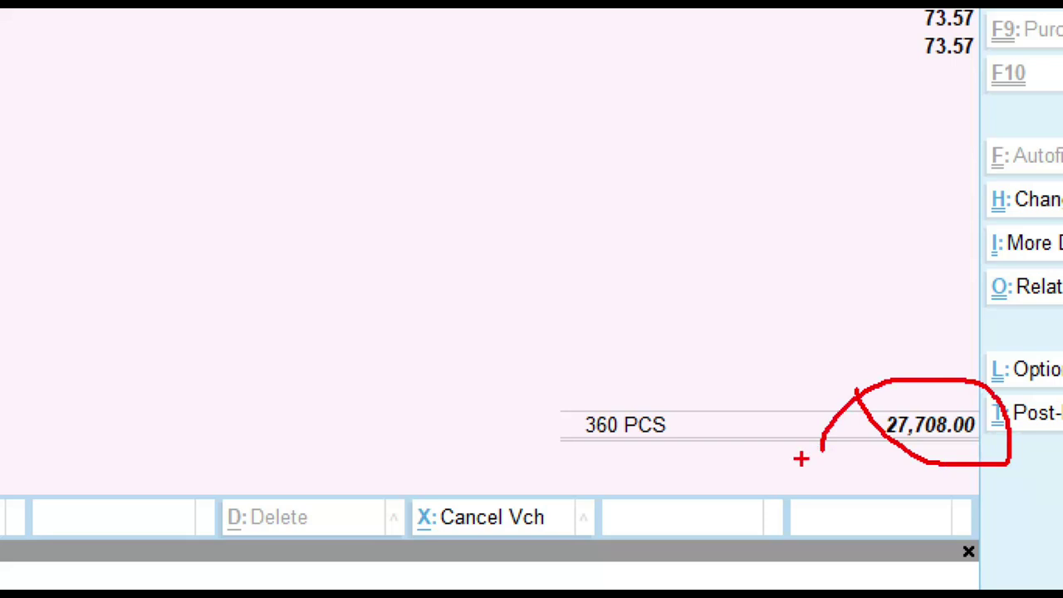
# Step: Keep the item lines and the CGST TAX and SGST TAX ledgers of voucher 3616, proceeding to the voucher total
pyautogui.press('Escape')
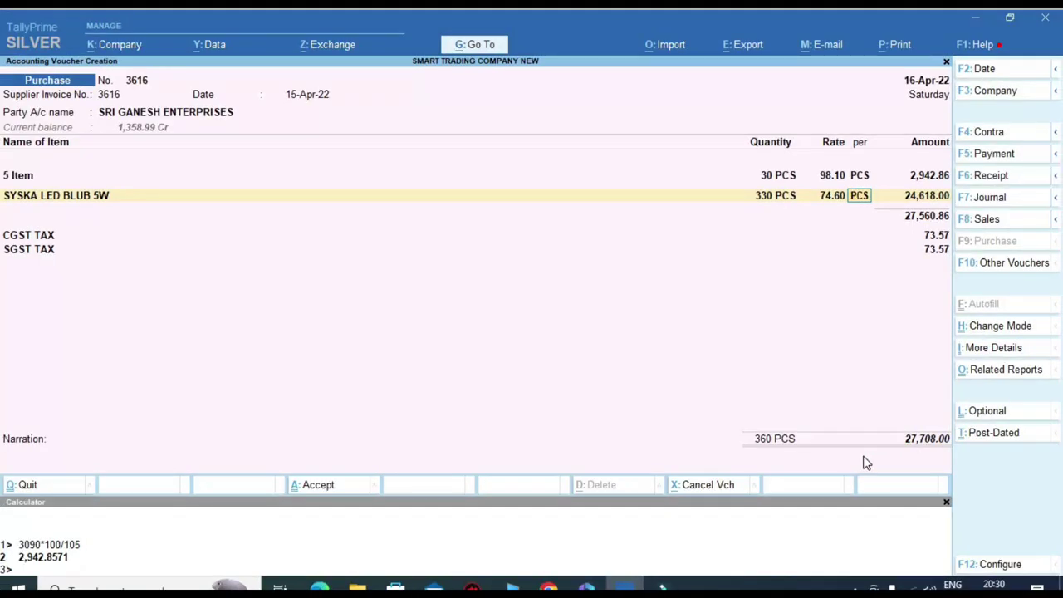
pyautogui.press('Return')
pyautogui.press('Return')
pyautogui.press('Return')
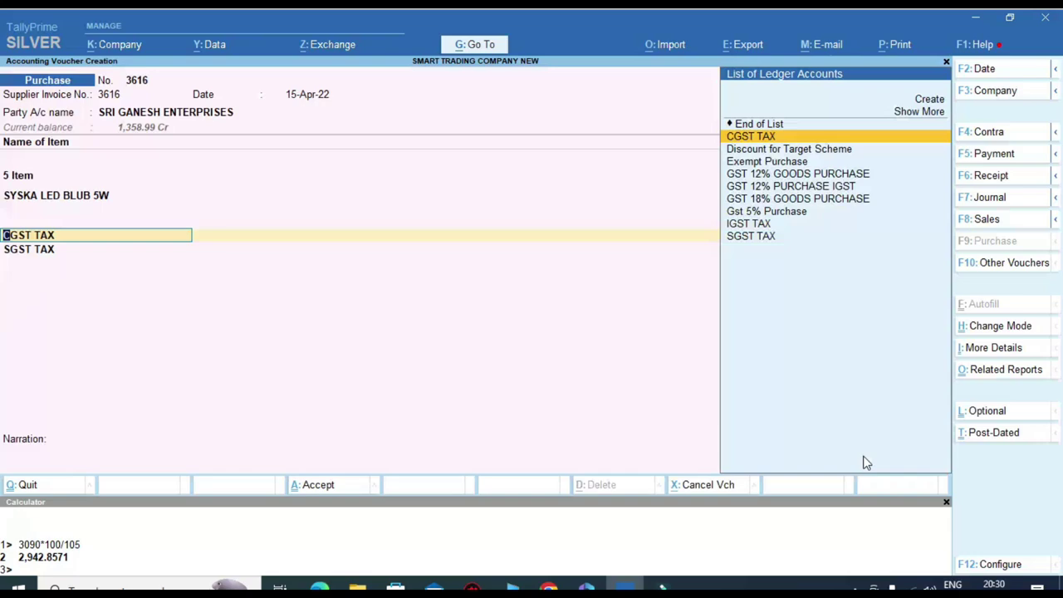
pyautogui.press('Return')
pyautogui.press('Return')
pyautogui.press('Return')
pyautogui.press('Return')
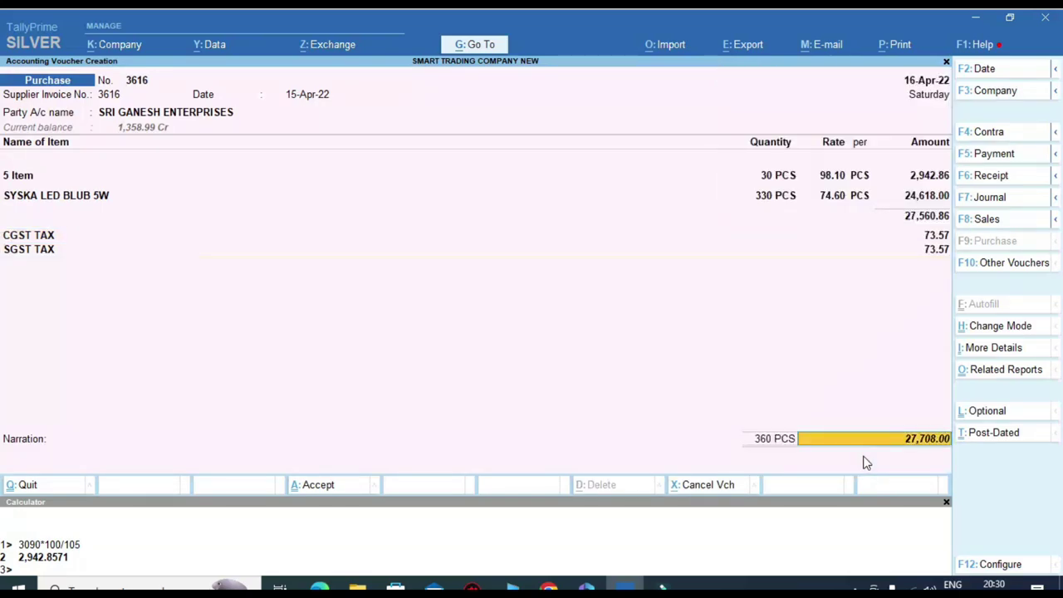
# Step: Allocate the 27,708.00 credit to New Ref 3616, leave the narration empty and save the purchase voucher
pyautogui.press('Return')
pyautogui.press('Return')
pyautogui.press('Return')
pyautogui.press('Return')
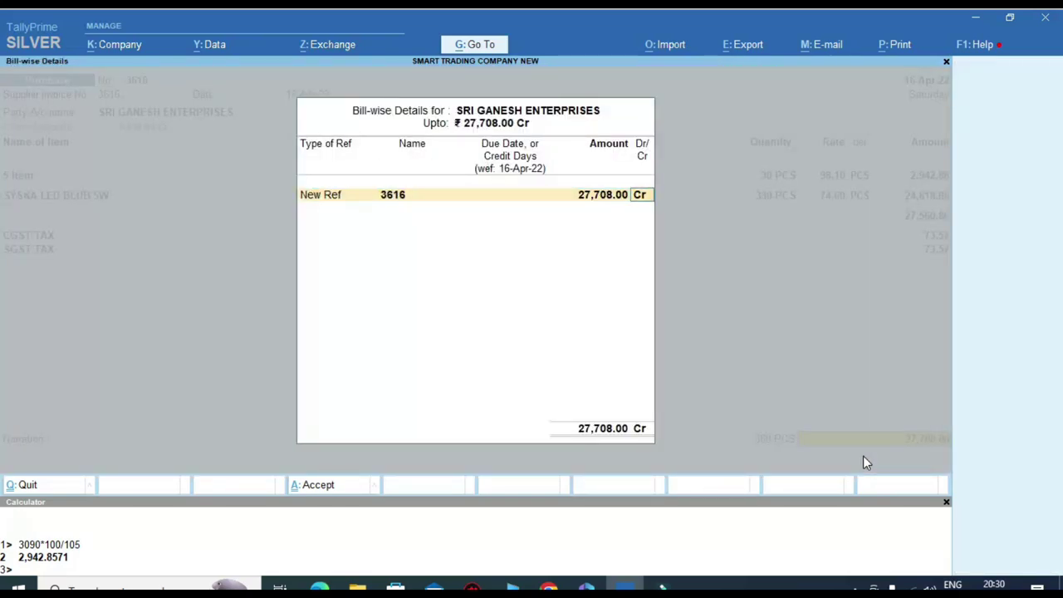
pyautogui.press('Return')
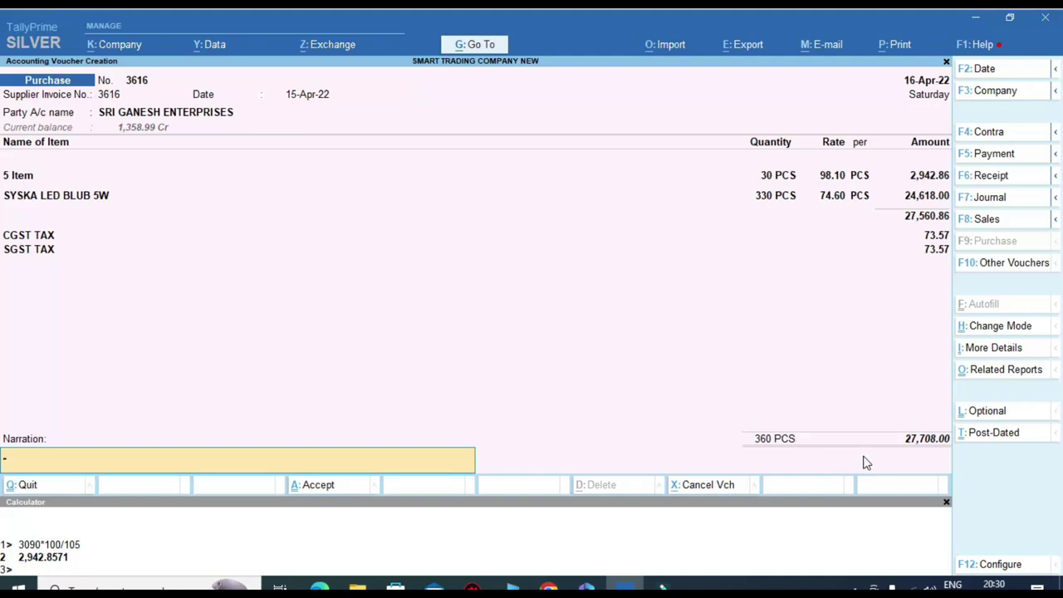
pyautogui.press('Return')
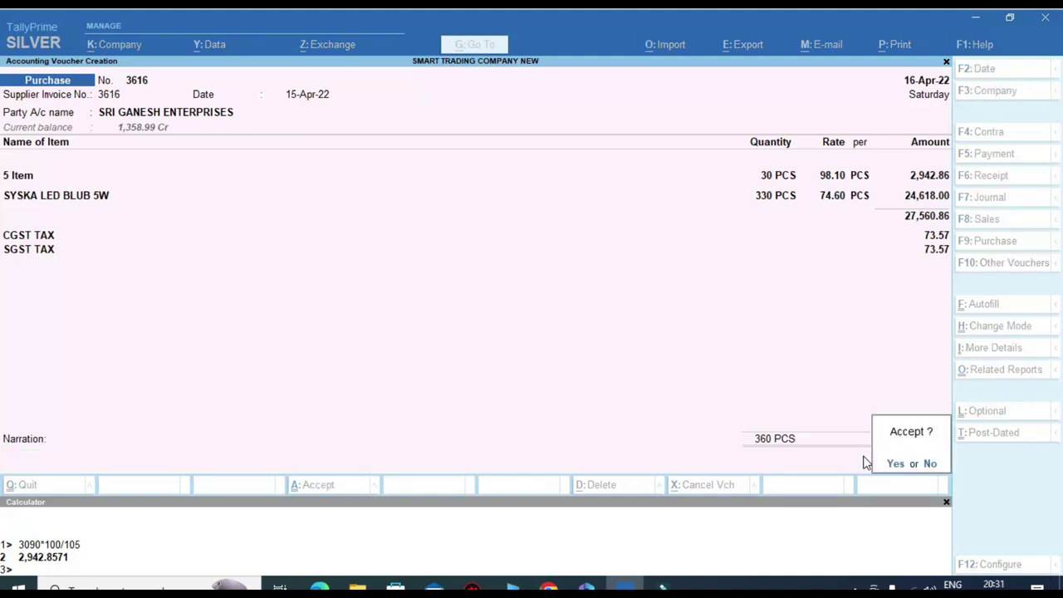
pyautogui.press('Return')
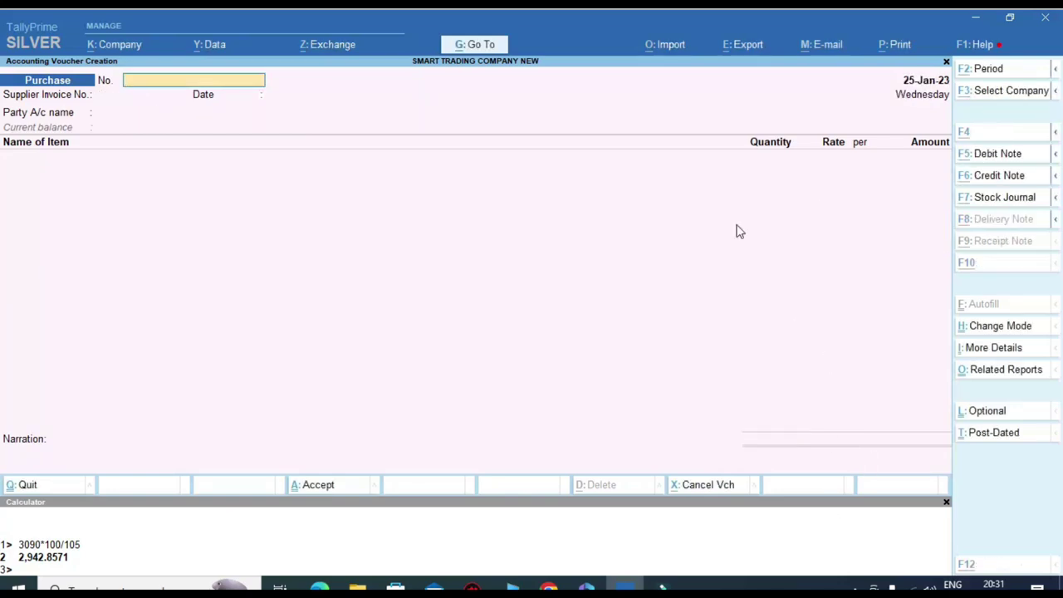
# Step: Review the RV & Company bill's item-wise IGST columns and its taxable and IGST totals by tax rate
pyautogui.hotkey('alt', 'Tab')
pyautogui.click(141, 26)
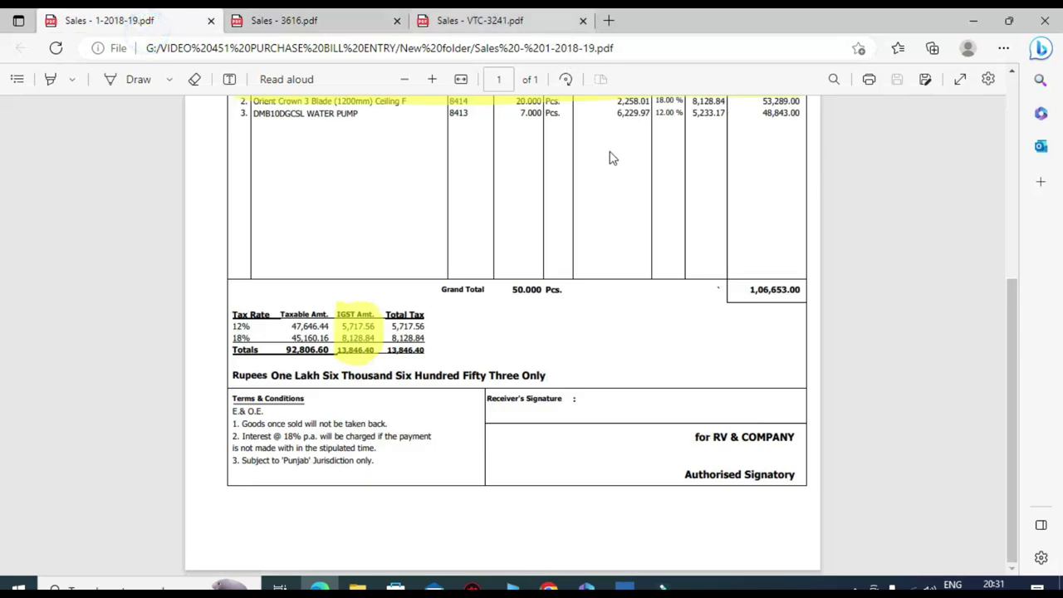
pyautogui.click(504, 22)
pyautogui.scroll(2, 689, 336)
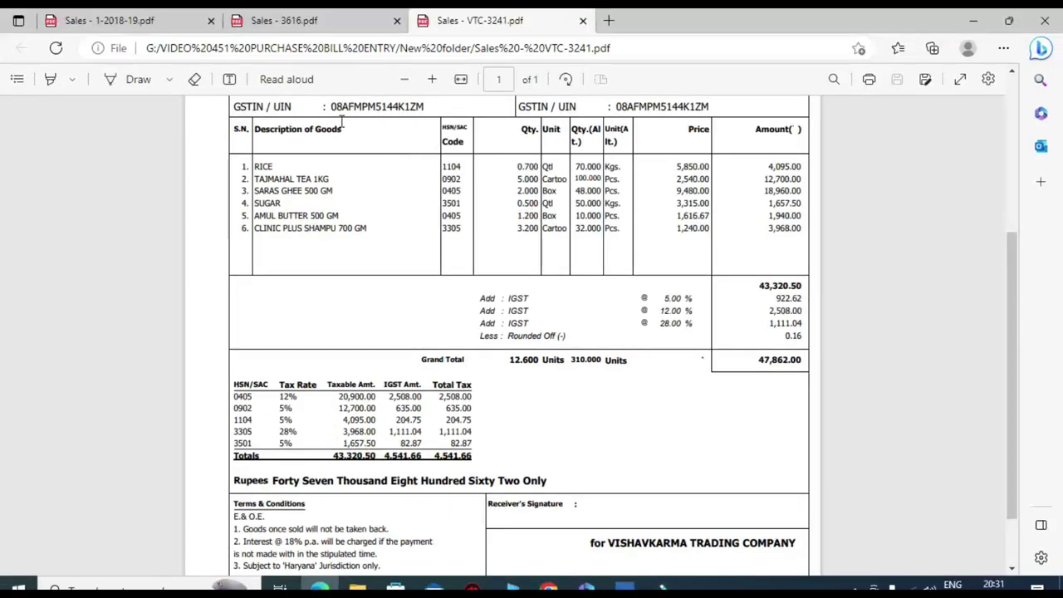
pyautogui.hotkey('ctrl', 'Tab')
pyautogui.scroll(3, 785, 233)
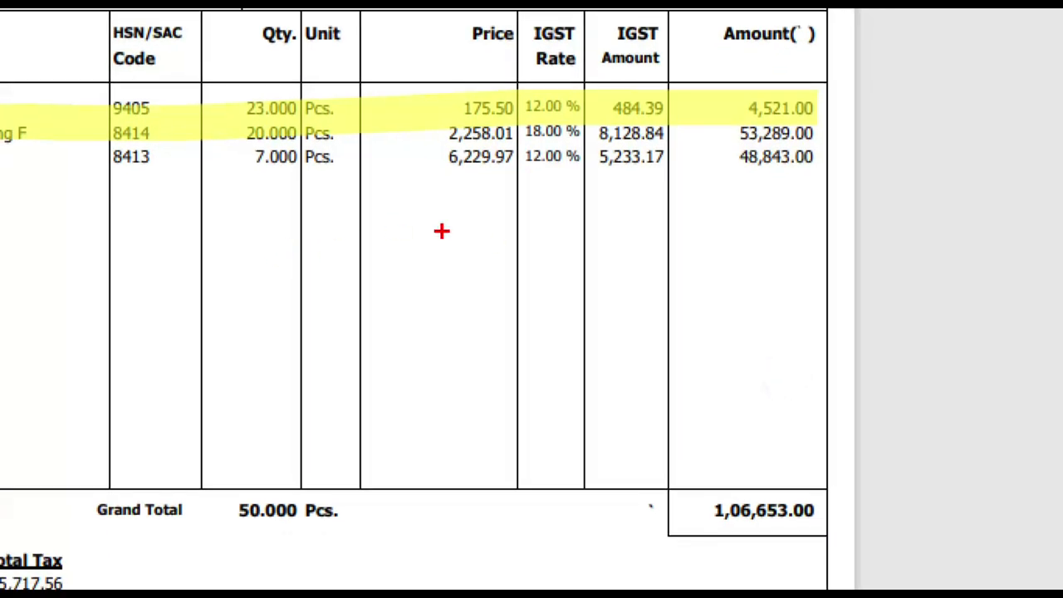
pyautogui.moveTo(357, 270)
pyautogui.mouseDown()
pyautogui.moveTo(671, 403)
pyautogui.moveTo(824, 487)
pyautogui.mouseUp()
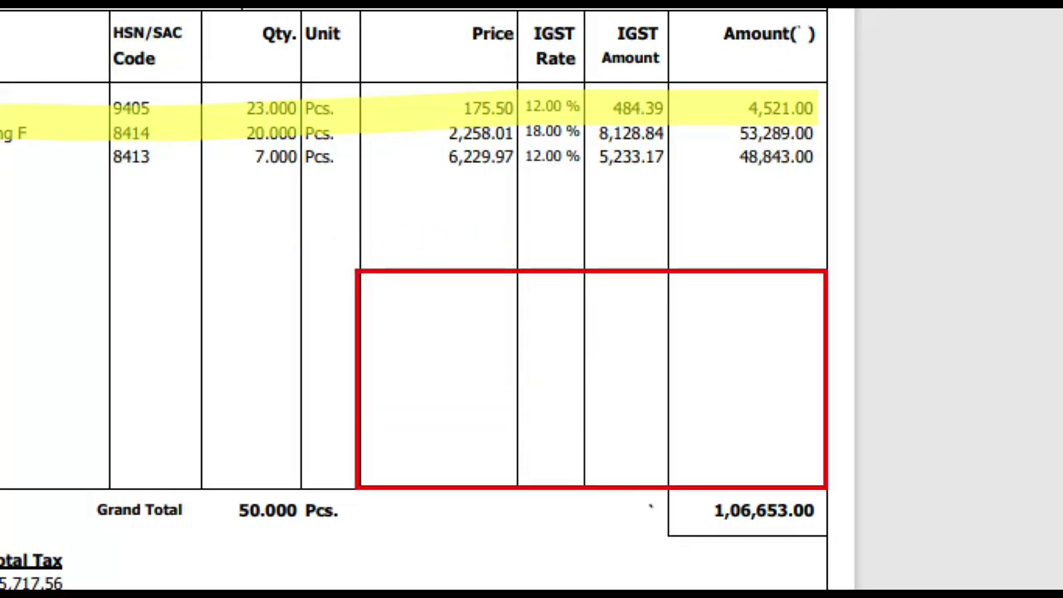
pyautogui.moveTo(702, 85); pyautogui.dragTo(870, 181)
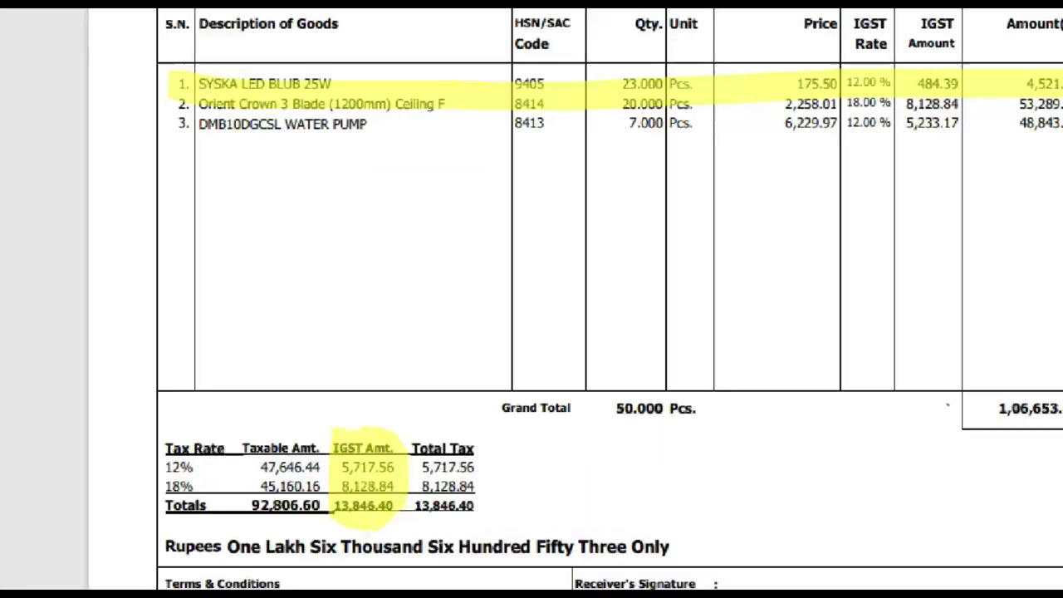
pyautogui.moveTo(120, 430); pyautogui.dragTo(580, 529)
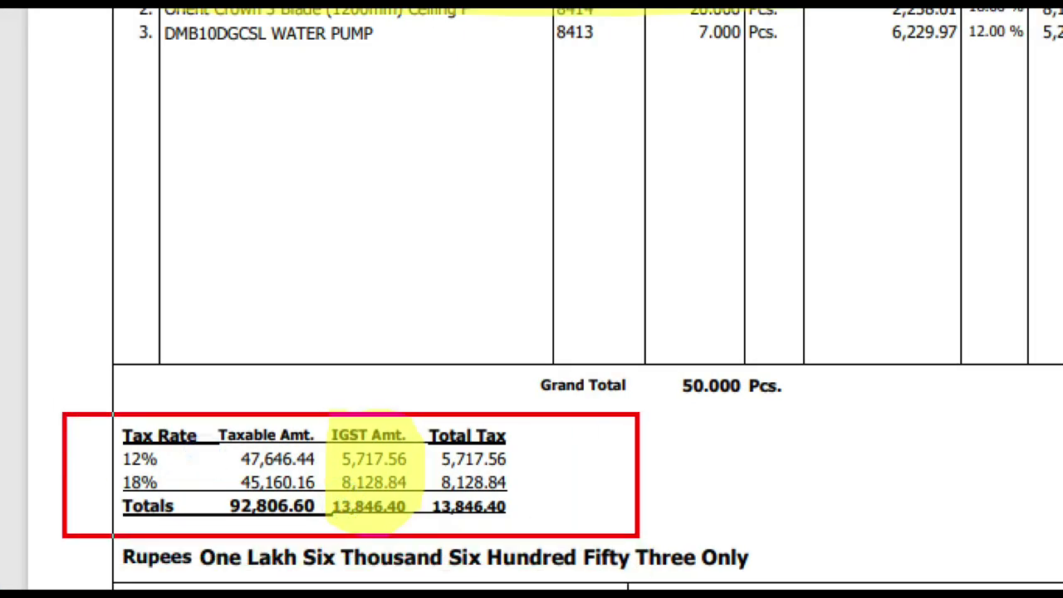
pyautogui.moveTo(236, 527); pyautogui.dragTo(399, 528)
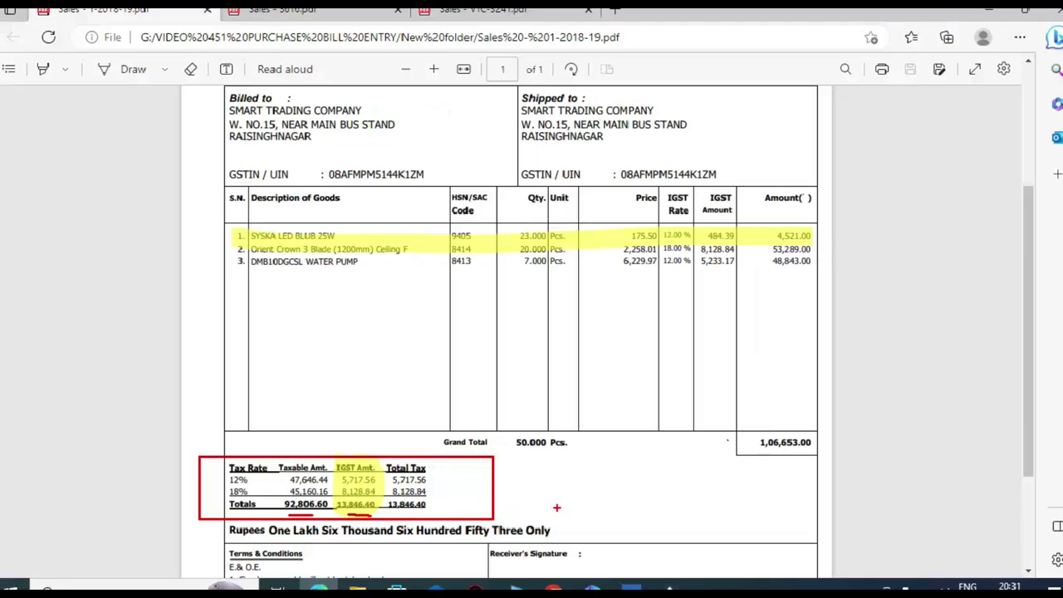
# Step: Examine the item amounts, taxable subtotal, IGST lines, round-off and grand total on the VTC-3241 bill
pyautogui.click(507, 20)
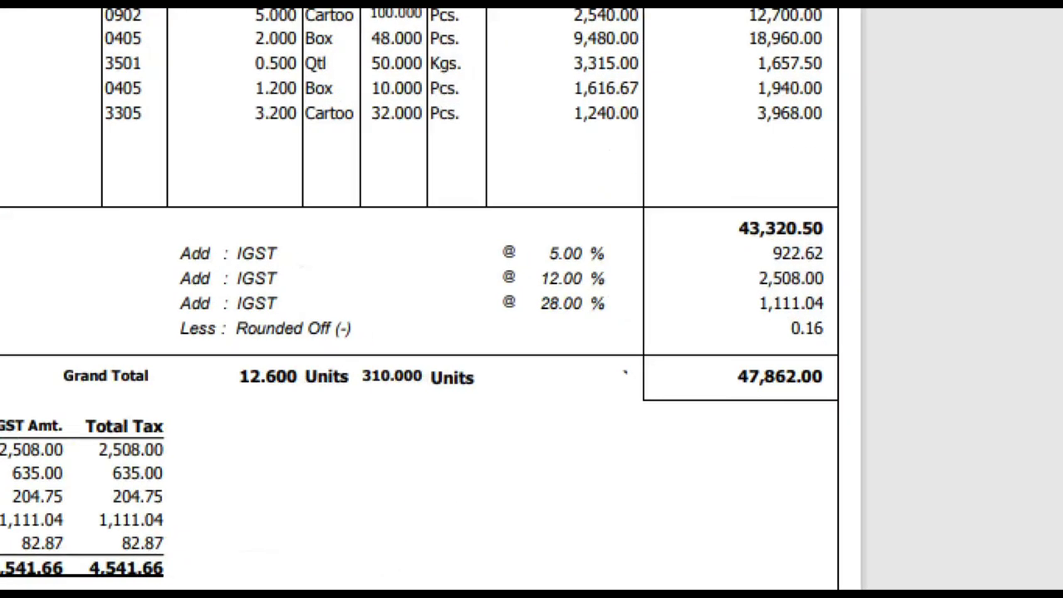
pyautogui.moveTo(654, 142); pyautogui.dragTo(794, 189)
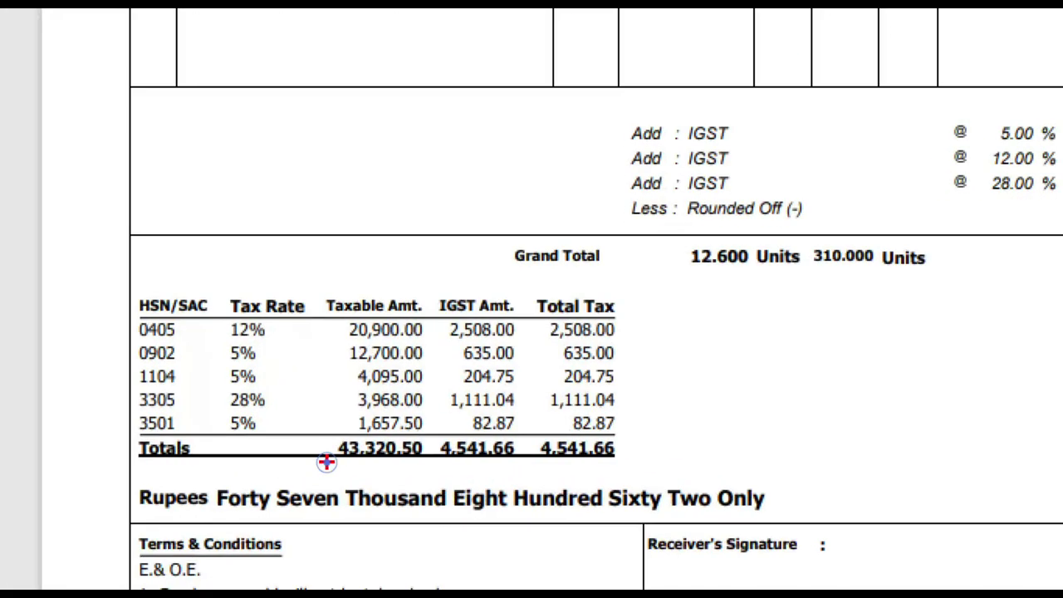
pyautogui.moveTo(327, 447); pyautogui.dragTo(430, 465)
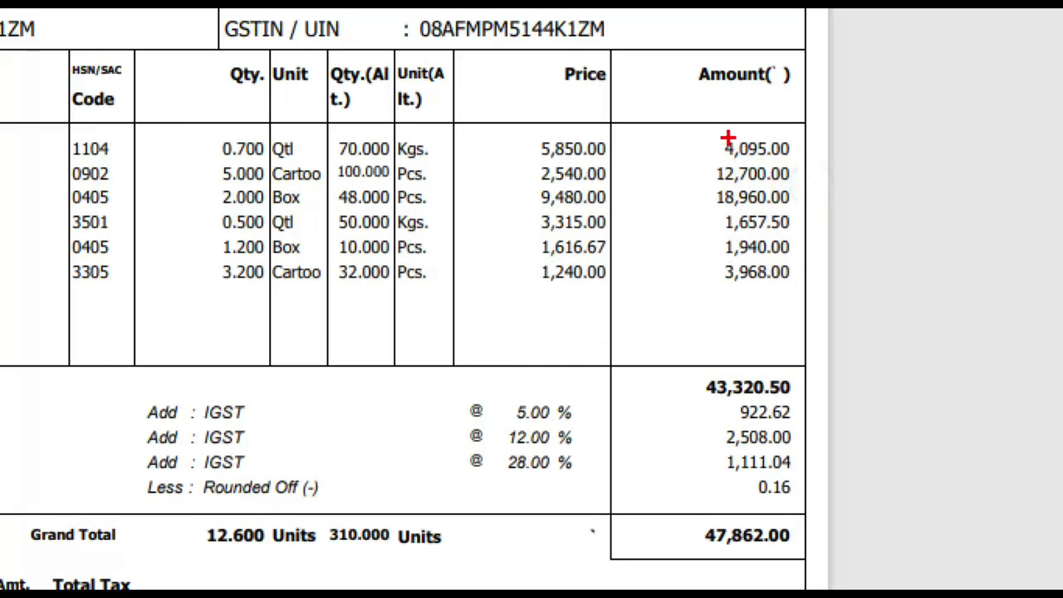
pyautogui.moveTo(689, 123)
pyautogui.mouseDown()
pyautogui.moveTo(727, 264)
pyautogui.moveTo(802, 320)
pyautogui.mouseUp()
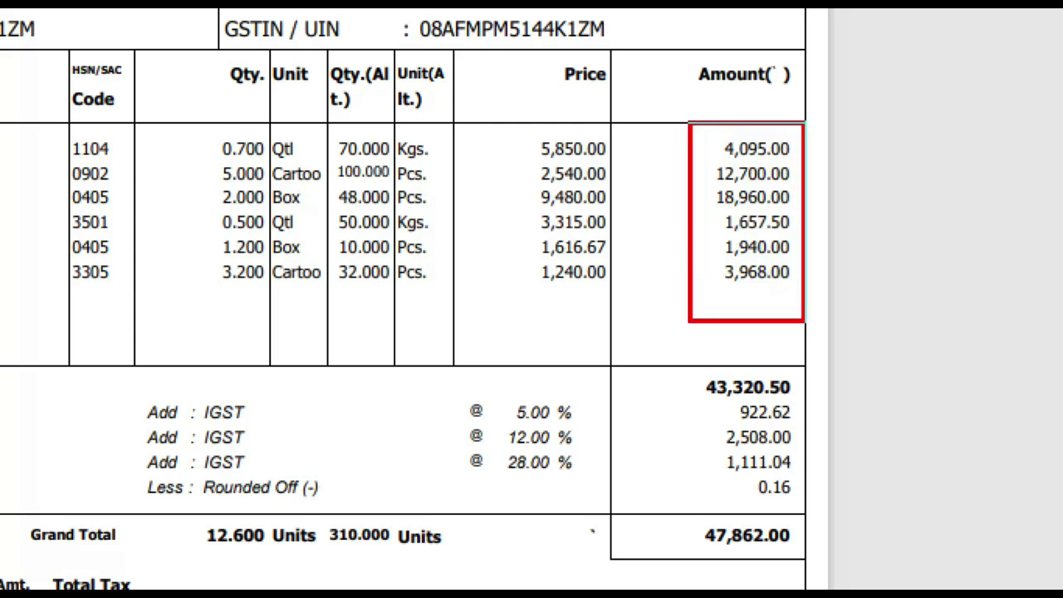
pyautogui.moveTo(688, 396)
pyautogui.mouseDown()
pyautogui.moveTo(706, 446)
pyautogui.moveTo(783, 504)
pyautogui.moveTo(807, 509)
pyautogui.mouseUp()
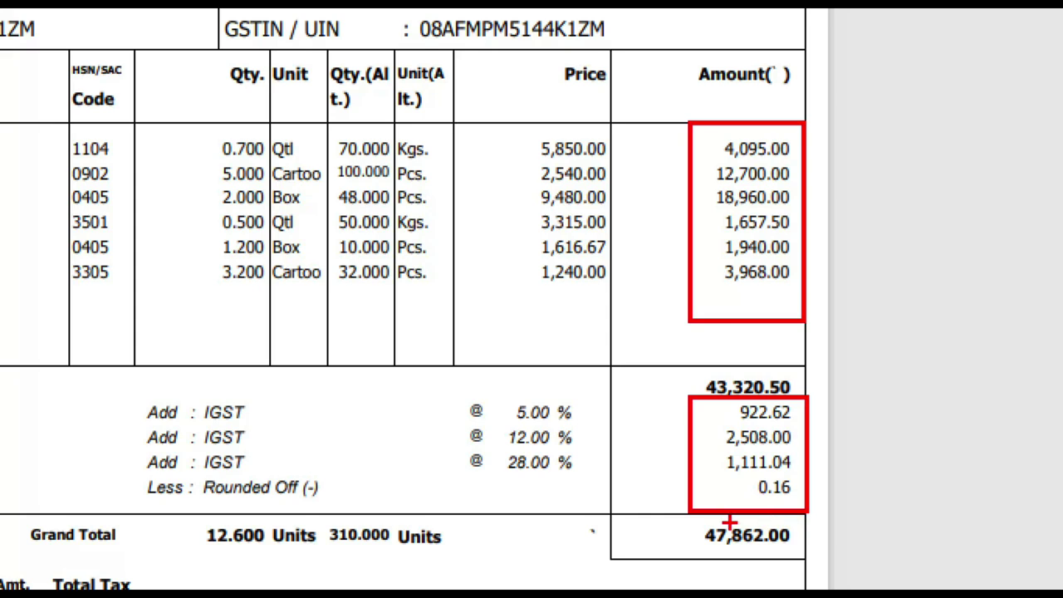
pyautogui.moveTo(675, 514); pyautogui.dragTo(764, 563)
pyautogui.moveTo(696, 360)
pyautogui.mouseDown()
pyautogui.moveTo(743, 407)
pyautogui.moveTo(812, 379)
pyautogui.moveTo(716, 347)
pyautogui.moveTo(681, 360)
pyautogui.mouseUp()
pyautogui.moveTo(712, 405)
pyautogui.mouseDown()
pyautogui.moveTo(731, 505)
pyautogui.moveTo(776, 411)
pyautogui.mouseUp()
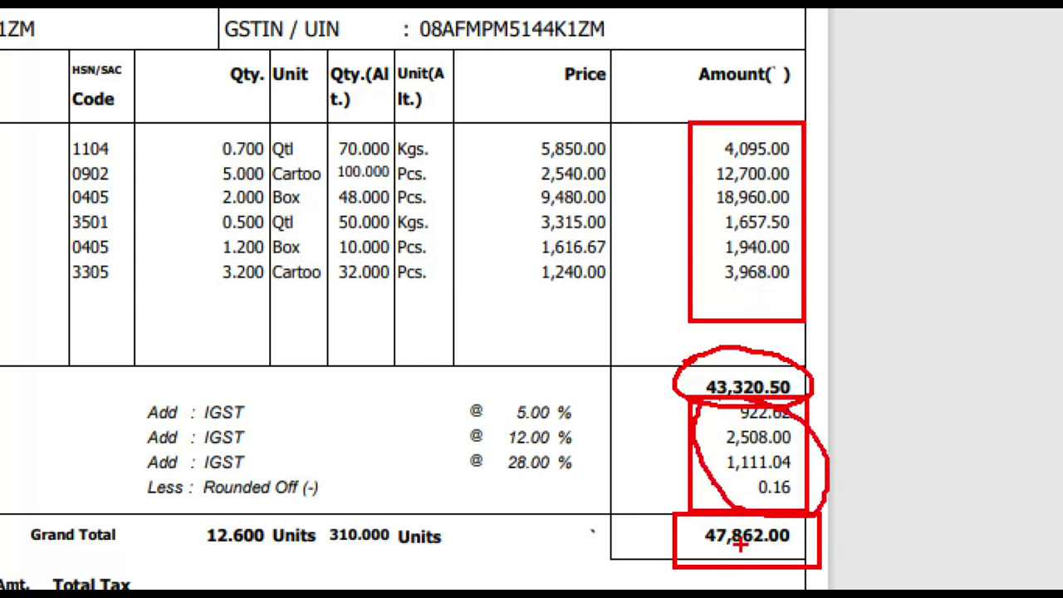
pyautogui.press('Escape')
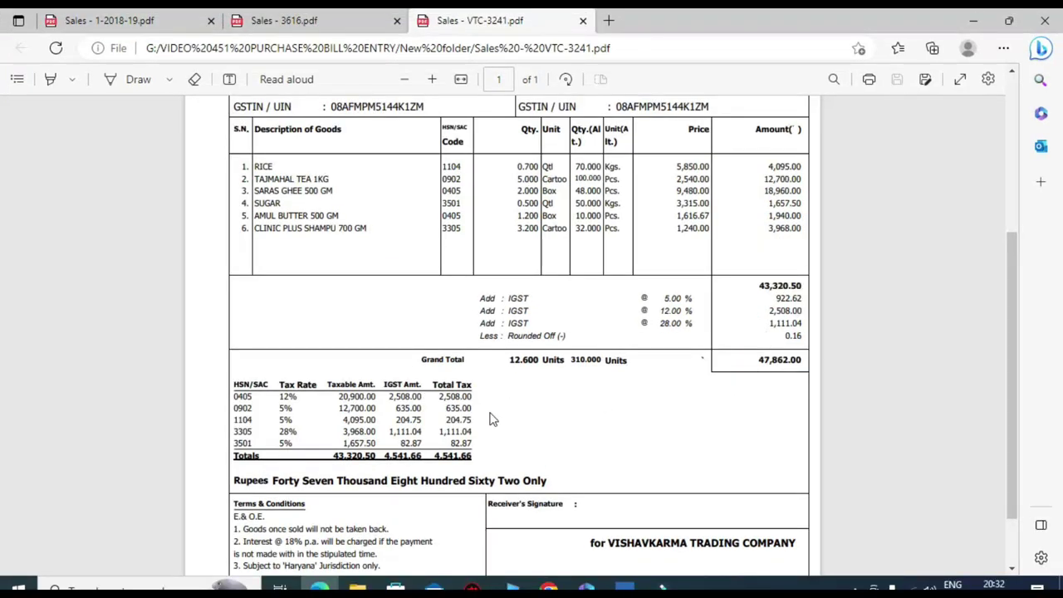
# Step: Compare the IGST total in the VTC-3241 bill's tax summary with its 5%, 12% and 28% IGST lines
pyautogui.hotkey('ctrl', '1')
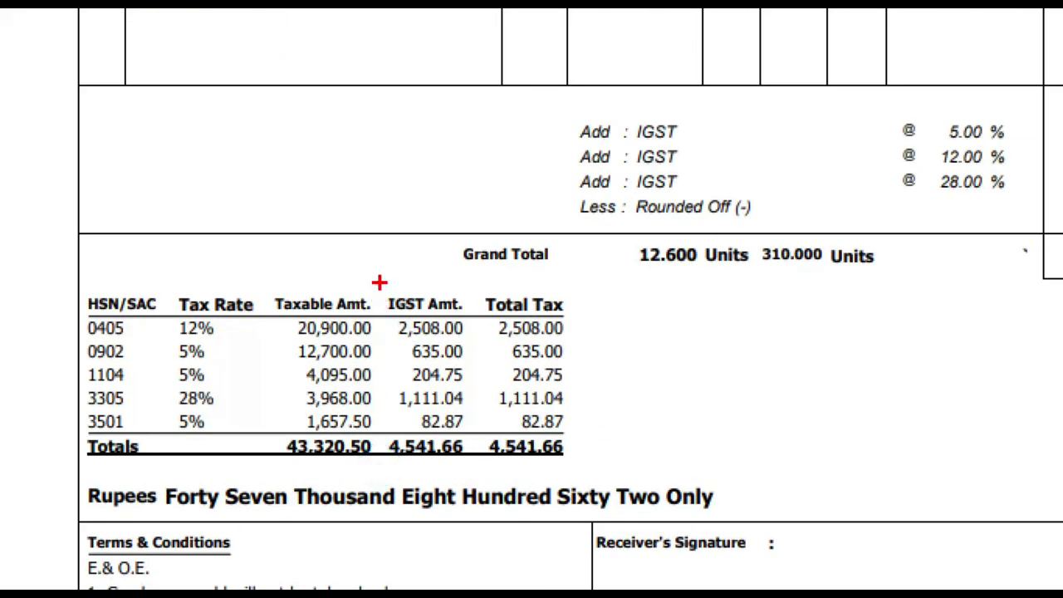
pyautogui.moveTo(379, 419)
pyautogui.mouseDown()
pyautogui.moveTo(451, 468)
pyautogui.moveTo(499, 468)
pyautogui.mouseUp()
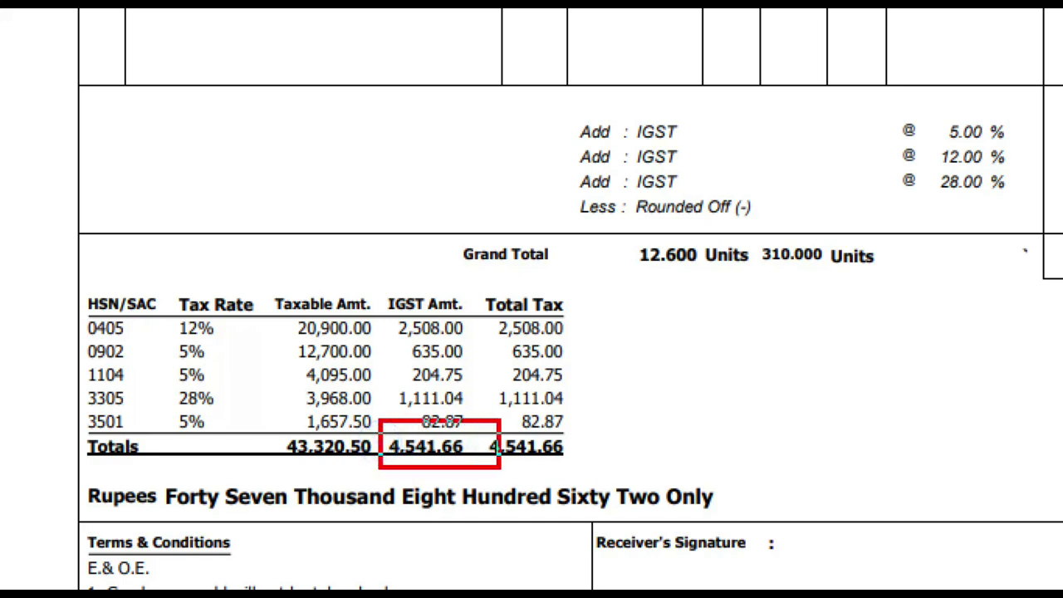
pyautogui.press('Escape')
pyautogui.hotkey('ctrl', '1')
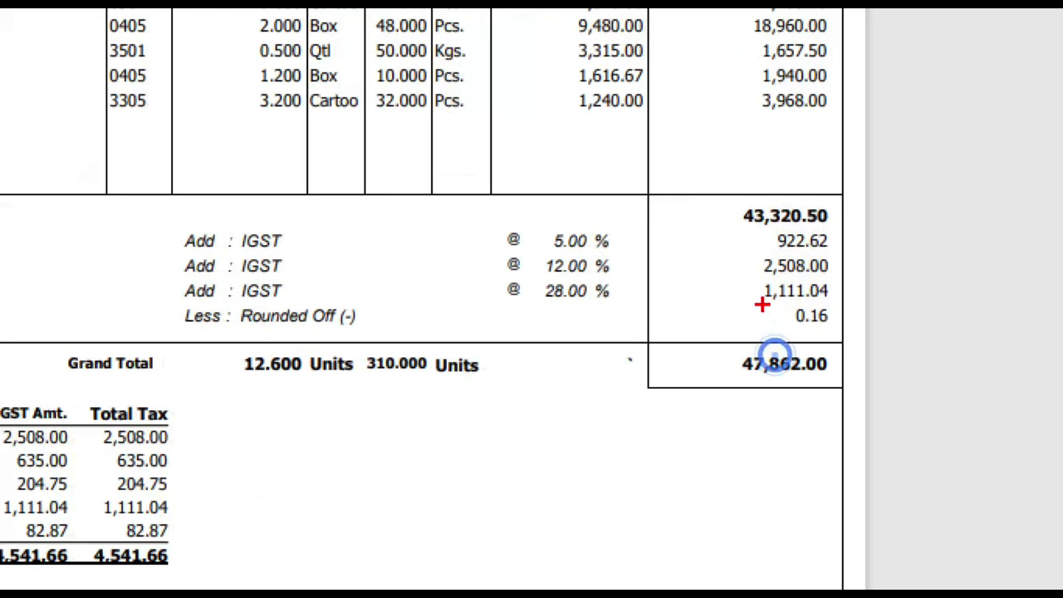
pyautogui.moveTo(765, 309)
pyautogui.mouseDown()
pyautogui.moveTo(755, 272)
pyautogui.moveTo(843, 309)
pyautogui.mouseUp()
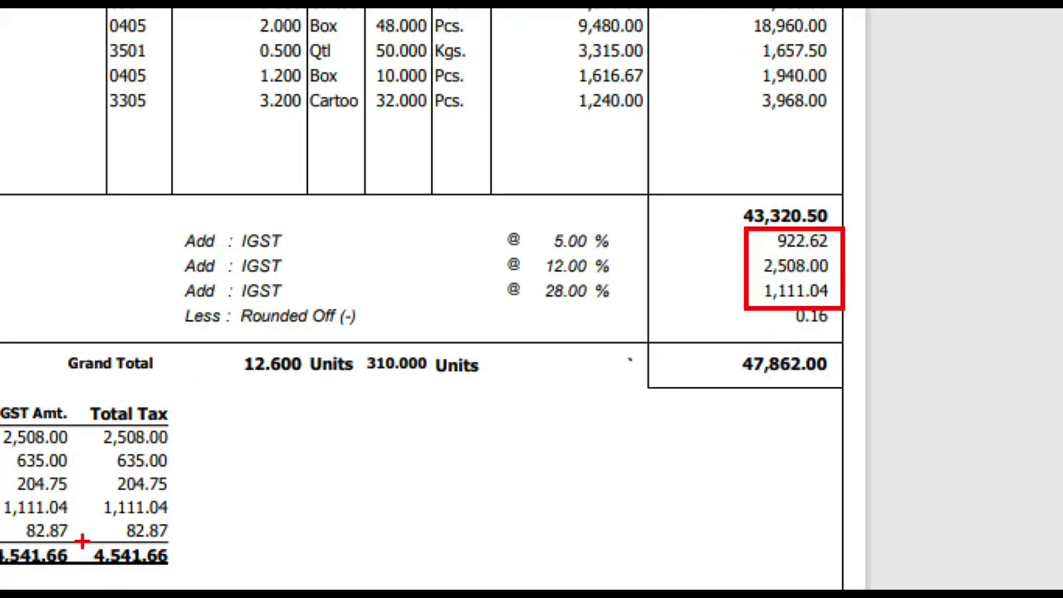
pyautogui.moveTo(80, 536)
pyautogui.mouseDown()
pyautogui.moveTo(185, 577)
pyautogui.moveTo(479, 460)
pyautogui.moveTo(795, 308)
pyautogui.mouseUp()
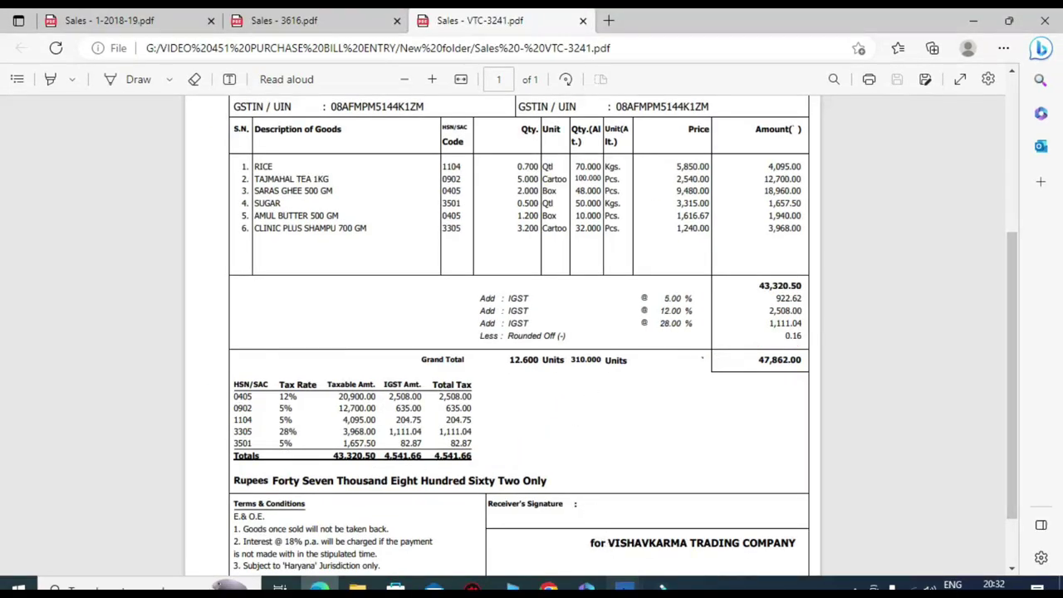
# Step: Look up the invoice number on the VTC-3241 bill and enter 3241 as the new purchase voucher's number
pyautogui.click(624, 586)
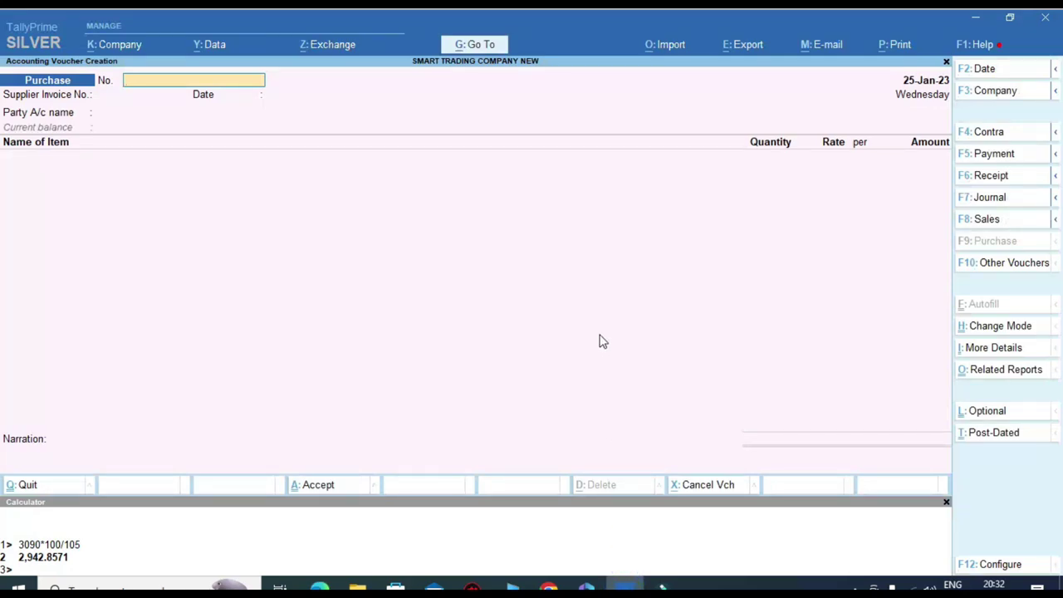
pyautogui.hotkey('alt', 'Tab')
pyautogui.scroll(5, 453, 310)
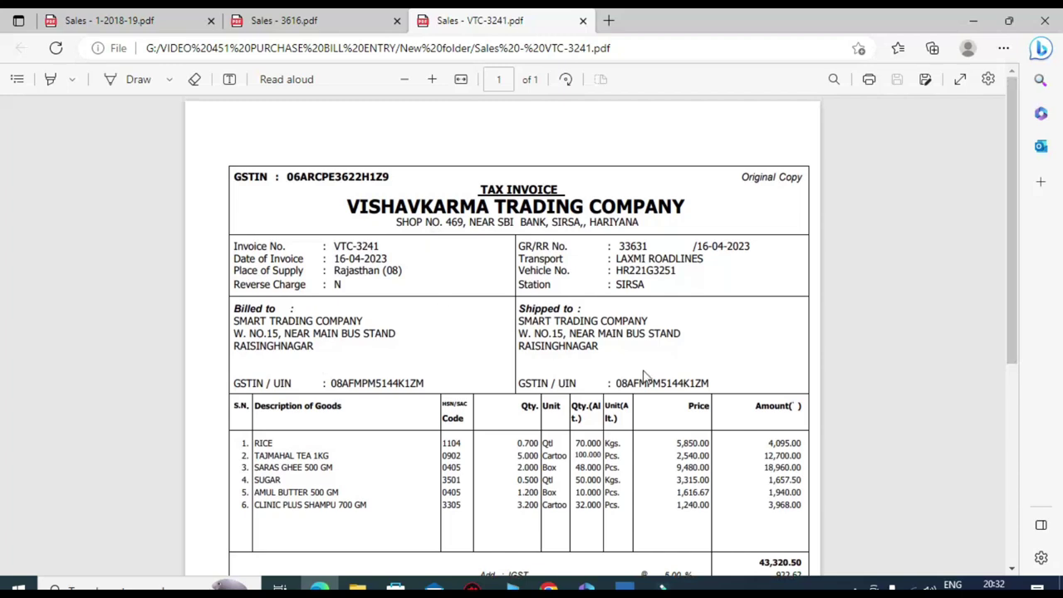
pyautogui.hotkey('alt', 'Tab')
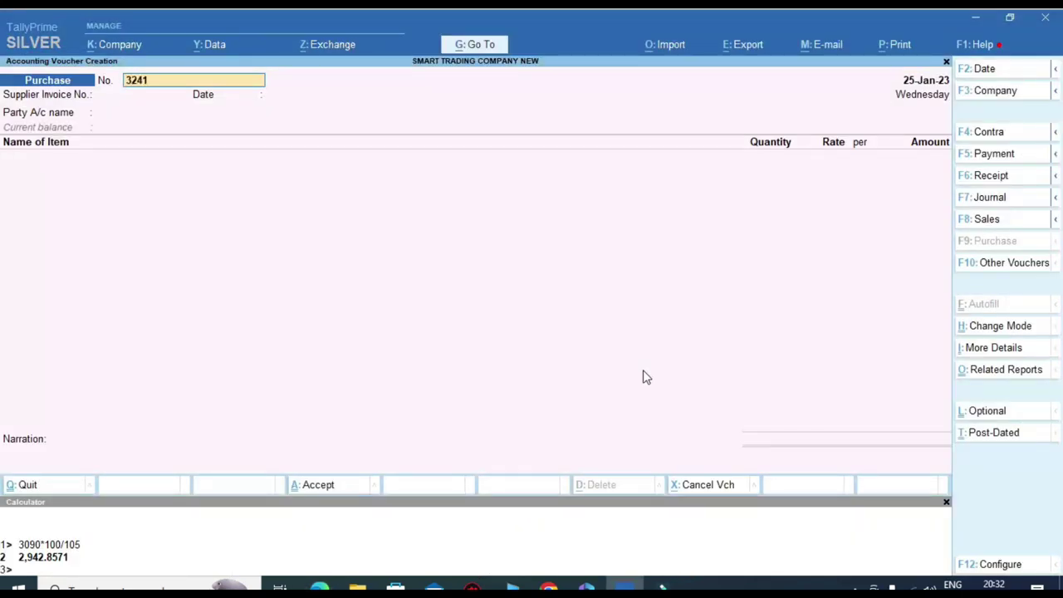
pyautogui.press('Return')
pyautogui.press('Return')
# Step: Check the bill's invoice date, then set the voucher date to 16.4 and the supplier invoice number to 3241
pyautogui.hotkey('alt', 'Tab')
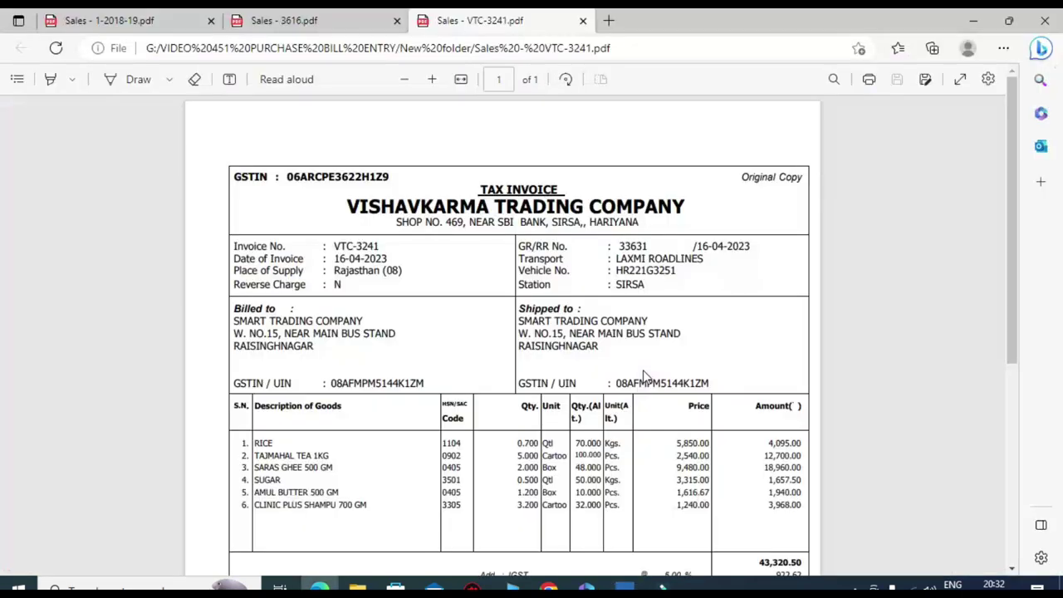
pyautogui.hotkey('alt', 'Tab')
pyautogui.press('F2')
pyautogui.write('16.4')
pyautogui.press('Return')
pyautogui.write('3241')
pyautogui.press('Return')
pyautogui.press('Return')
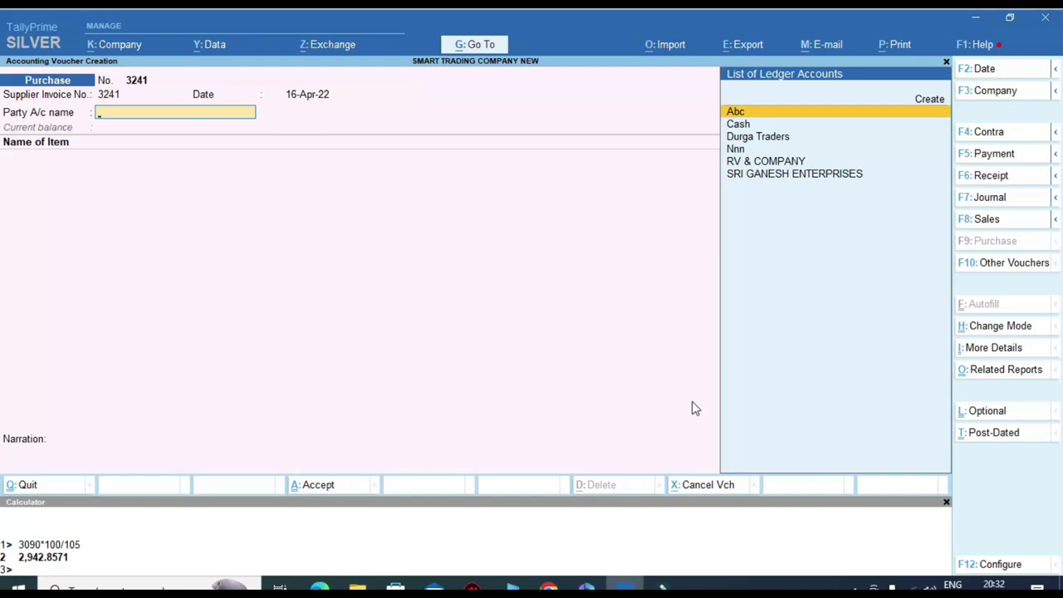
# Step: Choose RV & COMPANY as the voucher's party account, check its ledger details and accept them
pyautogui.press('Down')
pyautogui.press('Down')
pyautogui.press('Down')
pyautogui.press('Down')
pyautogui.press('Return')
pyautogui.press('BackSpace')
pyautogui.hotkey('ctrl', 'Return')
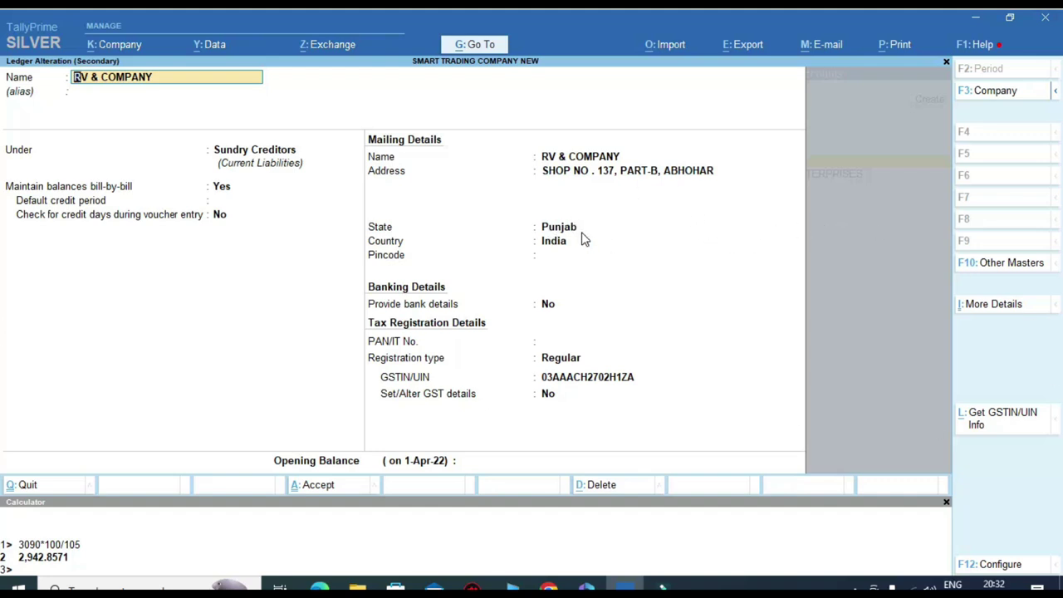
pyautogui.hotkey('ctrl', 'a')
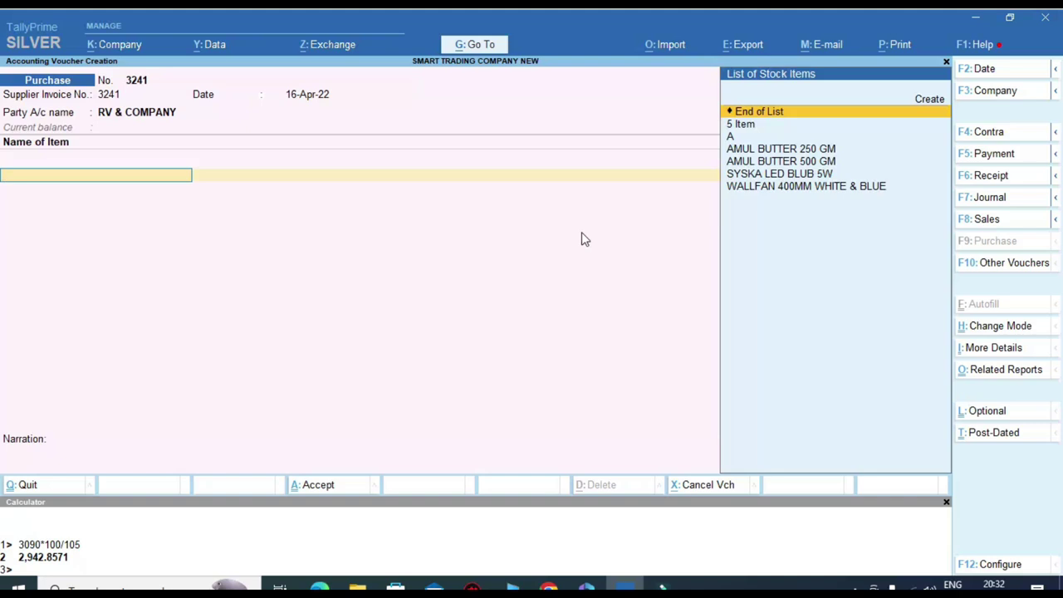
# Step: Add 5 Item to the purchase voucher with quantity 1 PCS at rate 98.10, allocated to the Gst 5% Purchase ledger
pyautogui.press('Down')
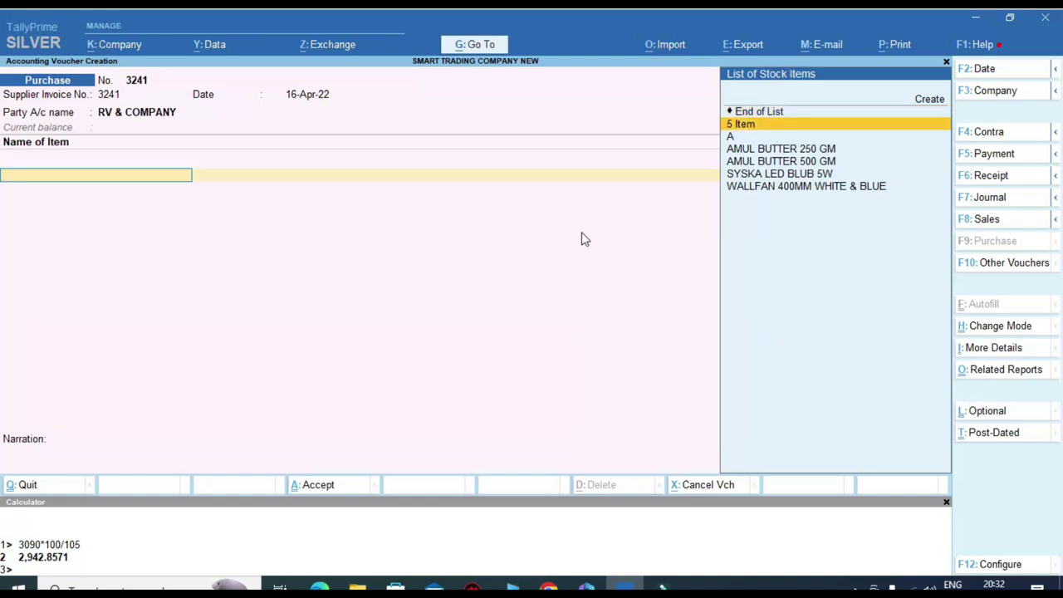
pyautogui.press('Return')
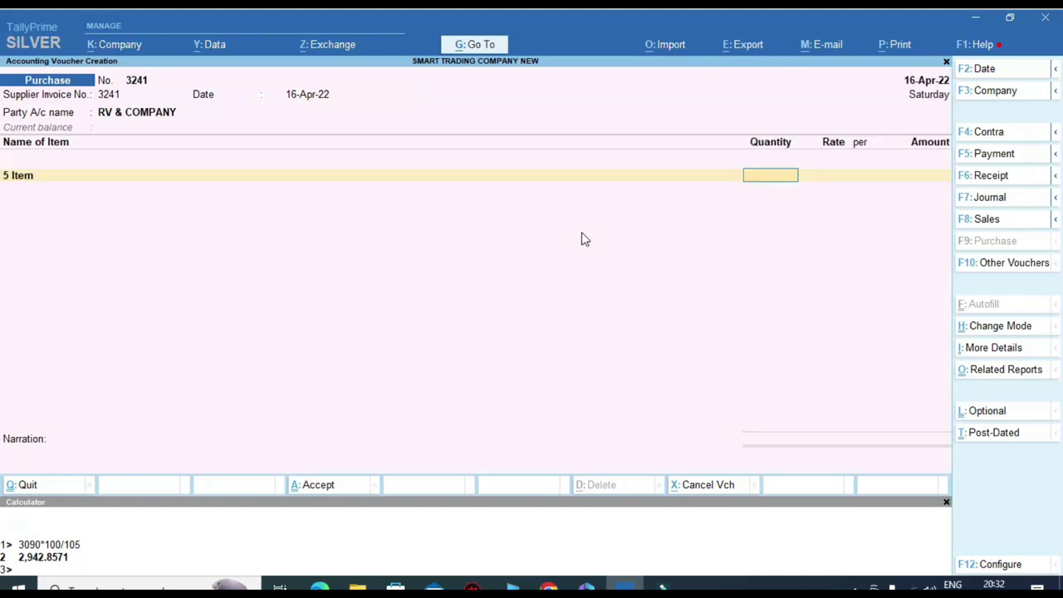
pyautogui.press('Return')
pyautogui.press('Return')
pyautogui.press('Return')
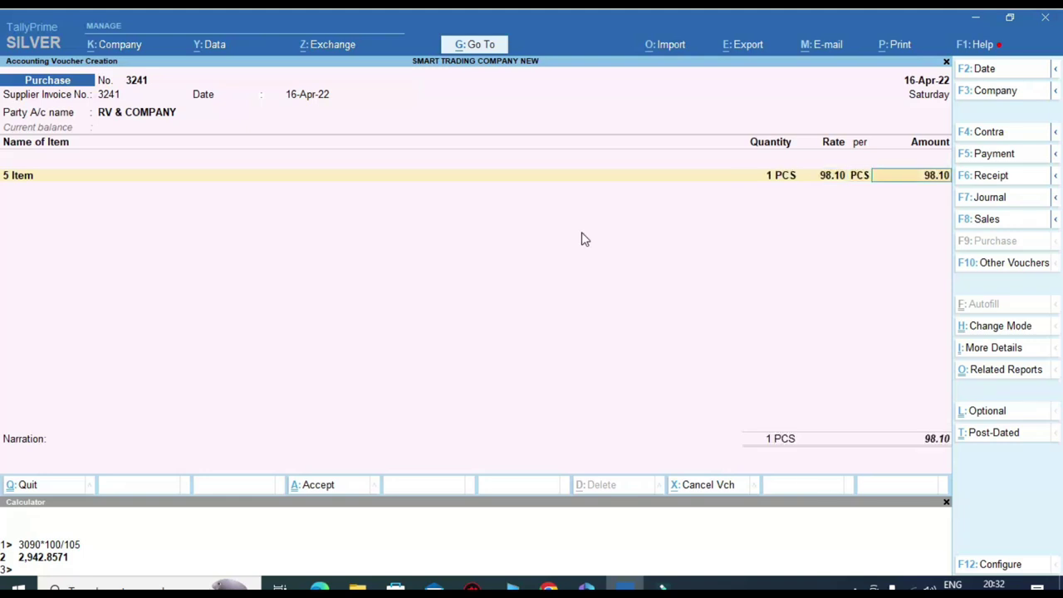
pyautogui.press('Return')
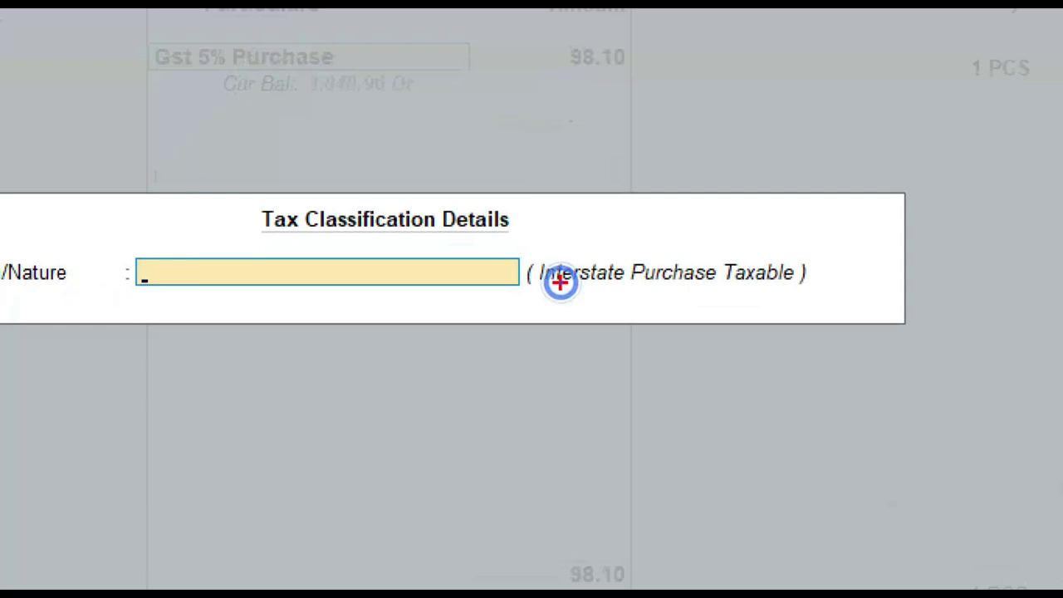
# Step: Set the item's tax classification to Interstate Purchase Taxable and accept its accounting details for 98.10
pyautogui.moveTo(541, 264); pyautogui.dragTo(538, 282)
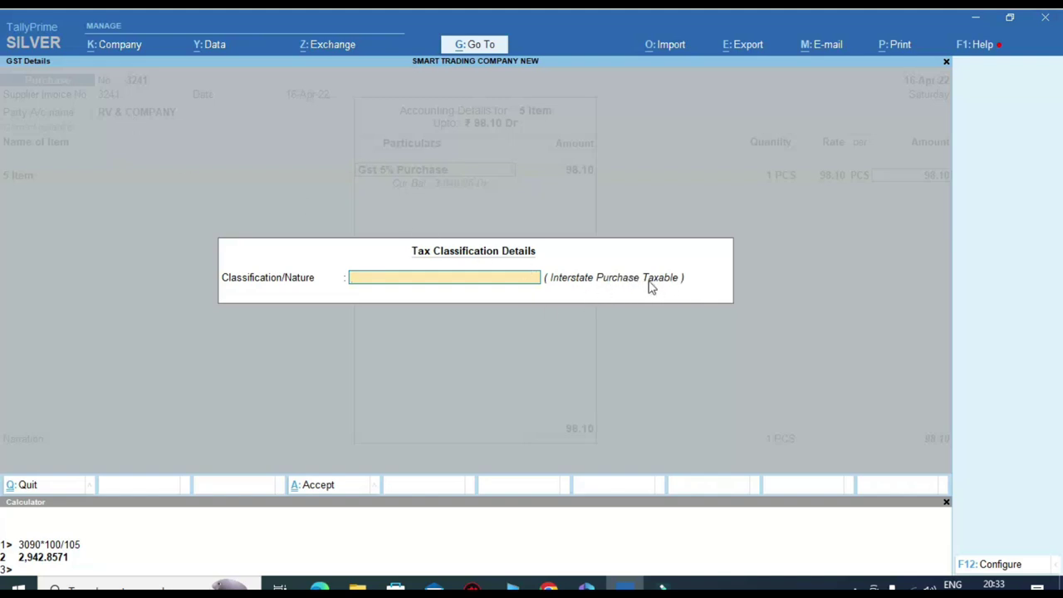
pyautogui.write('Pur')
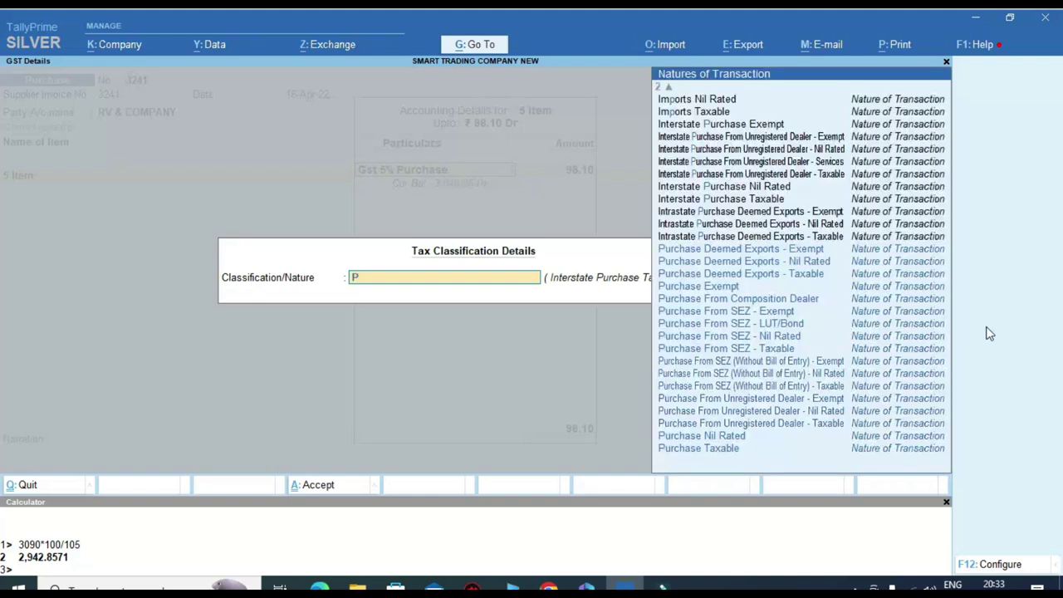
pyautogui.press('Up')
pyautogui.press('Up')
pyautogui.press('Up')
pyautogui.press('Up')
pyautogui.press('Up')
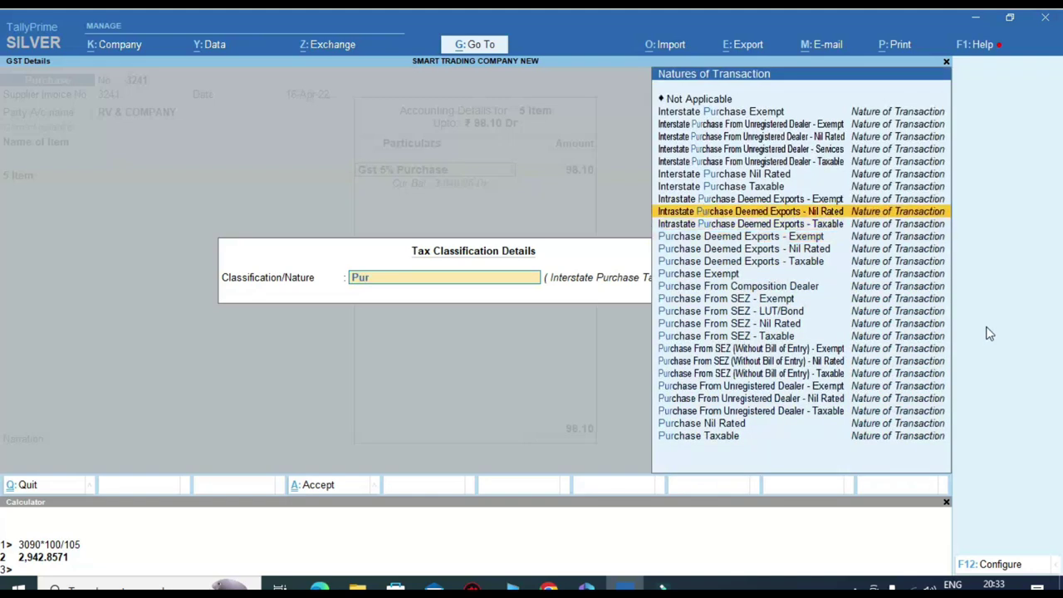
pyautogui.press('Return')
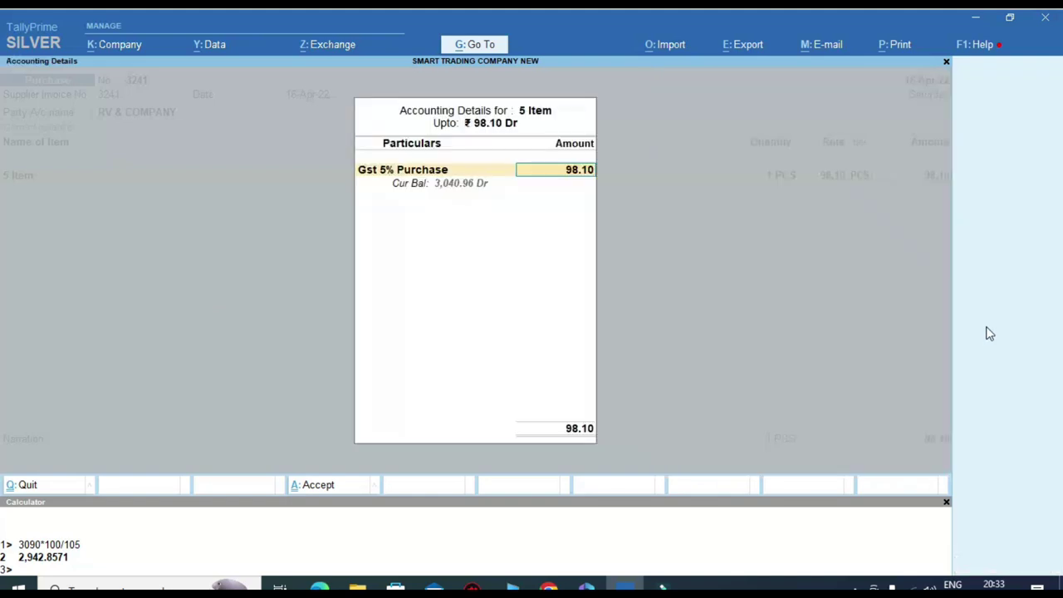
pyautogui.press('Return')
pyautogui.press('Return')
# Step: Try the CGST TAX ledger as the tax line below the item
pyautogui.write('Cg')
pyautogui.press('Return')
pyautogui.press('ctrl')
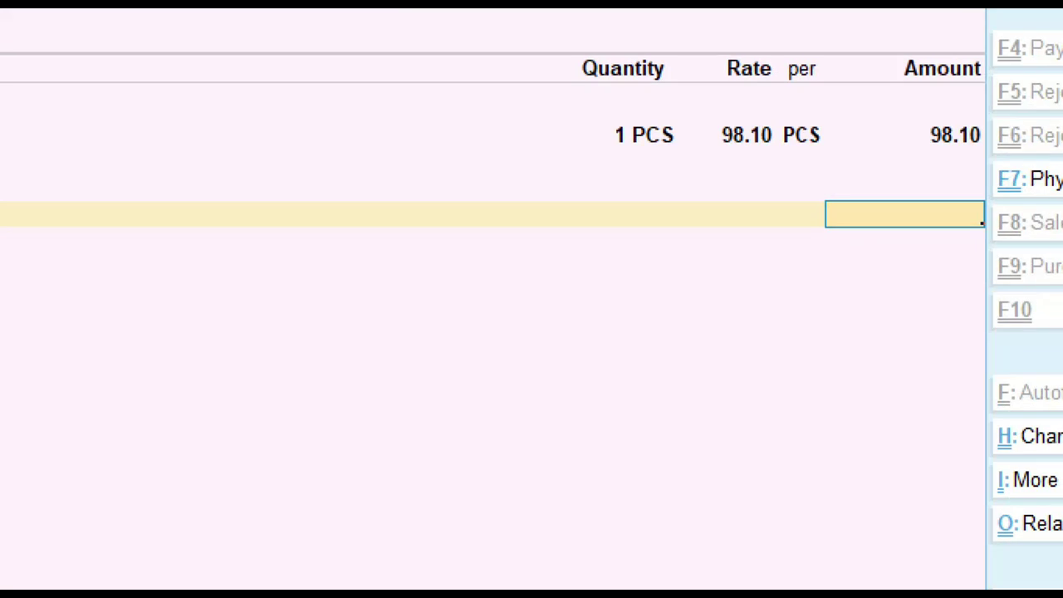
pyautogui.press('BackSpace')
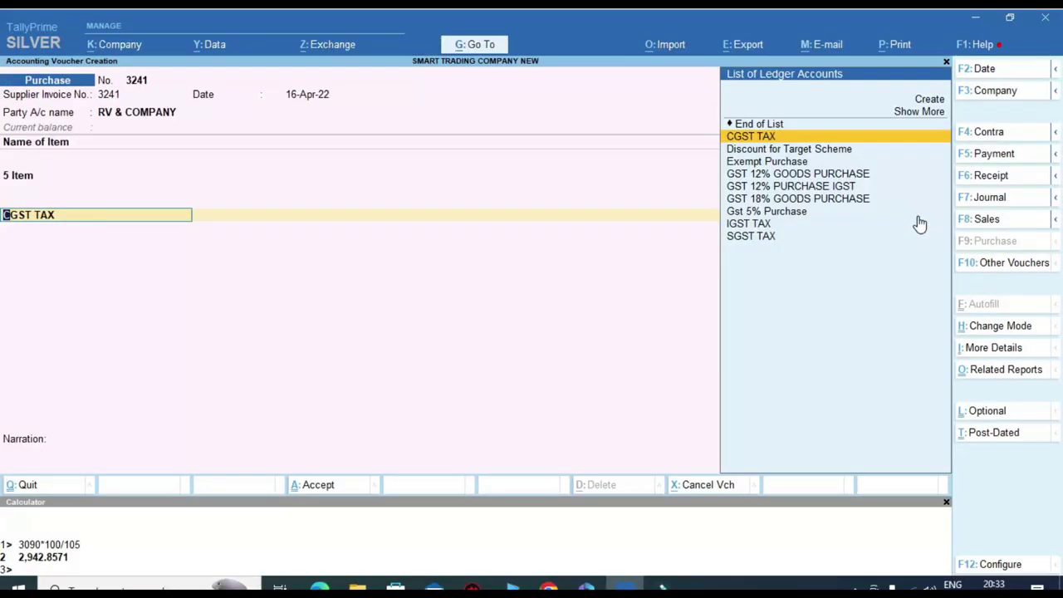
# Step: Choose IGST TAX as the tax ledger below 5 Item and fill in its calculated amount
pyautogui.press('Down')
pyautogui.press('Down')
pyautogui.press('Down')
pyautogui.press('Down')
pyautogui.press('Down')
pyautogui.press('Down')
pyautogui.press('Down')
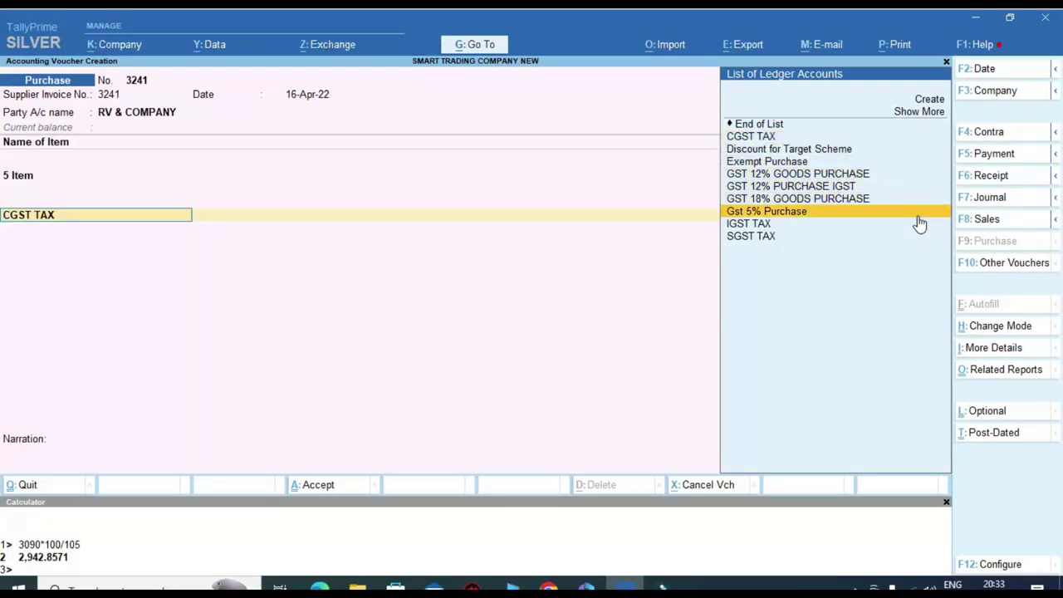
pyautogui.press('Return')
pyautogui.press('ctrl')
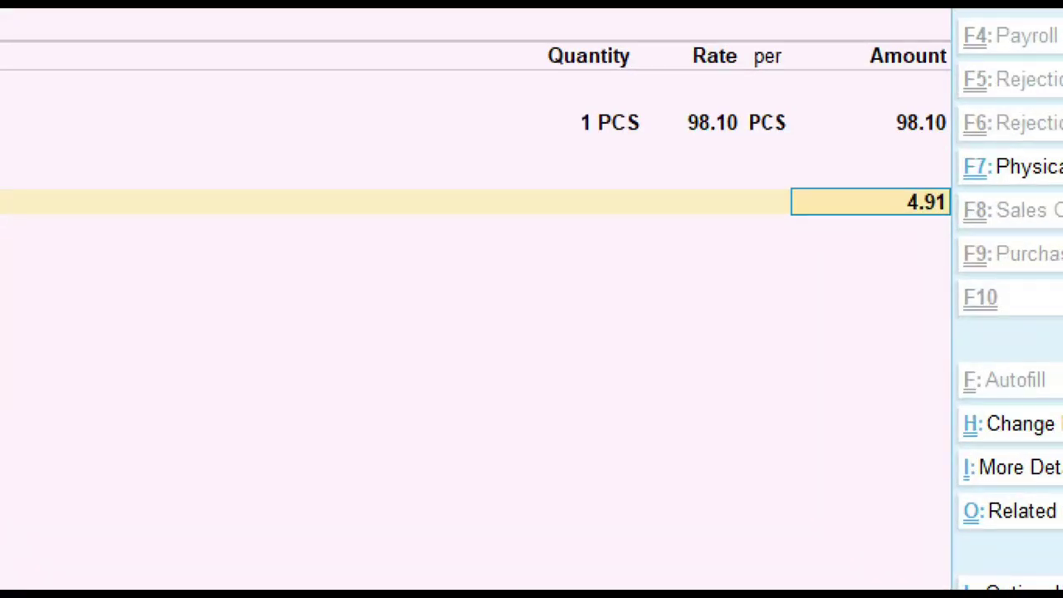